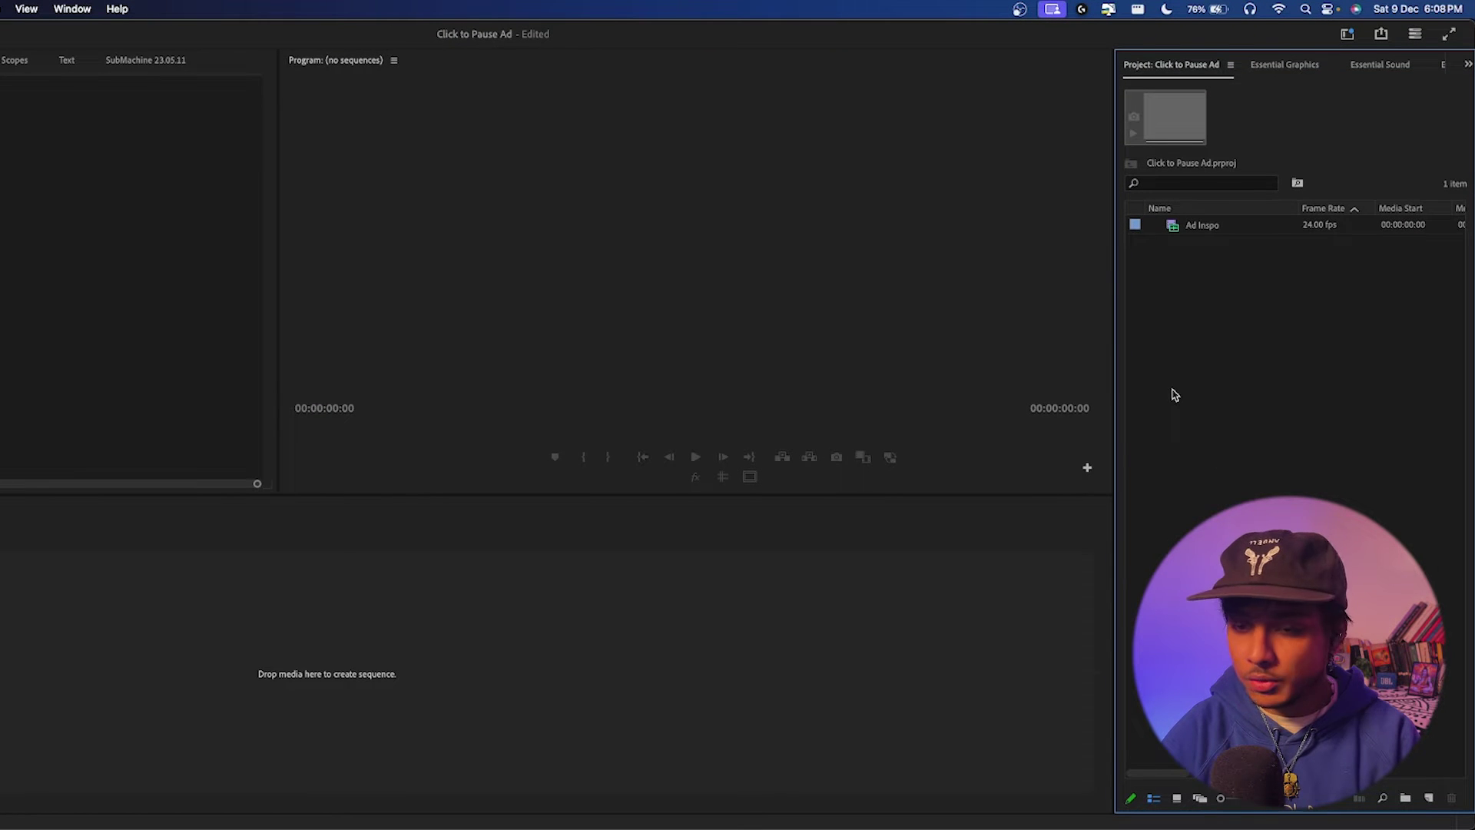
- Create a new sequence with a custom 700 × 900 frame size and a 24.00 fps timebase
right_click(1173, 393)
mouse_move(1197, 461)
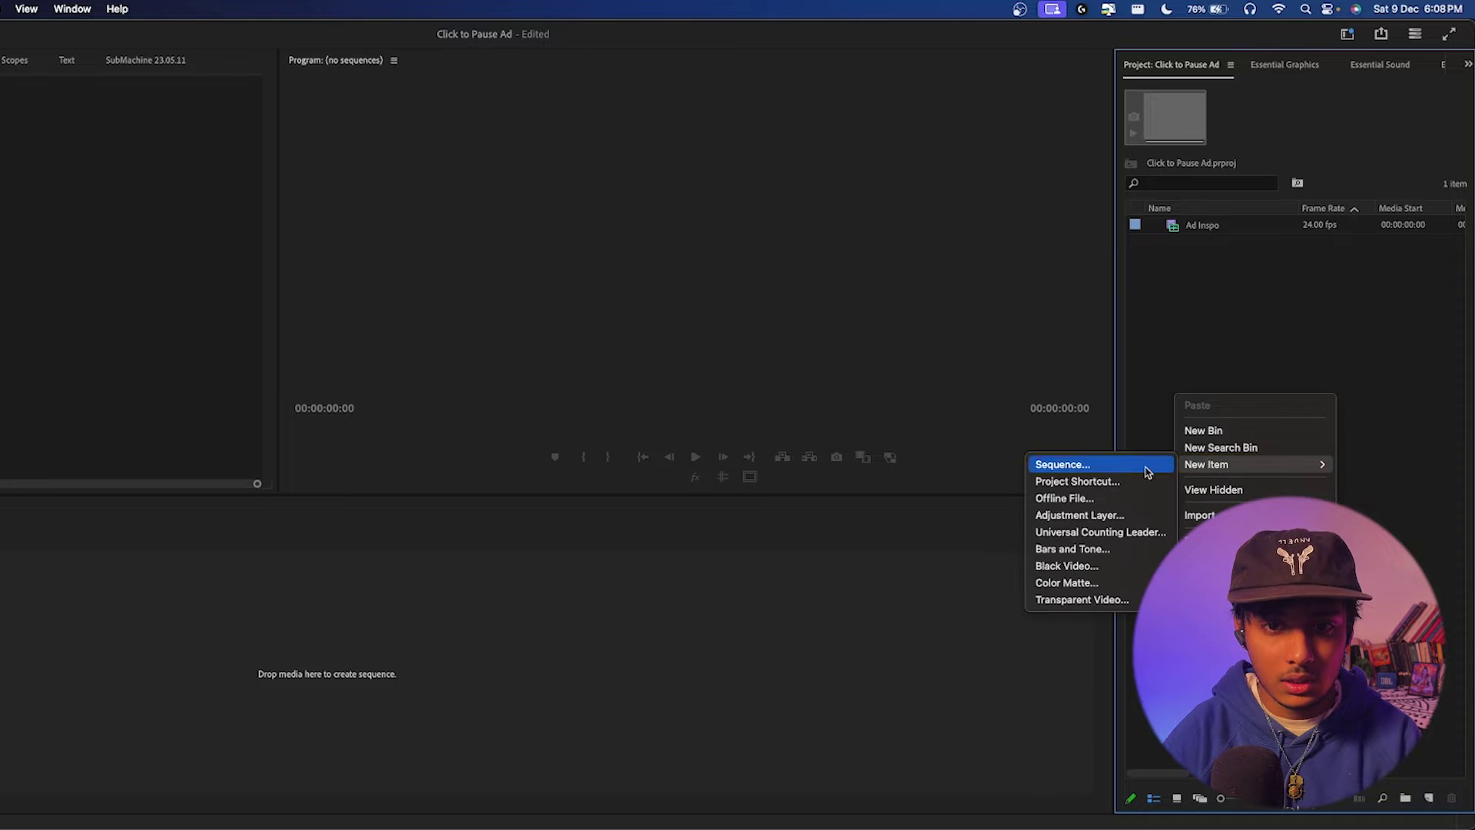
click(1060, 465)
click(330, 143)
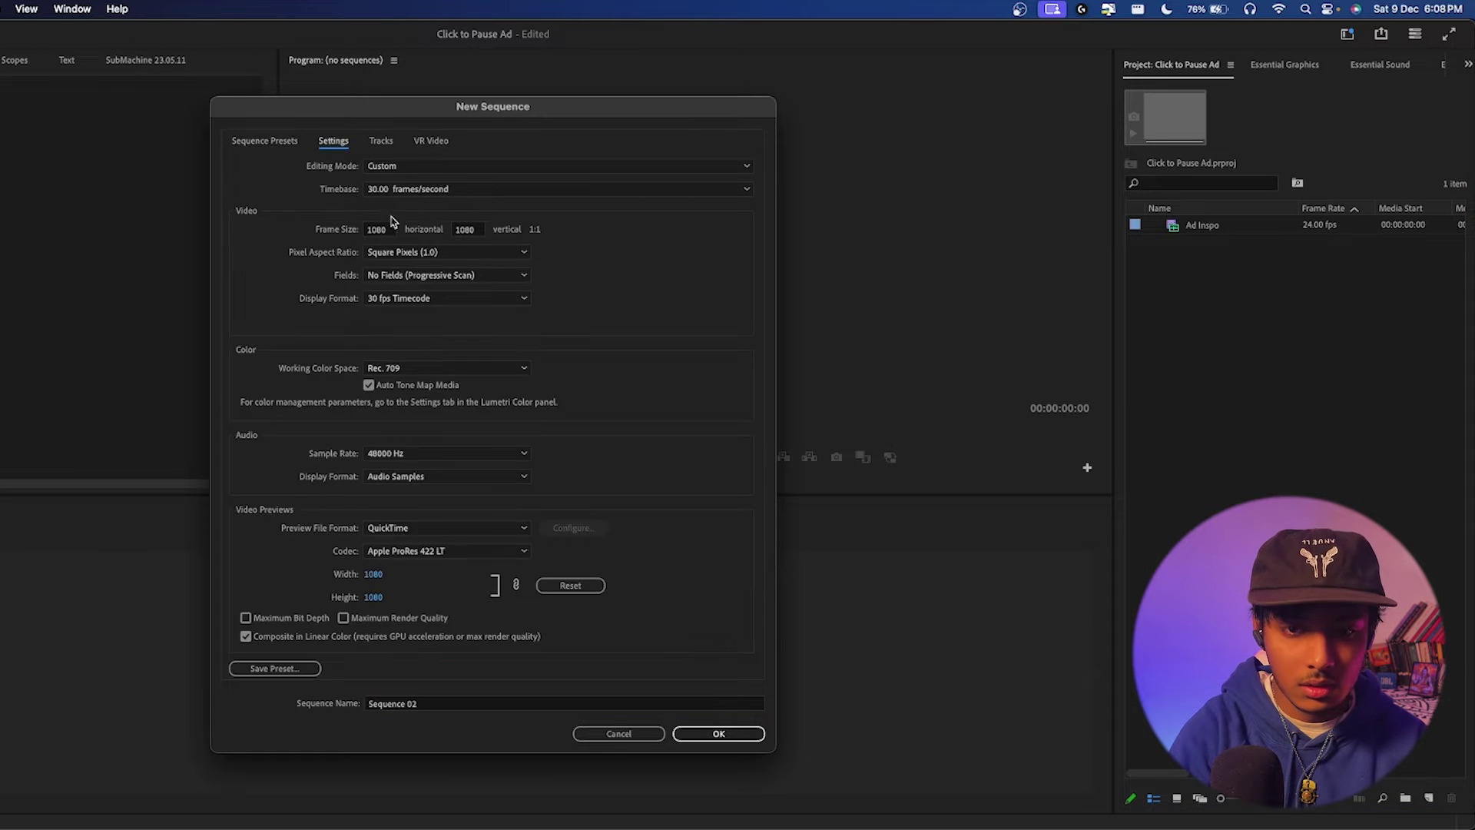
click(391, 236)
text(7)
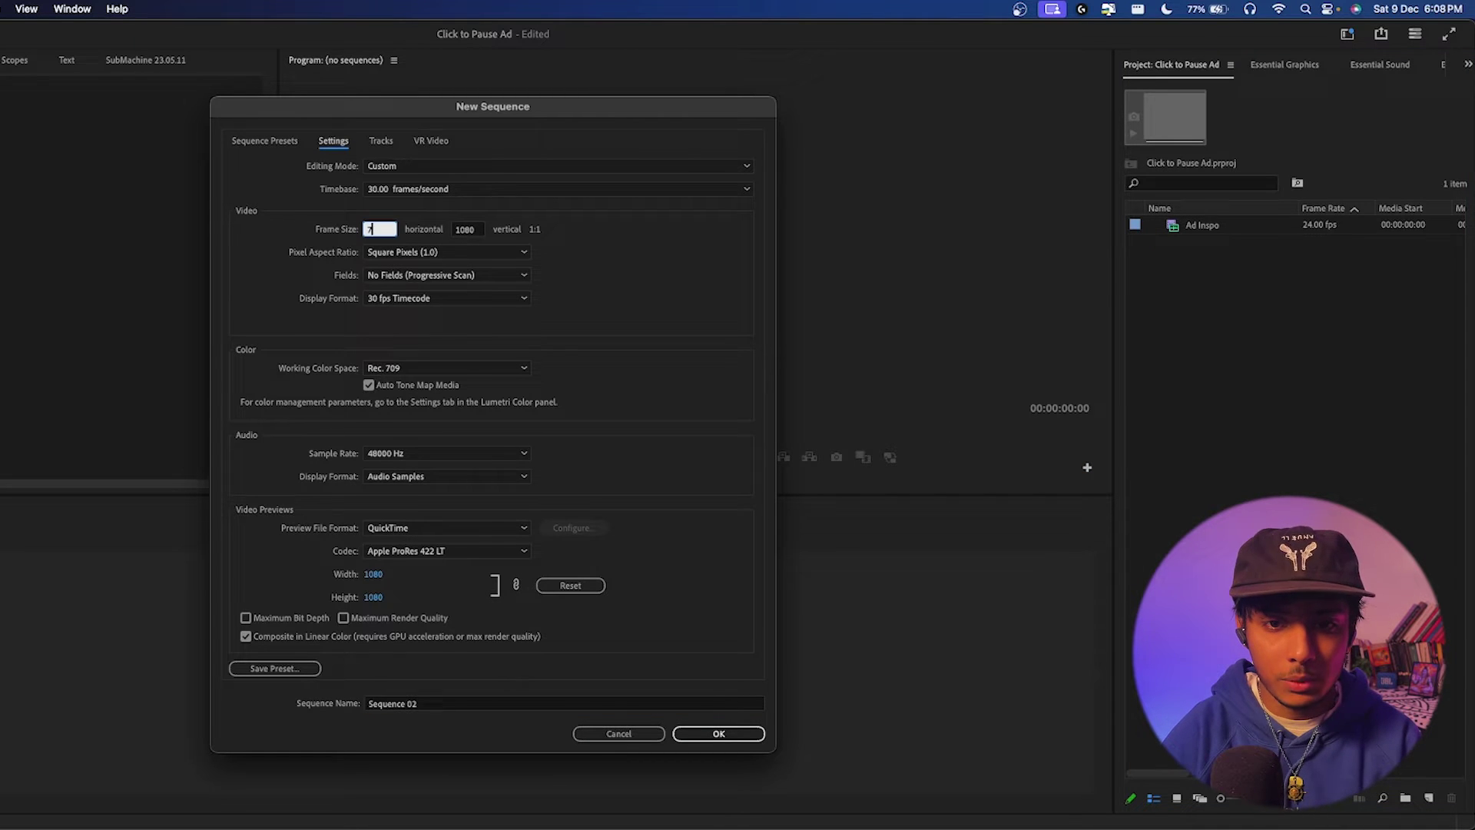
text(00)
key(Tab)
text(9)
click(461, 189)
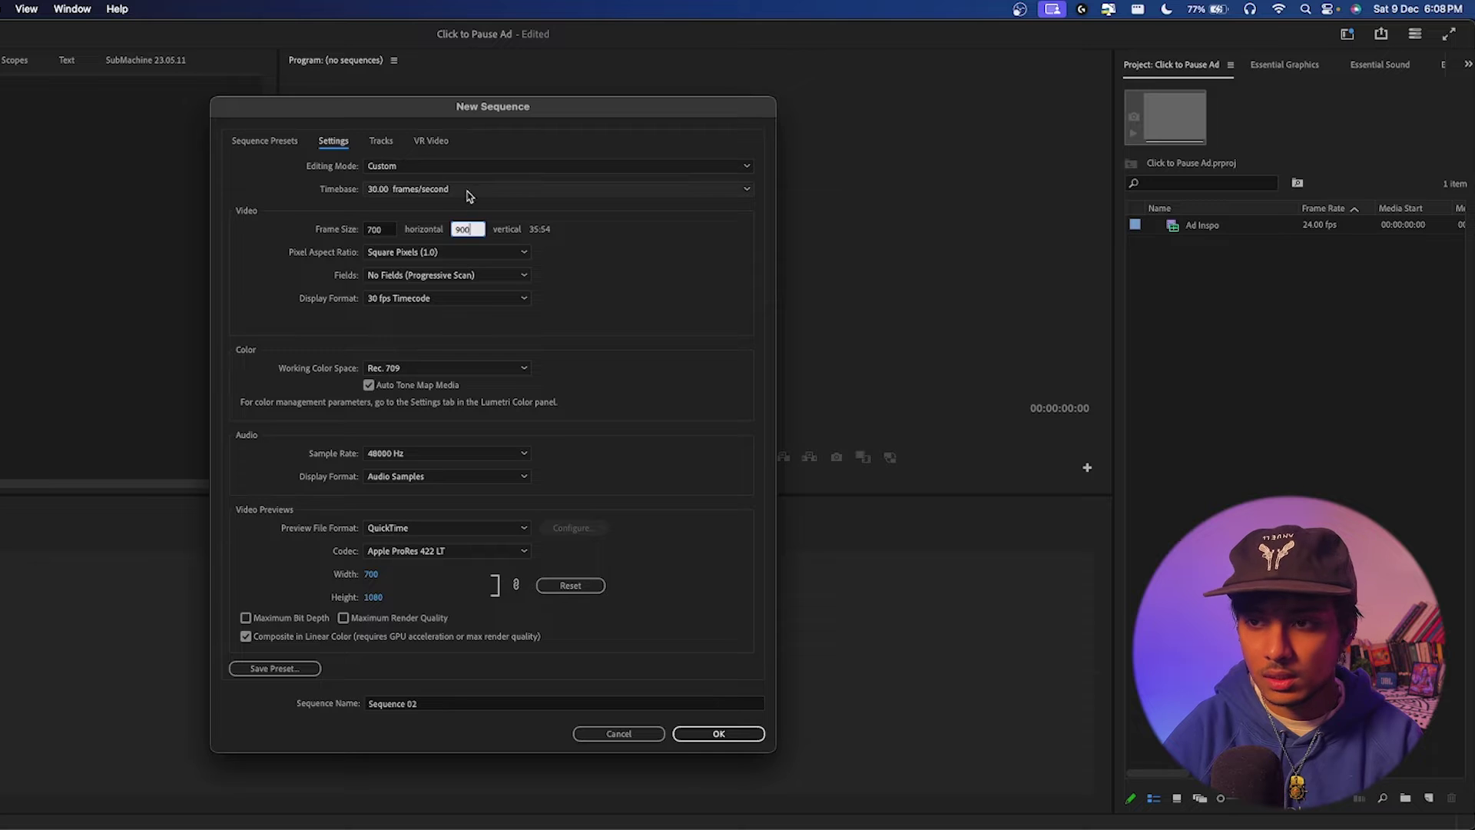
click(393, 296)
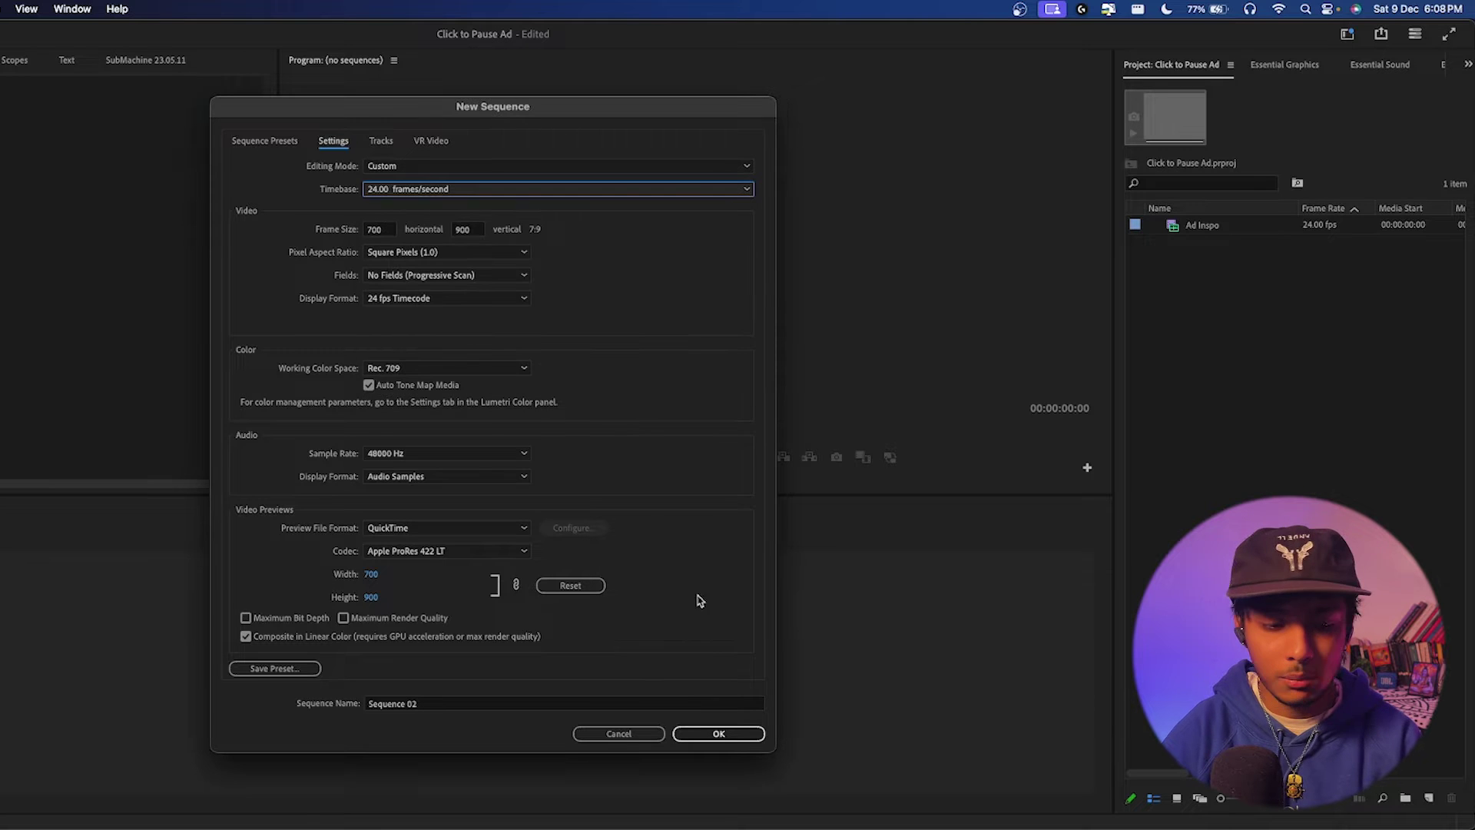
- Confirm Sequence 02 and add the Ad Inspo clip at its start, matching the sequence settings
click(725, 731)
drag(1198, 227, 85, 645)
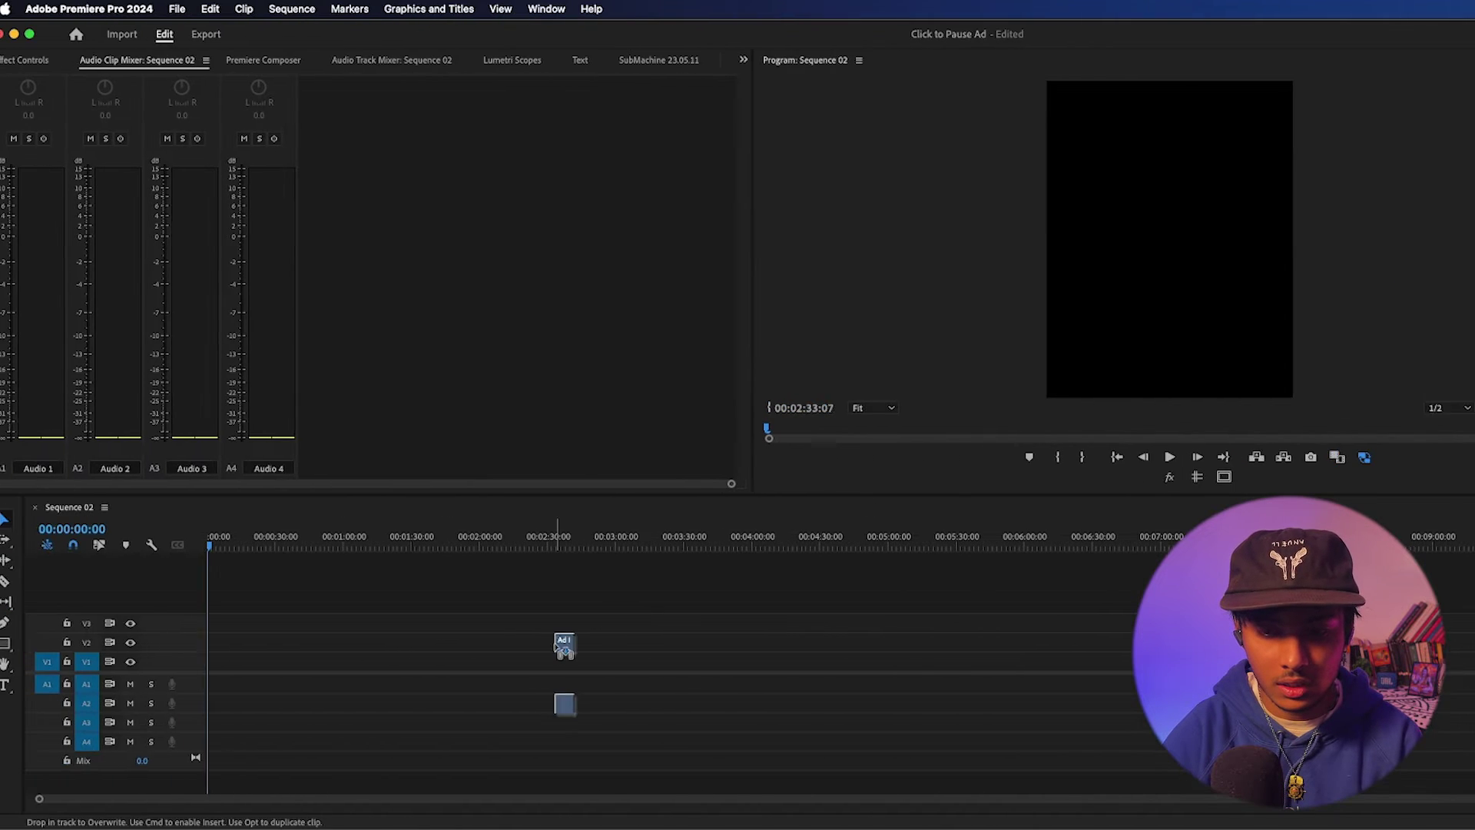
drag(565, 646, 216, 665)
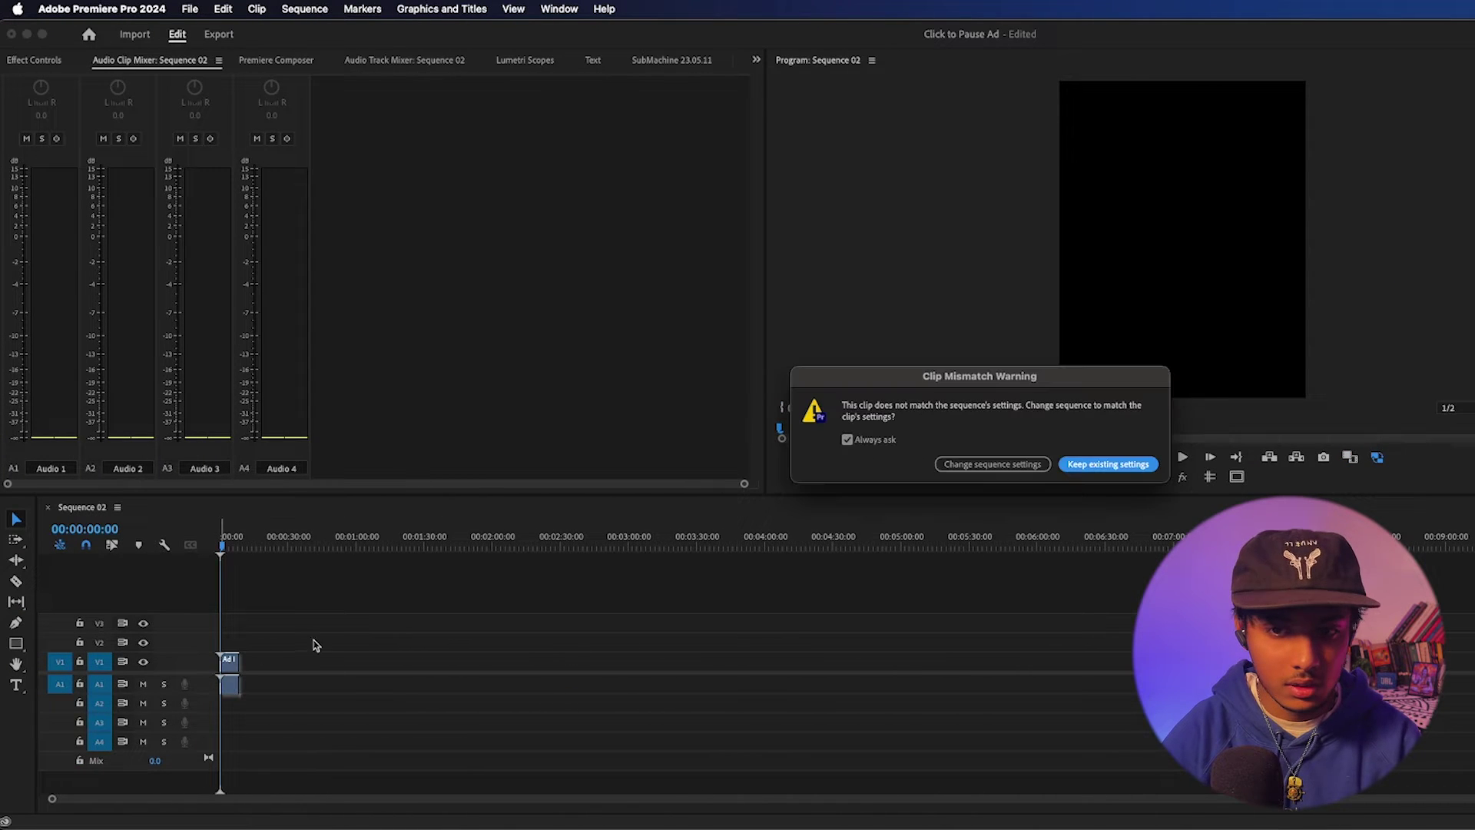
click(1024, 464)
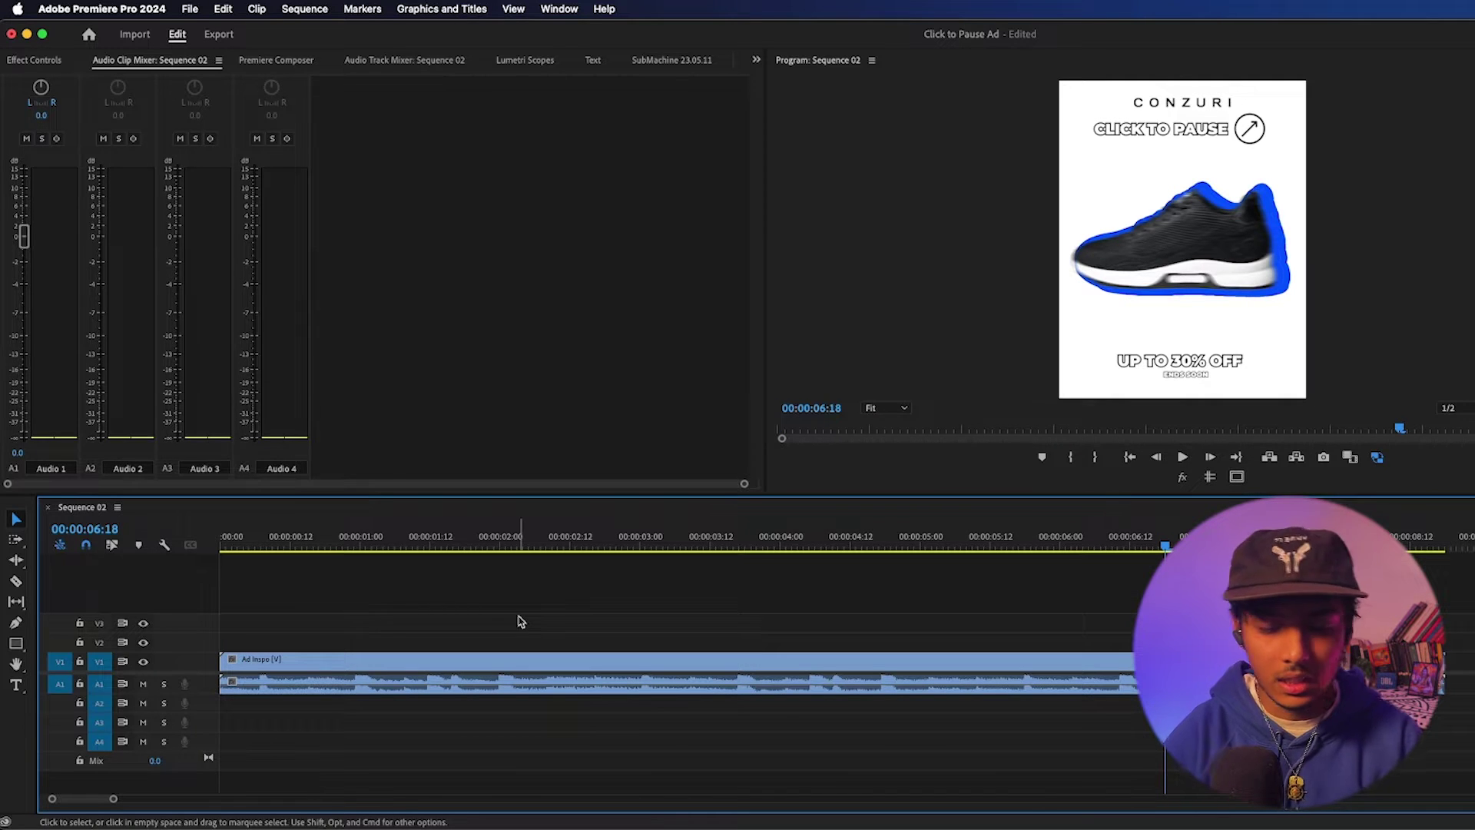
- Delete Ad Inspo's video, keeping its audio, and stretch the Color Matte to about 8:15
alt+click(518, 658)
key(Delete)
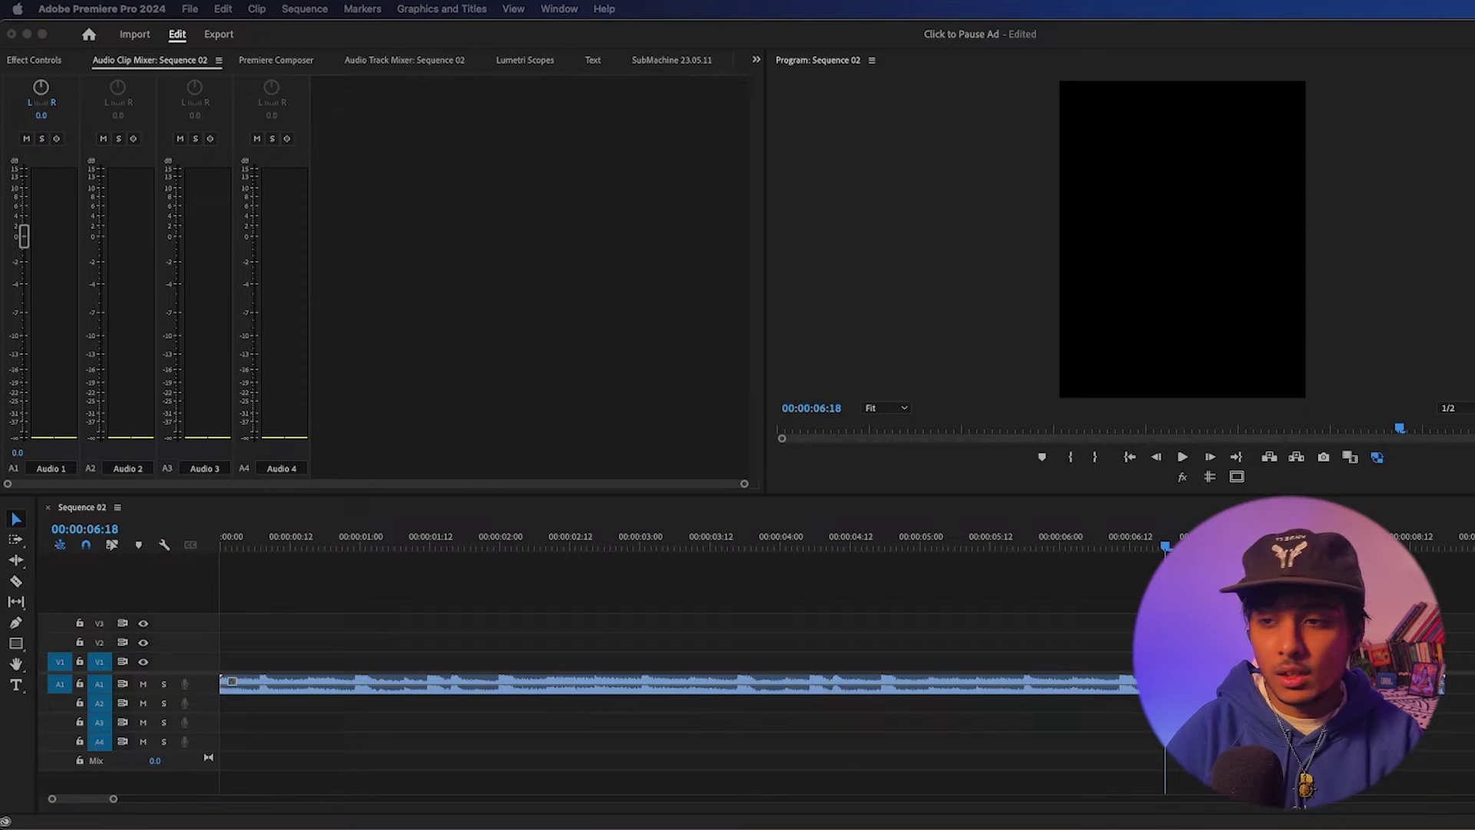
key(super+Tab)
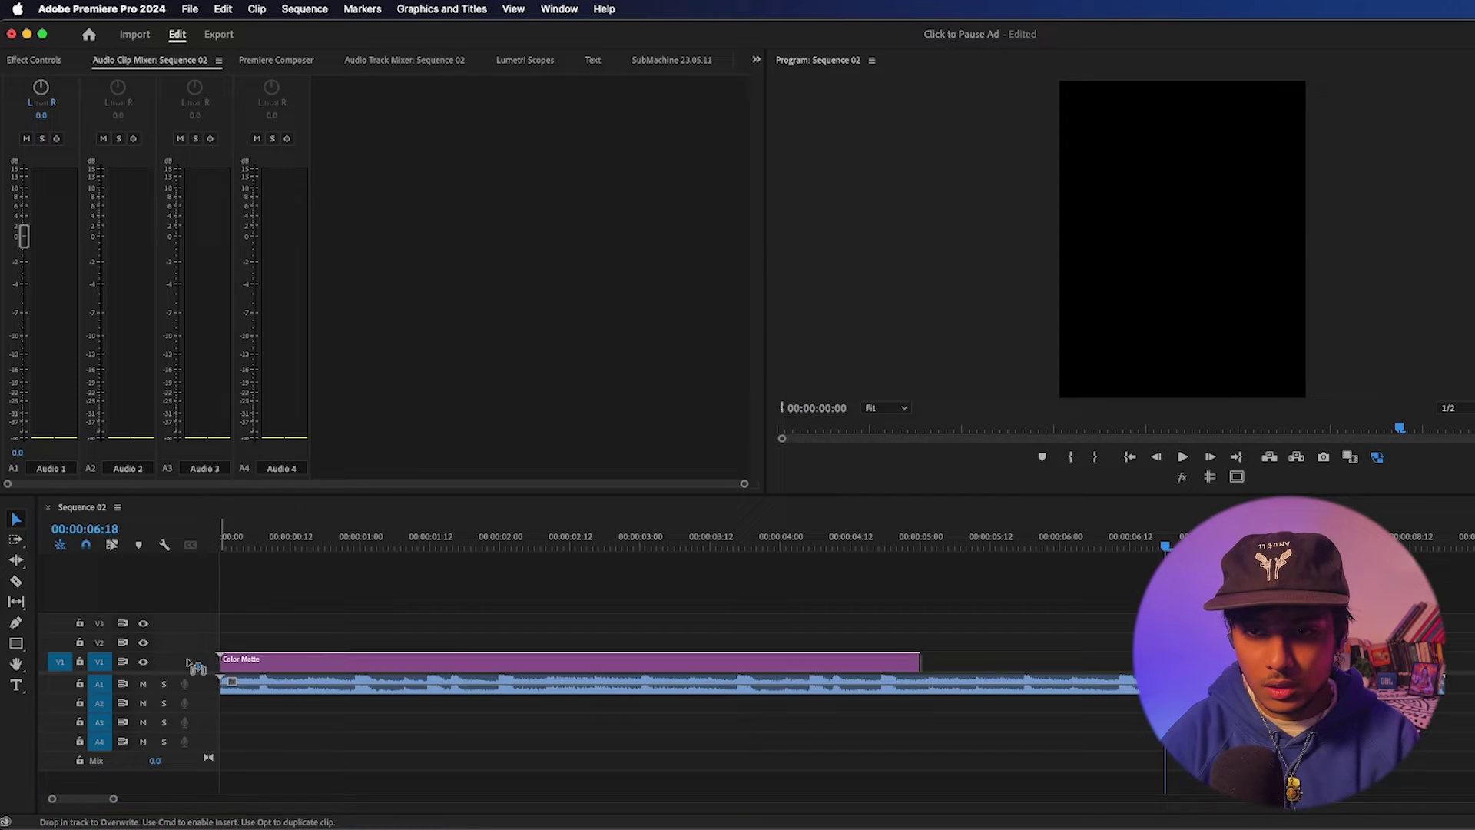
drag(918, 659, 1444, 659)
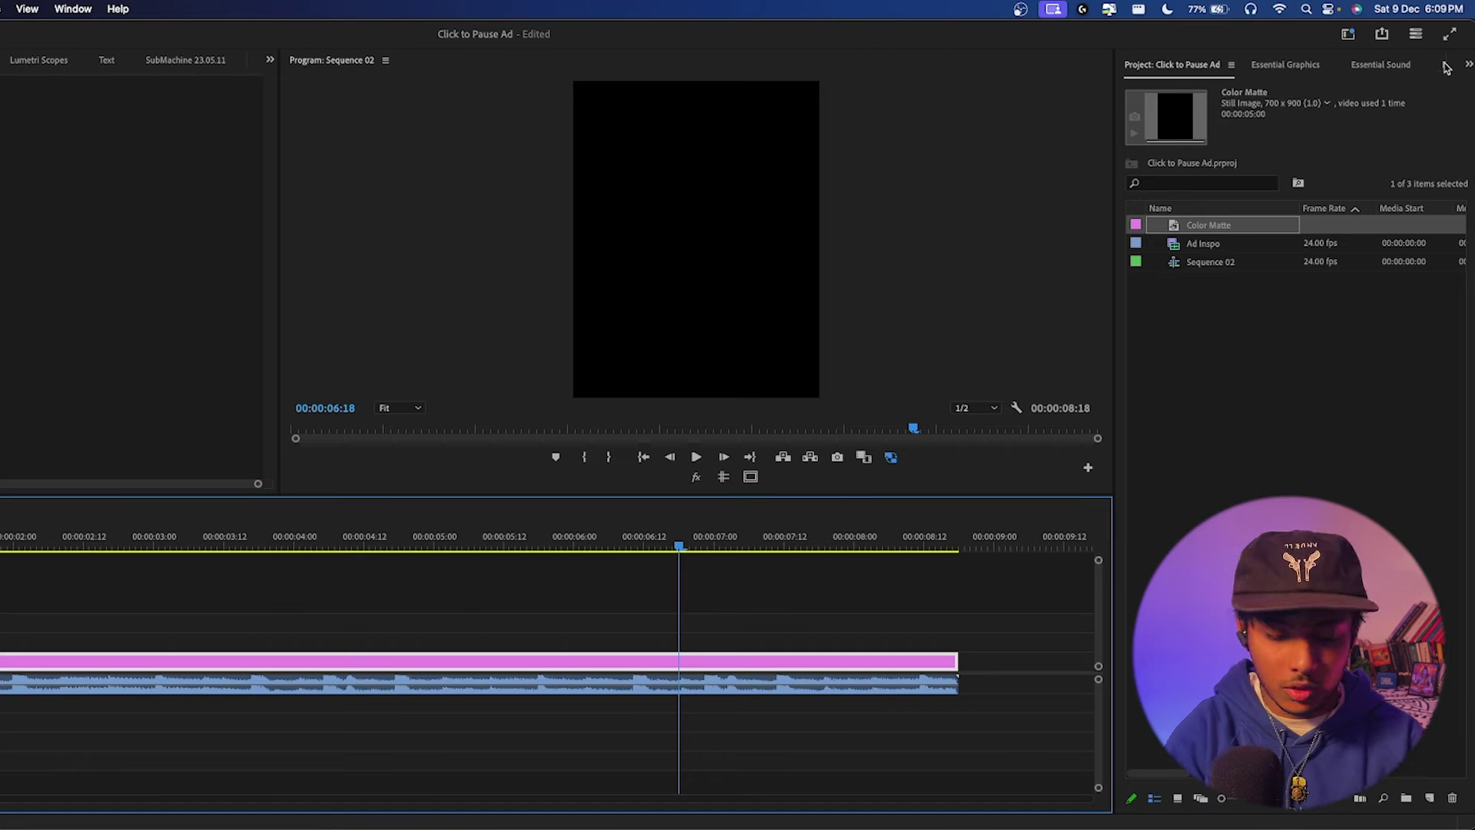
click(1386, 65)
click(1190, 89)
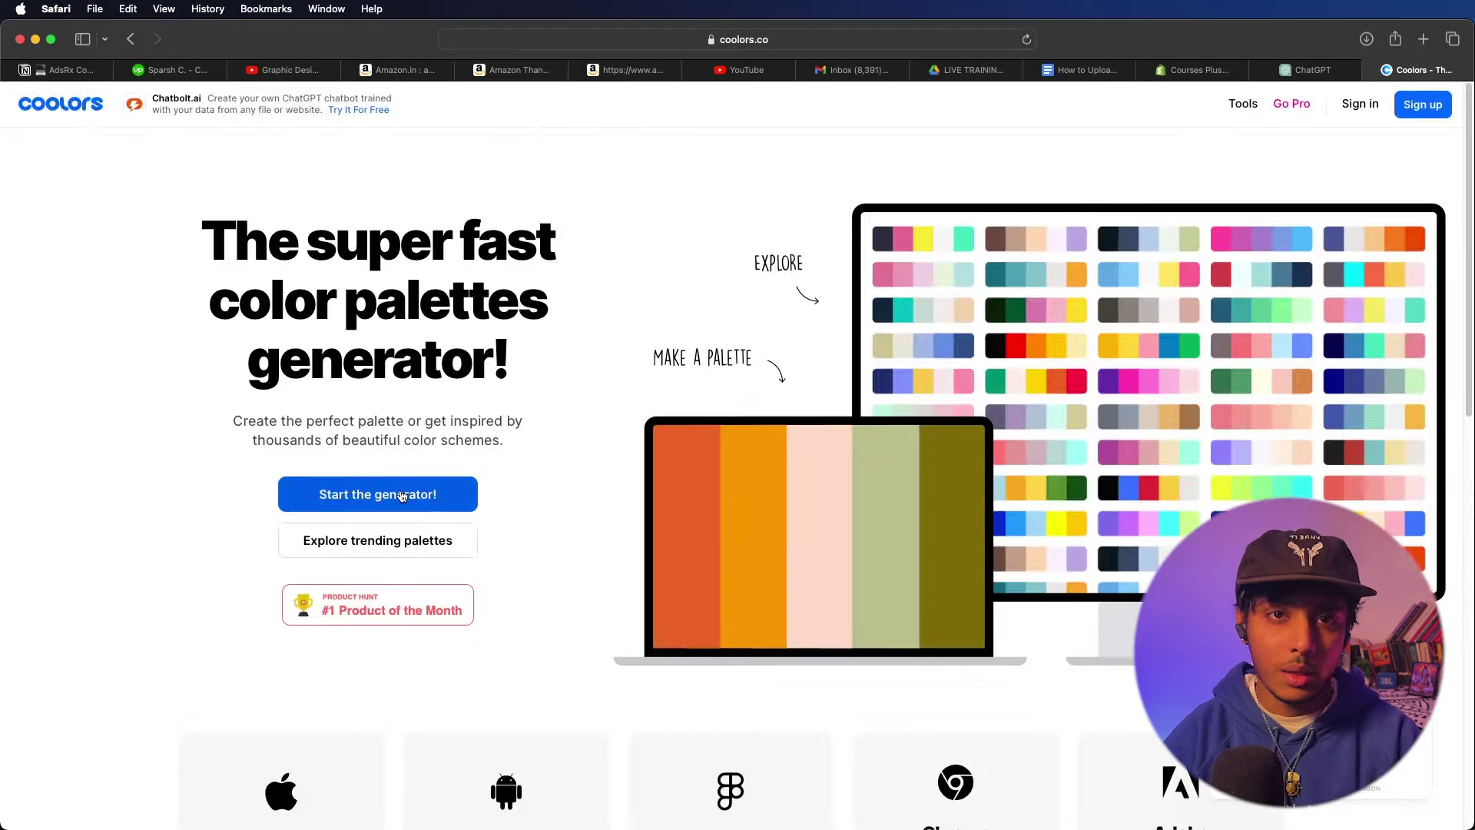
- Start the coolors.co generator, remove the E7F9A9 and 3D0814 colours, and regenerate the palette
click(380, 492)
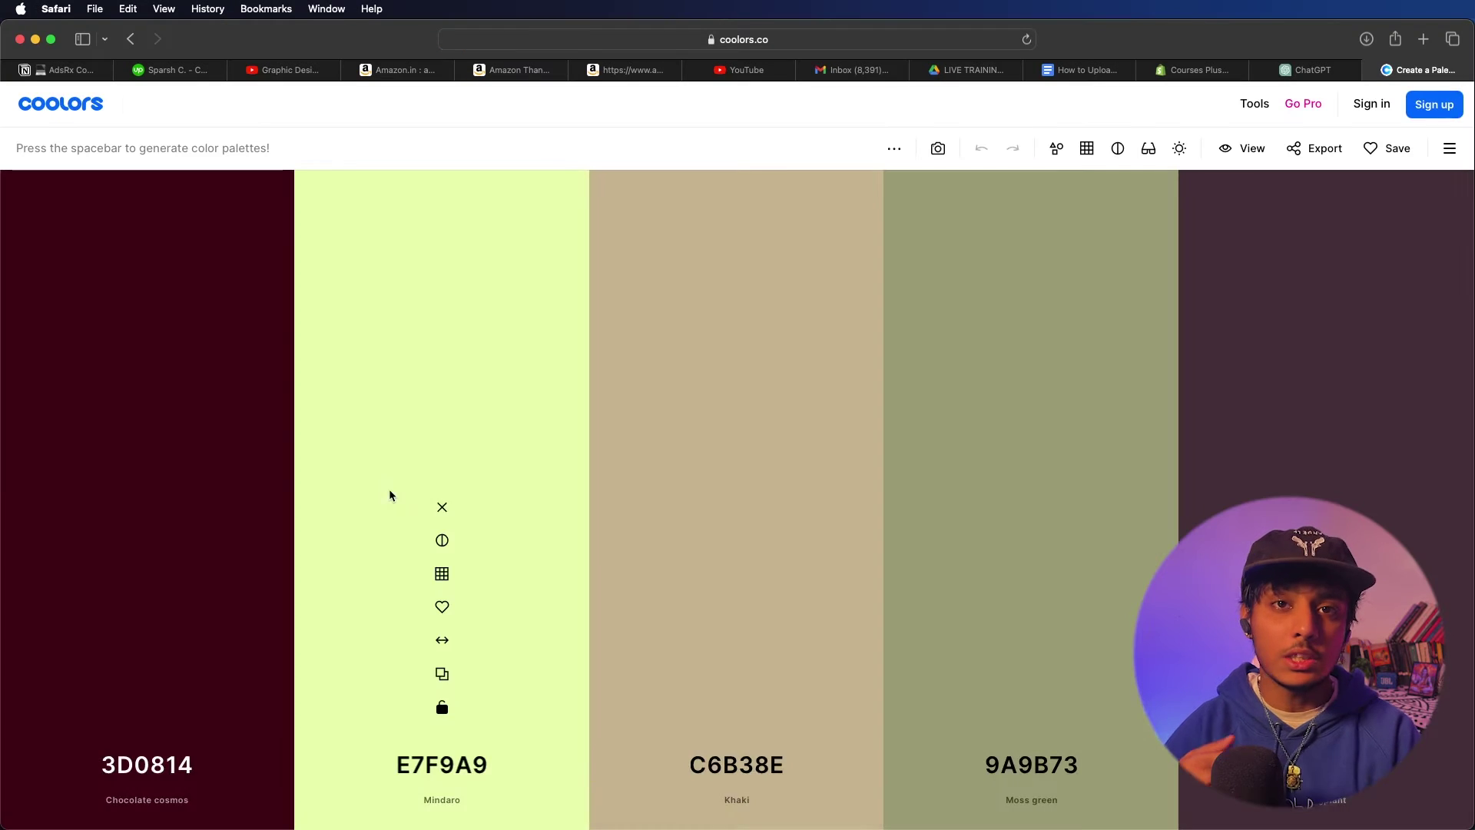
click(441, 507)
click(184, 470)
key(space)
key(space)
key(space)
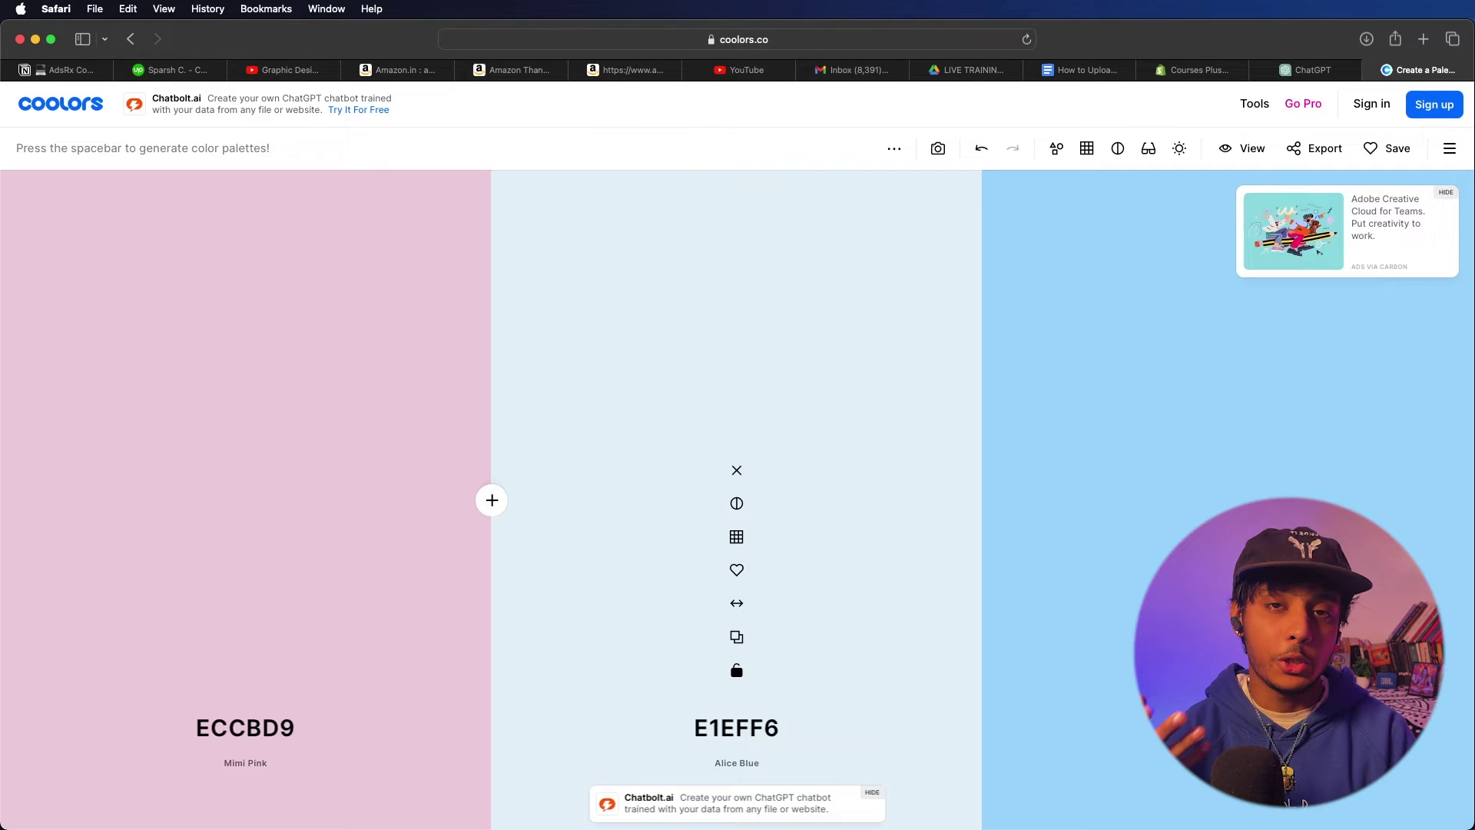
key(space)
key(space)
key(space)
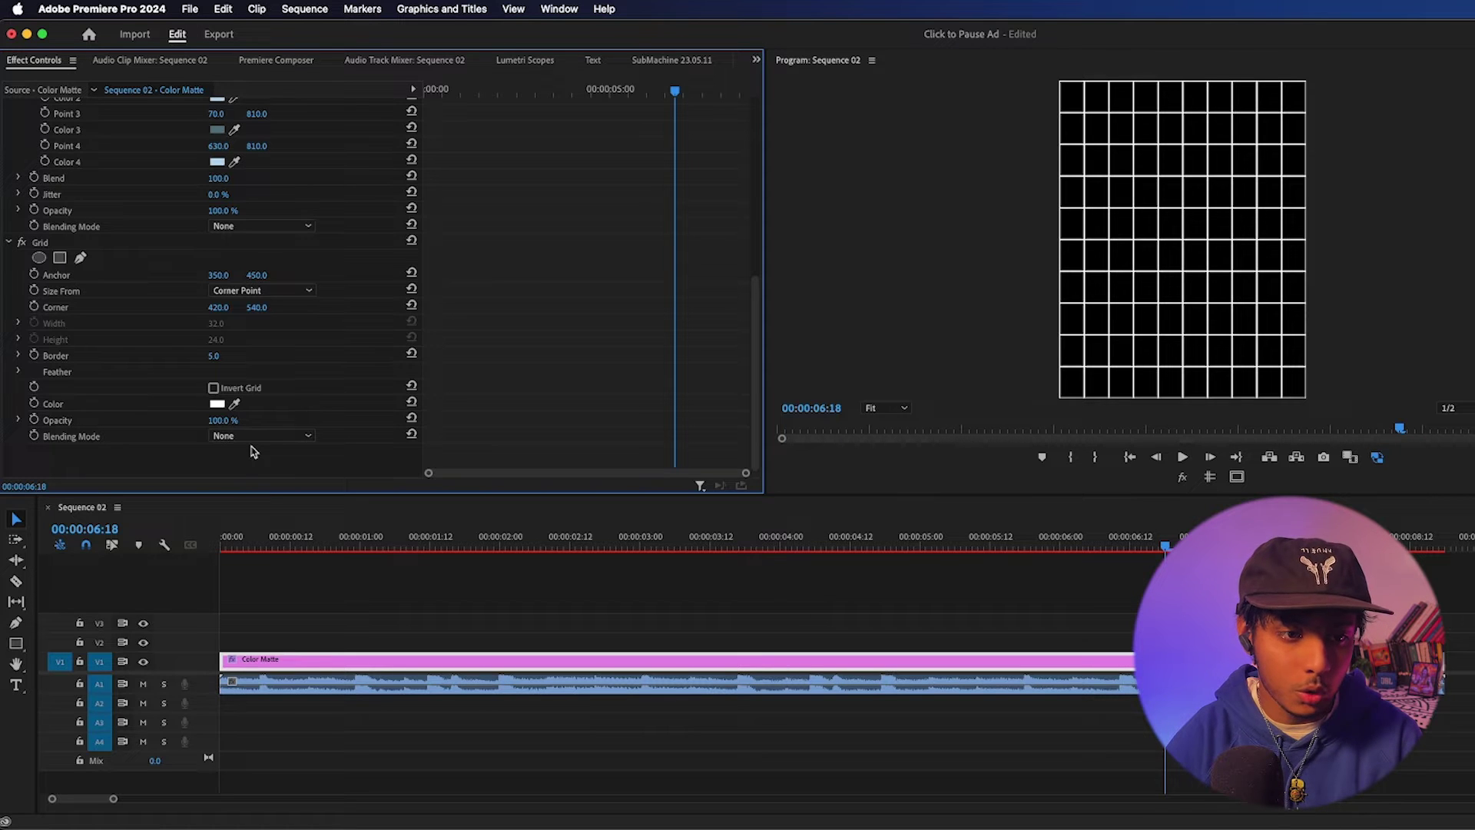
- Set the Grid effect to Normal blending at 50% opacity and save the project
click(261, 436)
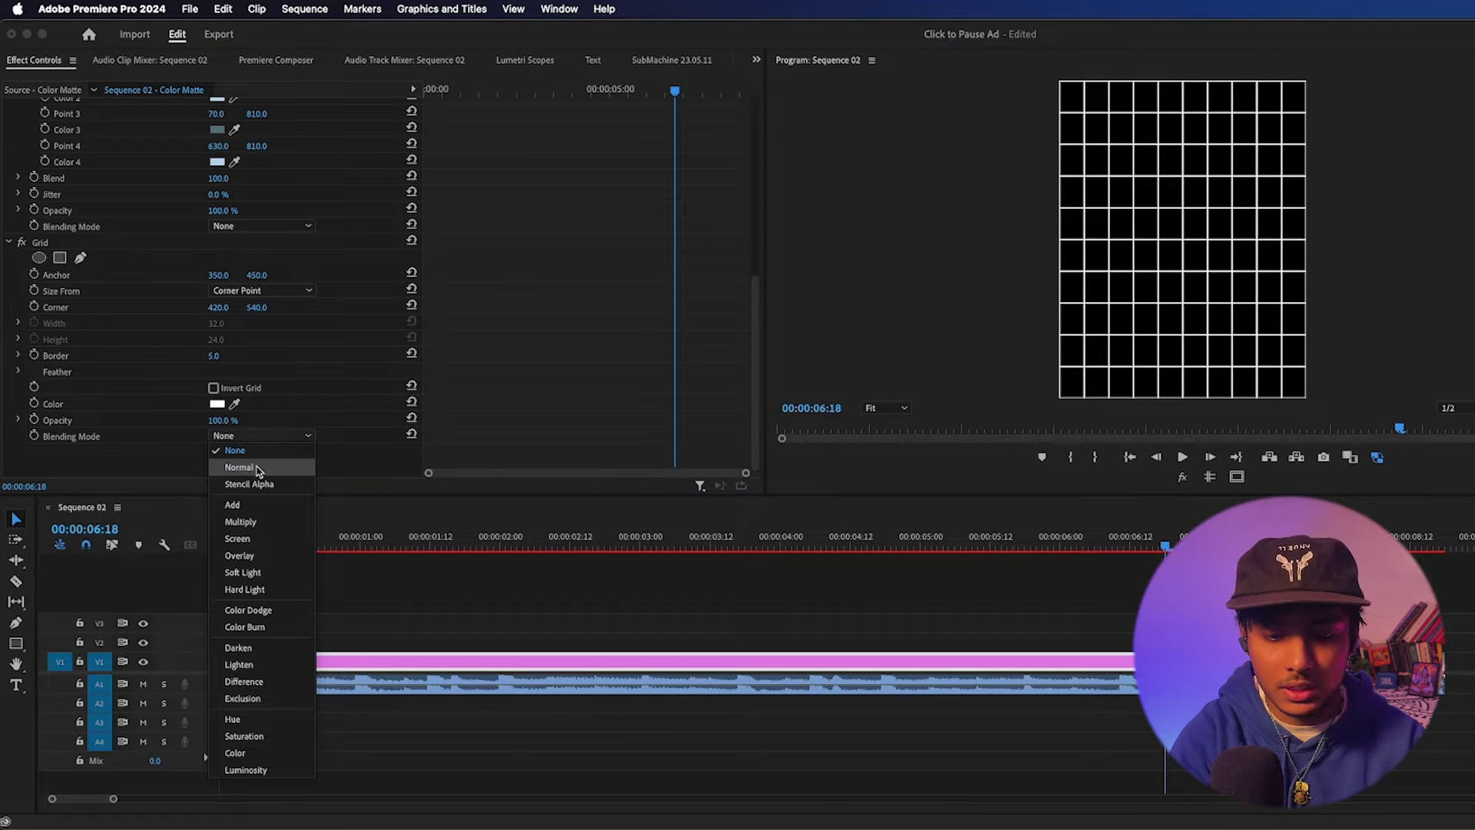
click(258, 467)
click(221, 421)
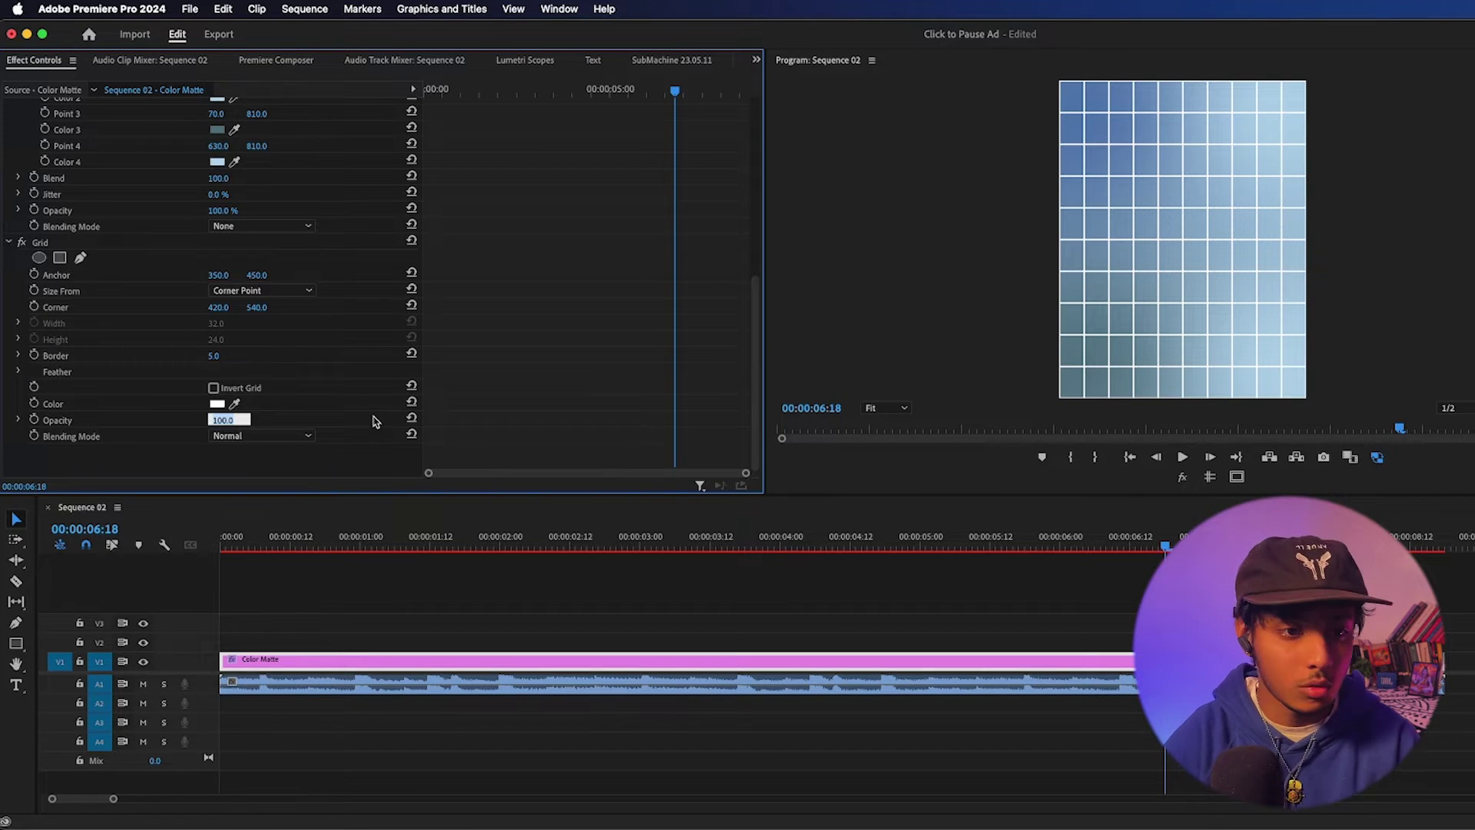
text(50)
key(Return)
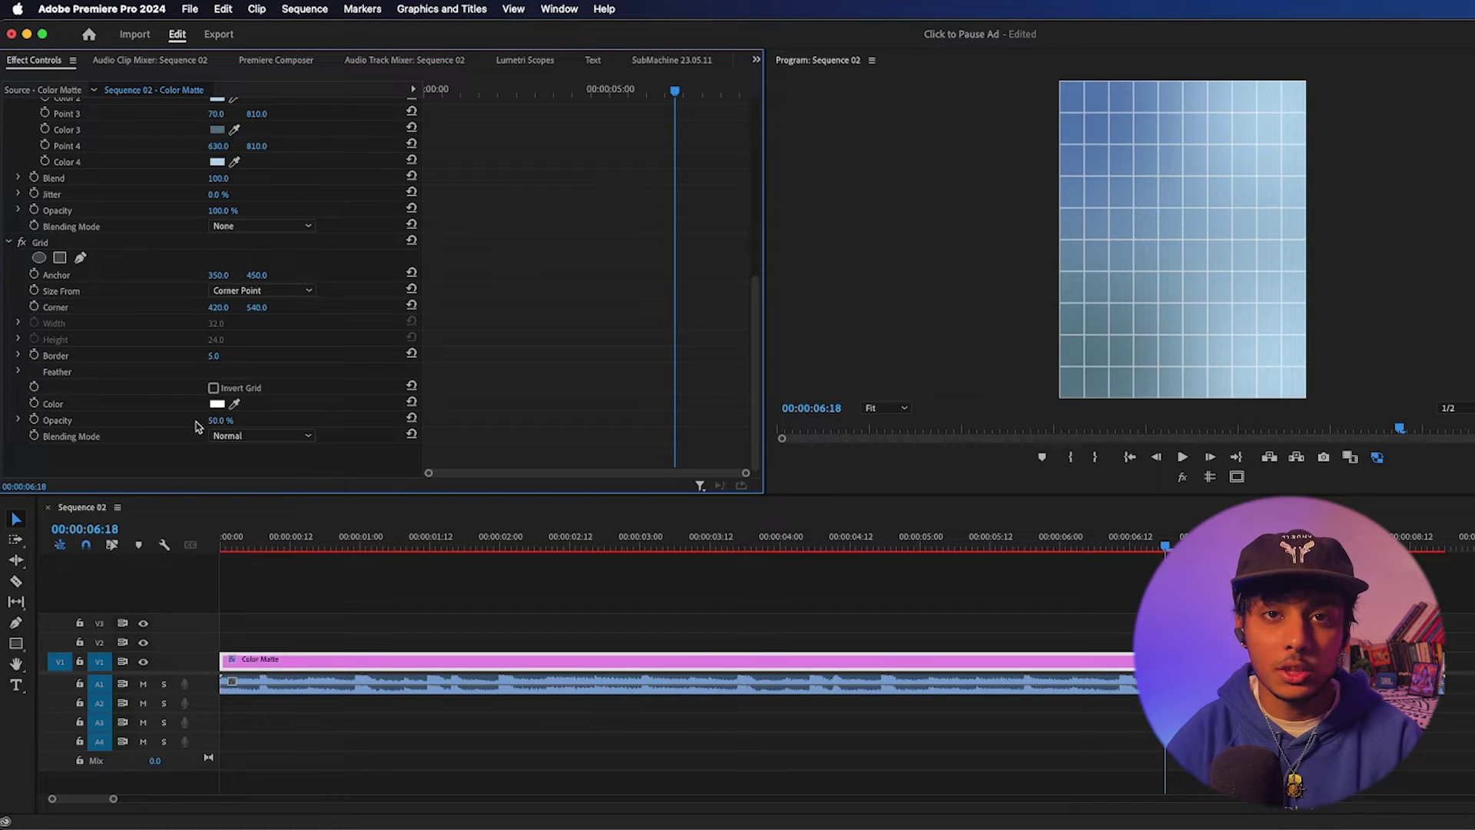
key(super+s)
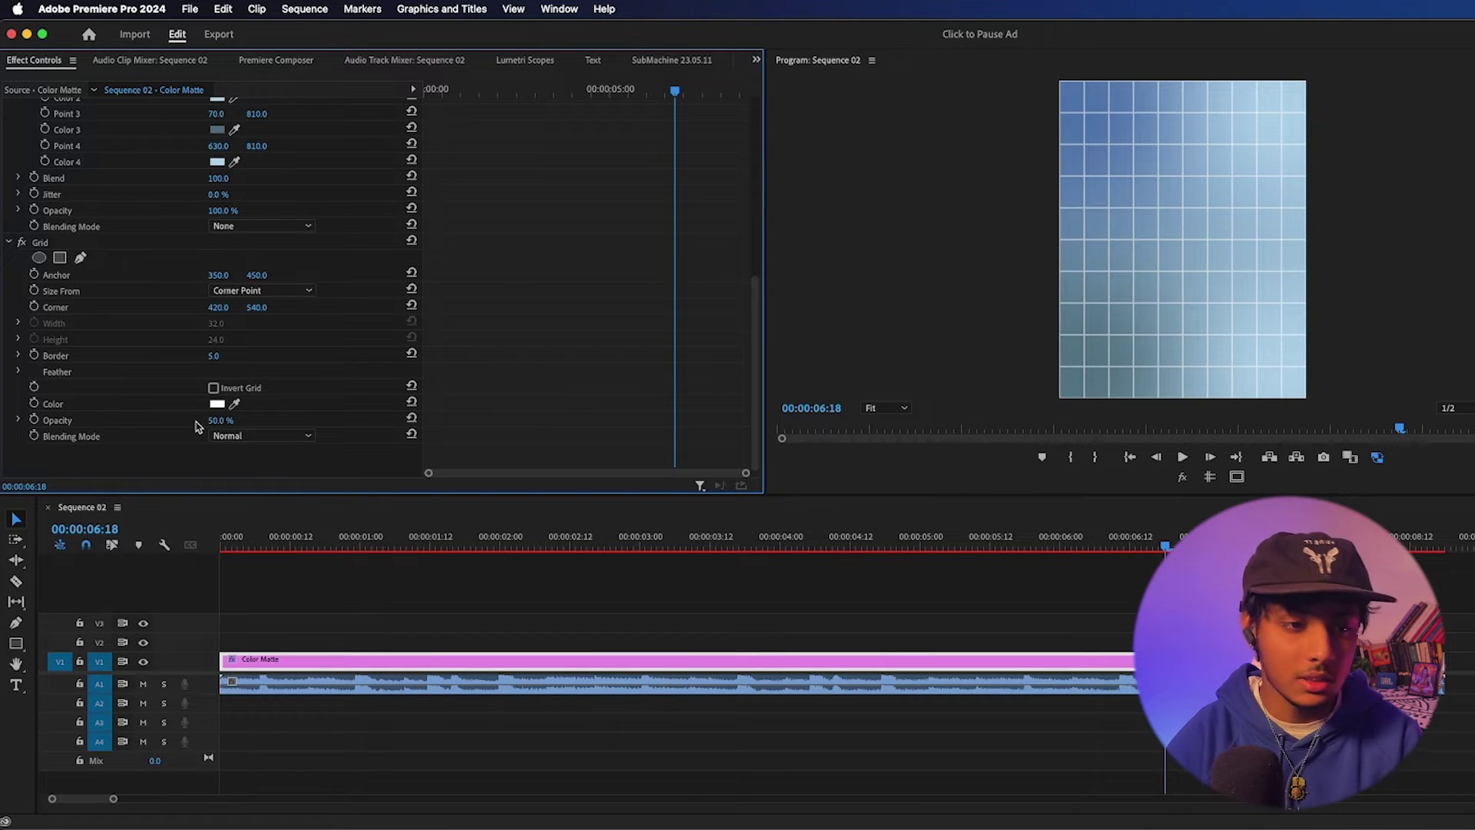
- Find Turbulent Displace in Effects and apply it to the Color Matte clip
click(1297, 606)
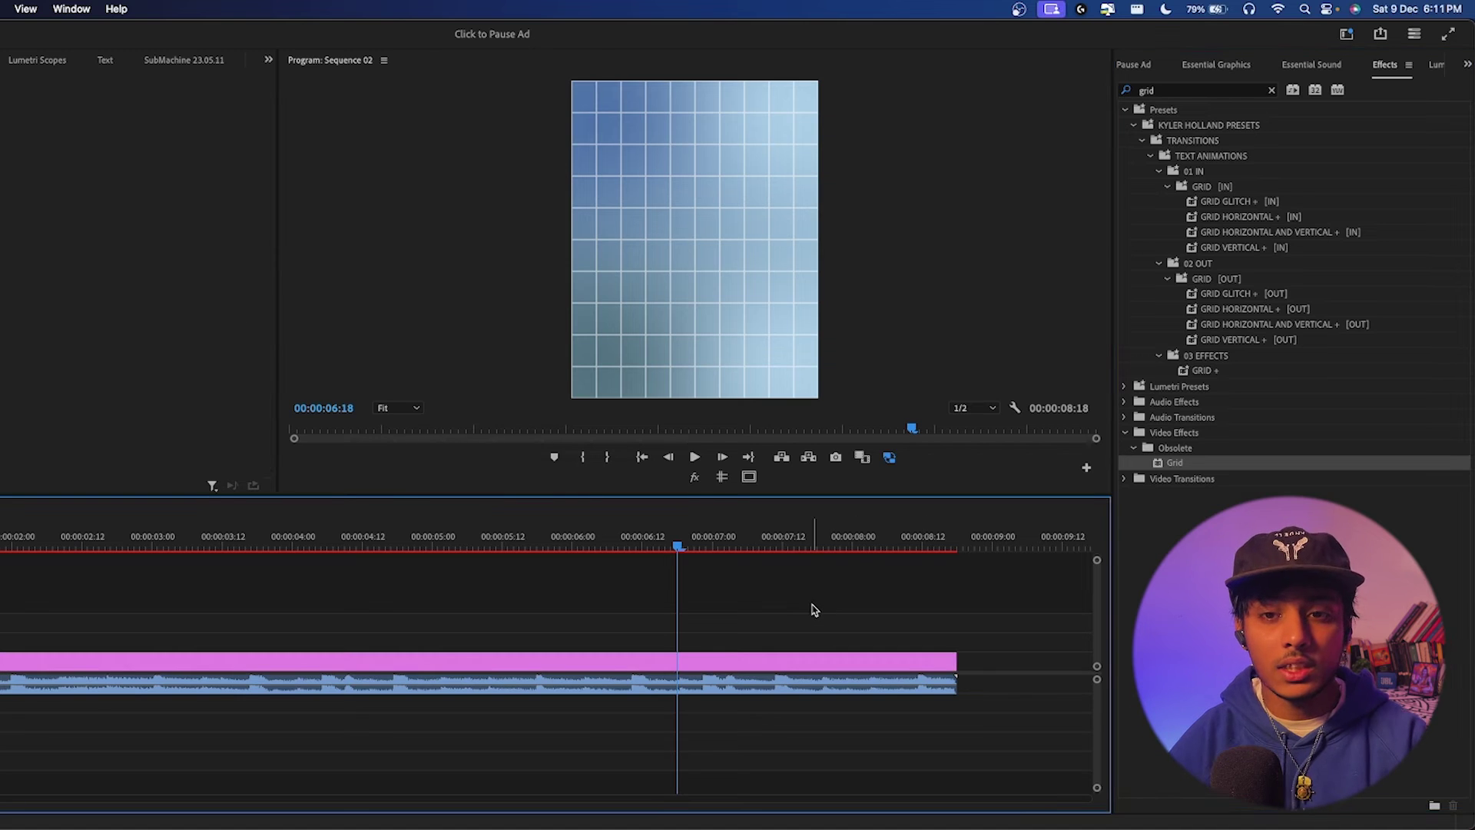
click(719, 665)
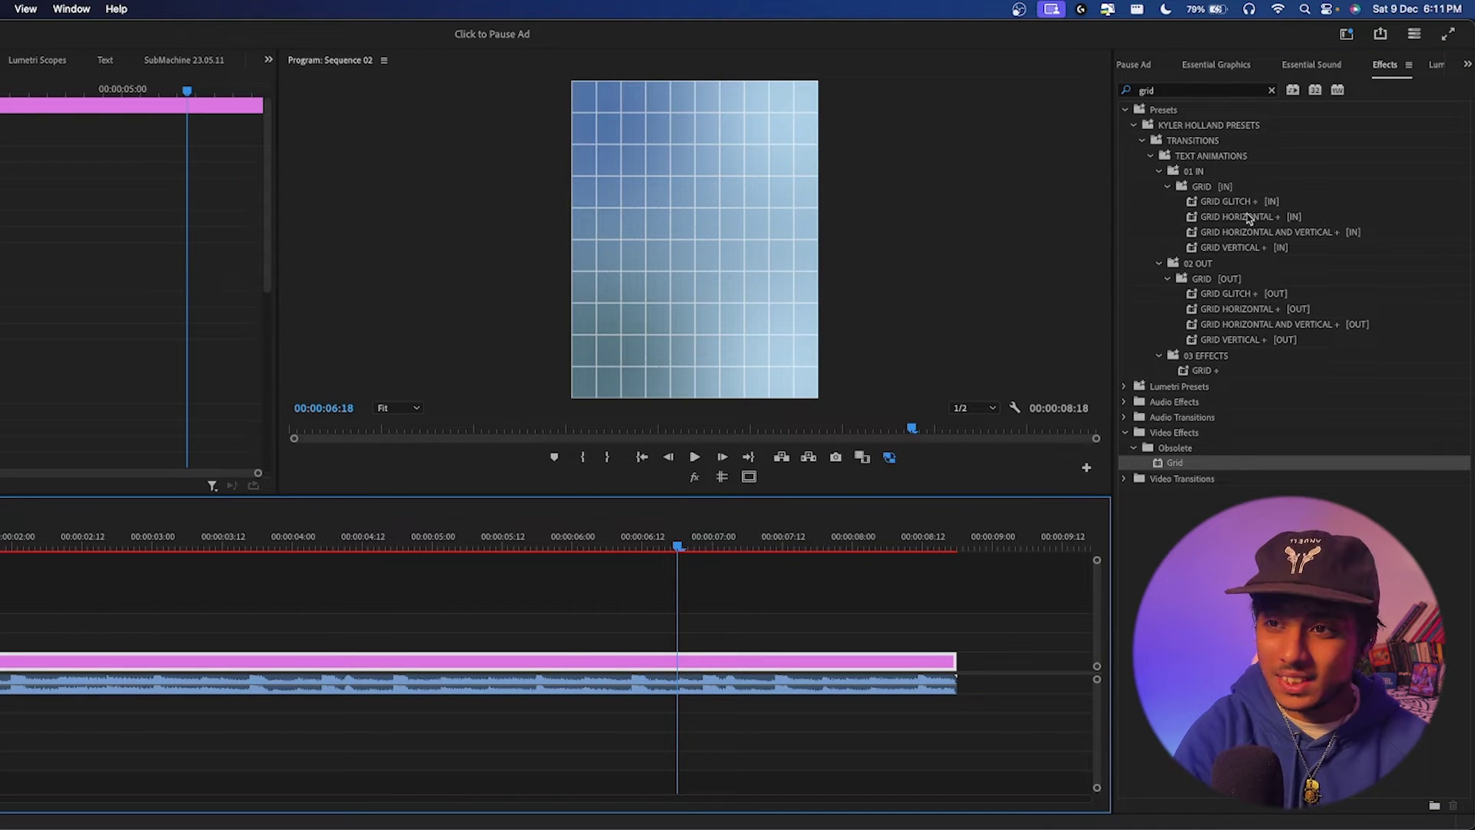
click(1272, 91)
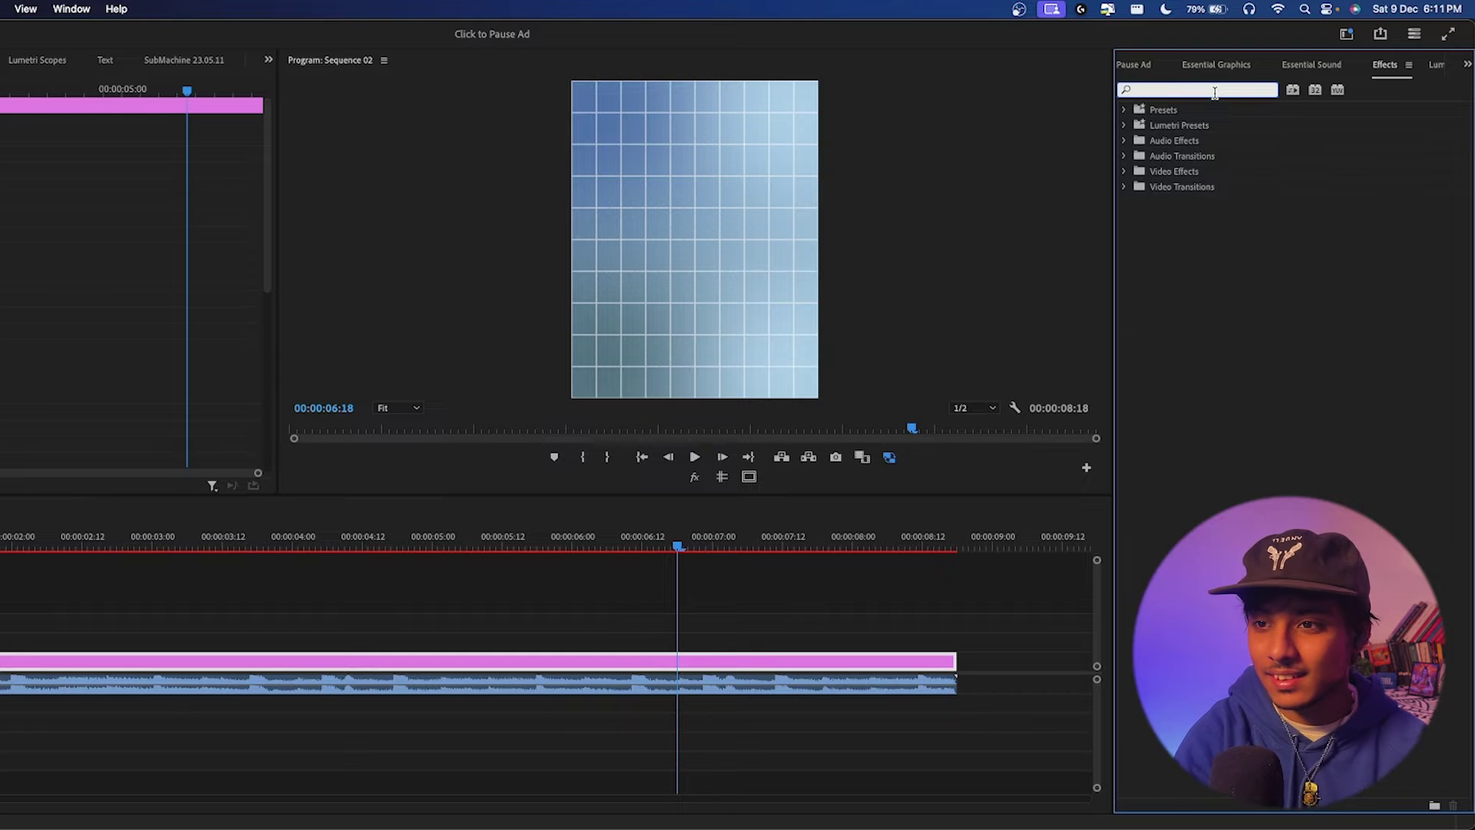
text(trub)
key(BackSpace)
key(BackSpace)
key(BackSpace)
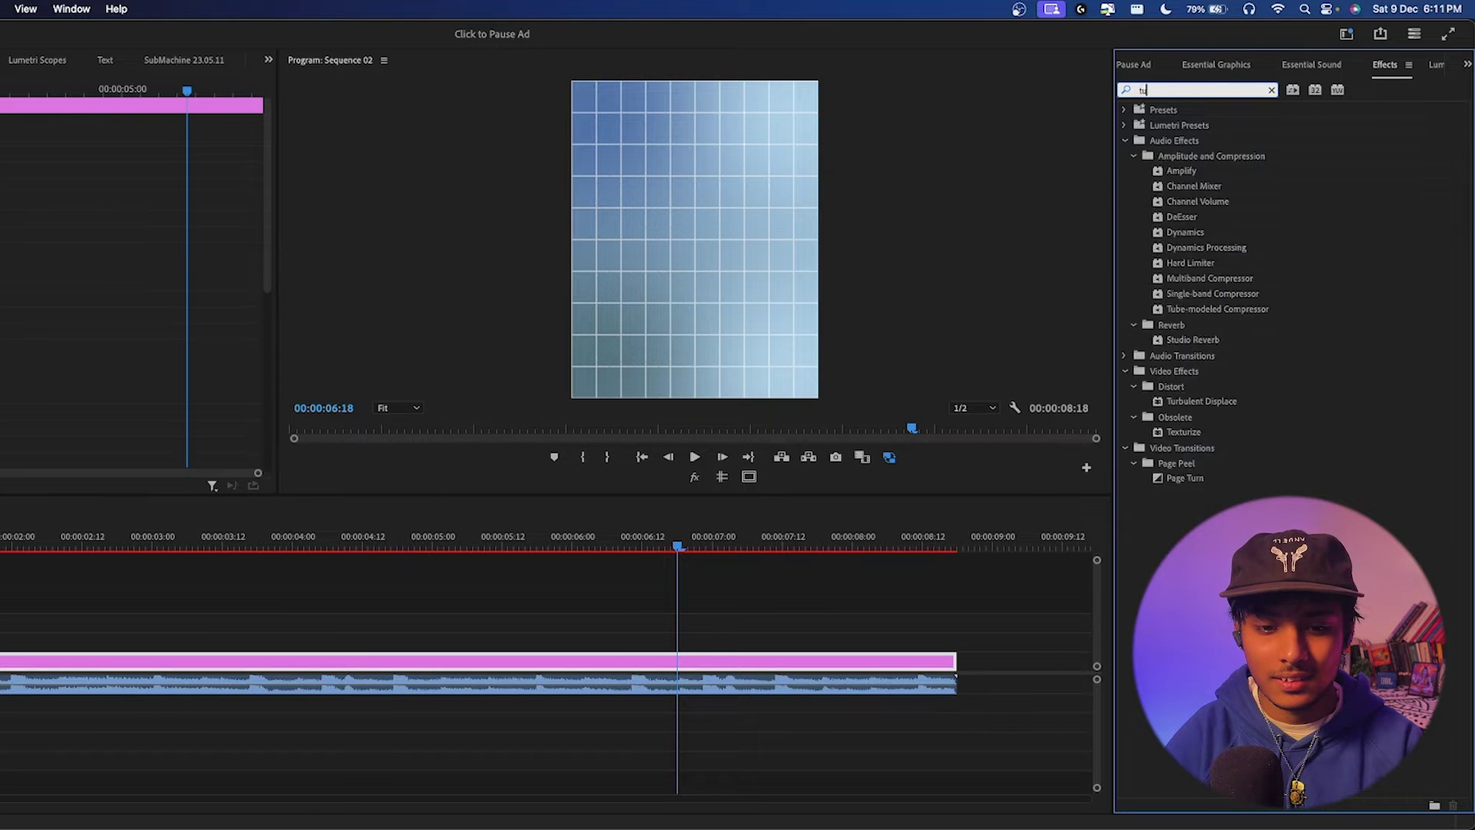
text(urb)
drag(1201, 201, 386, 659)
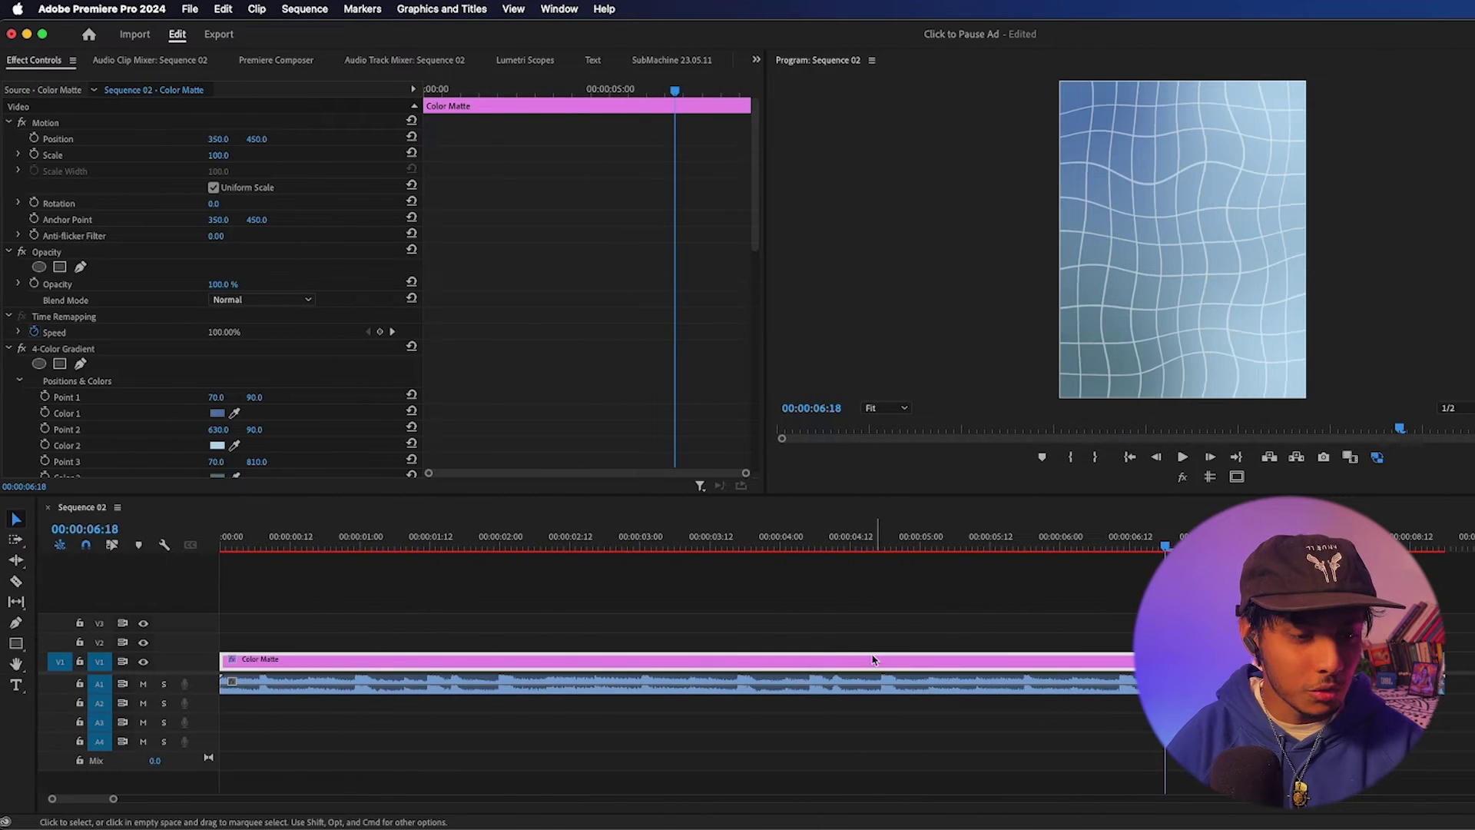
- Set the Turbulent Displace Amount to 10 and Size to 20
scroll(280, 415, down, 15)
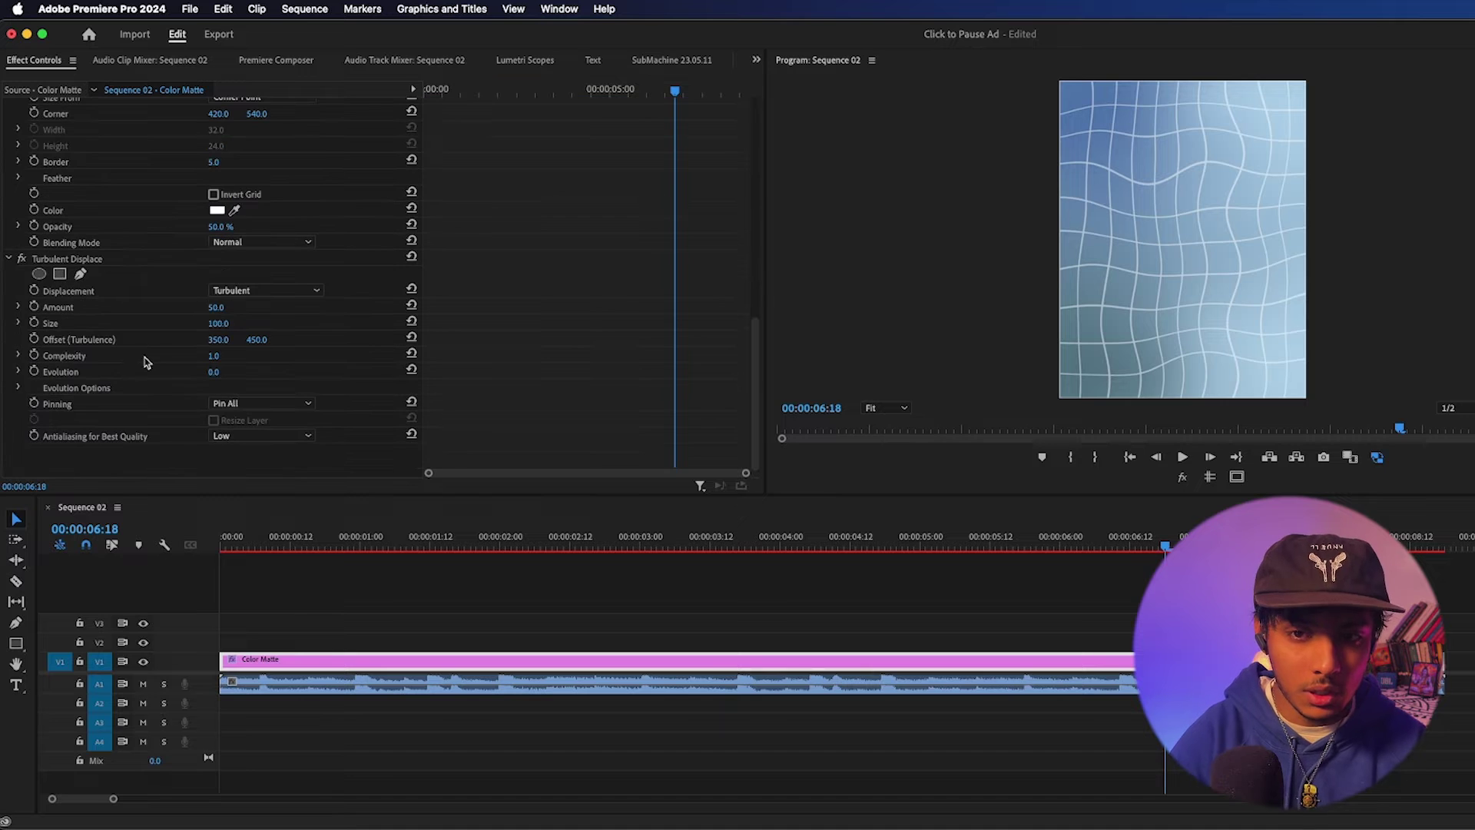
click(216, 307)
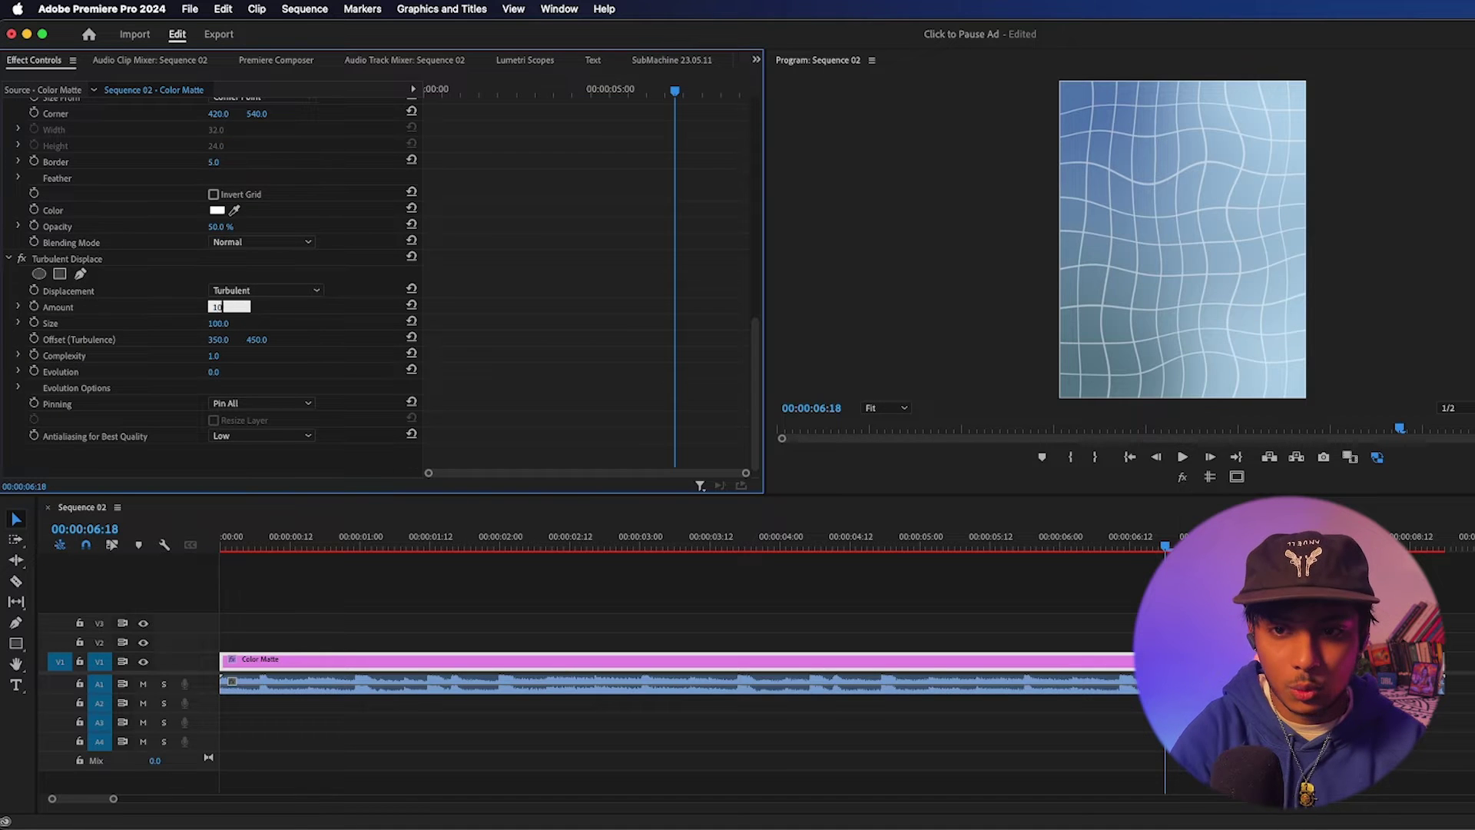
key(Return)
click(220, 323)
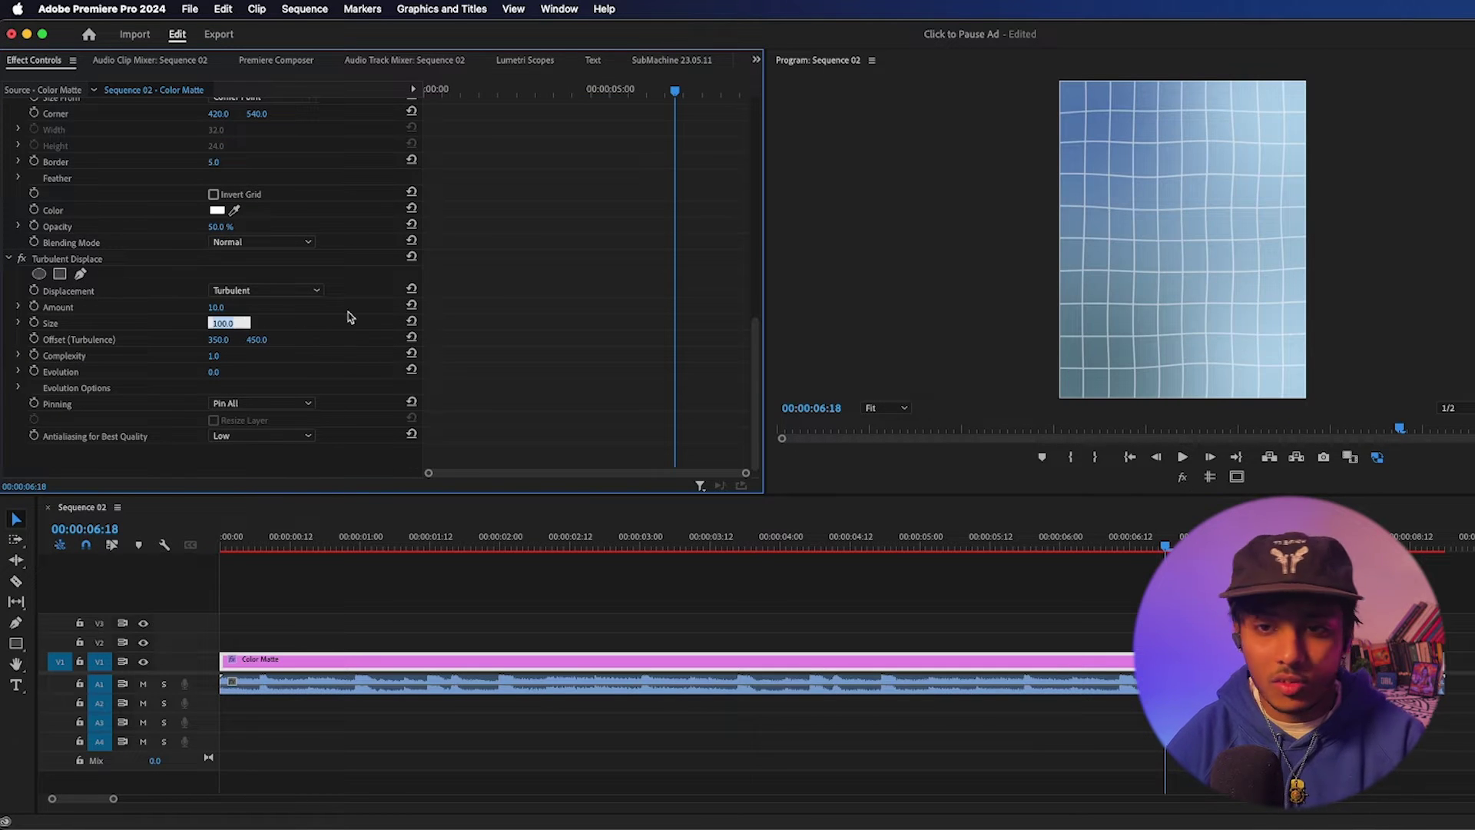
text(20)
key(Return)
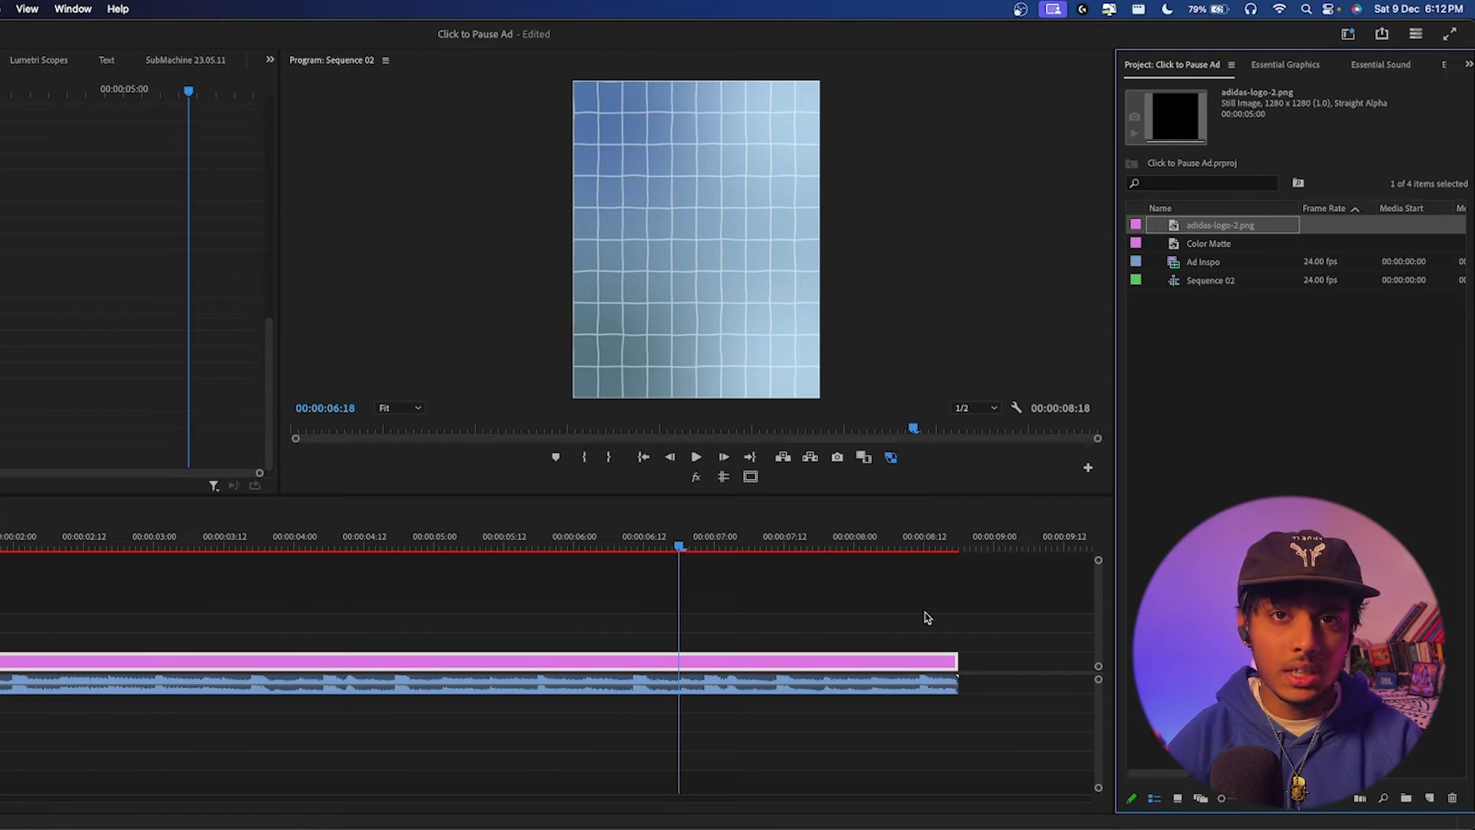
- Place adidas-logo-2.png on V2, extend it to the background's length, and scale it to 46
click(706, 595)
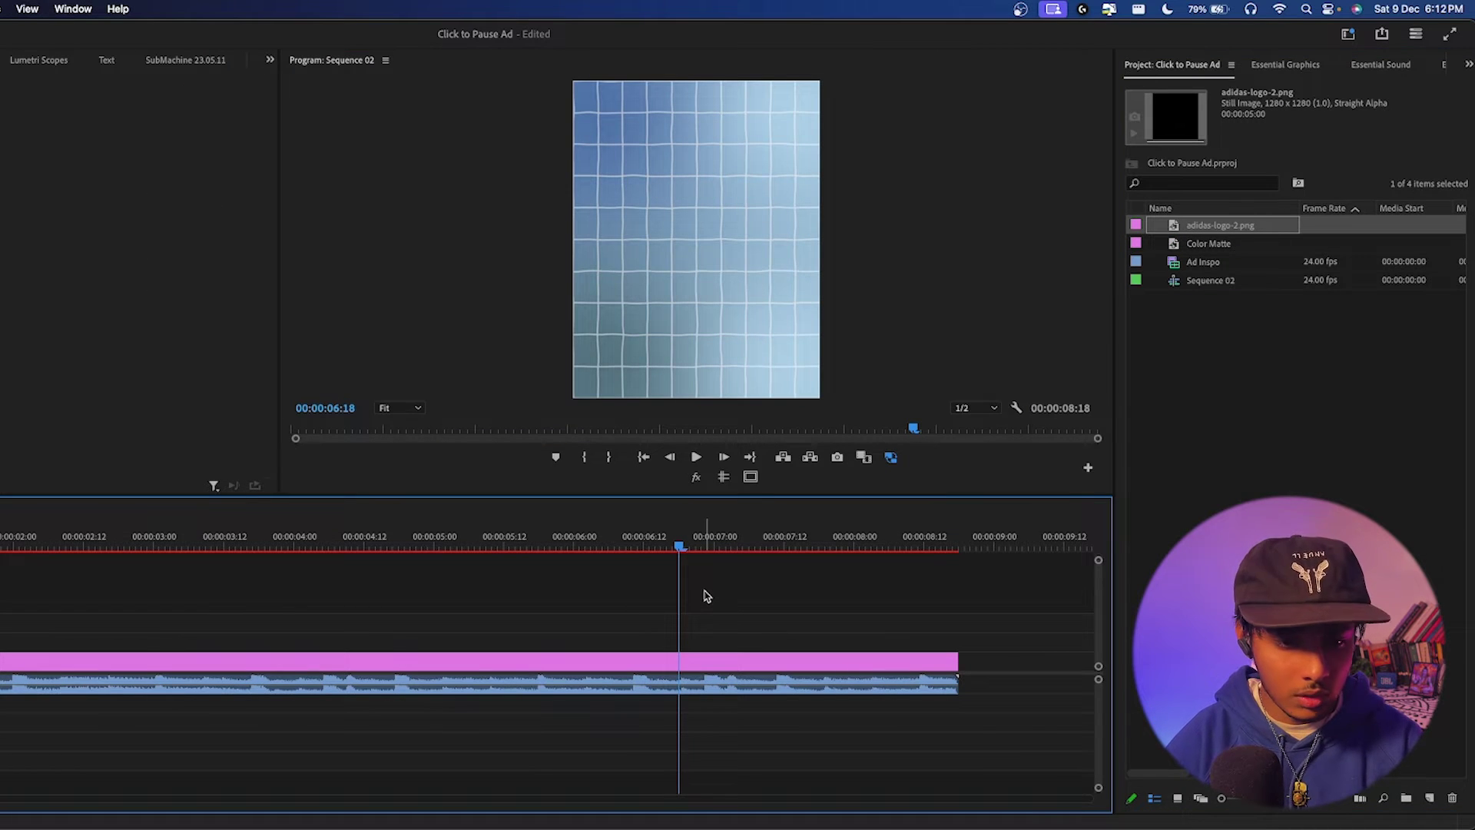
drag(1204, 230, 480, 632)
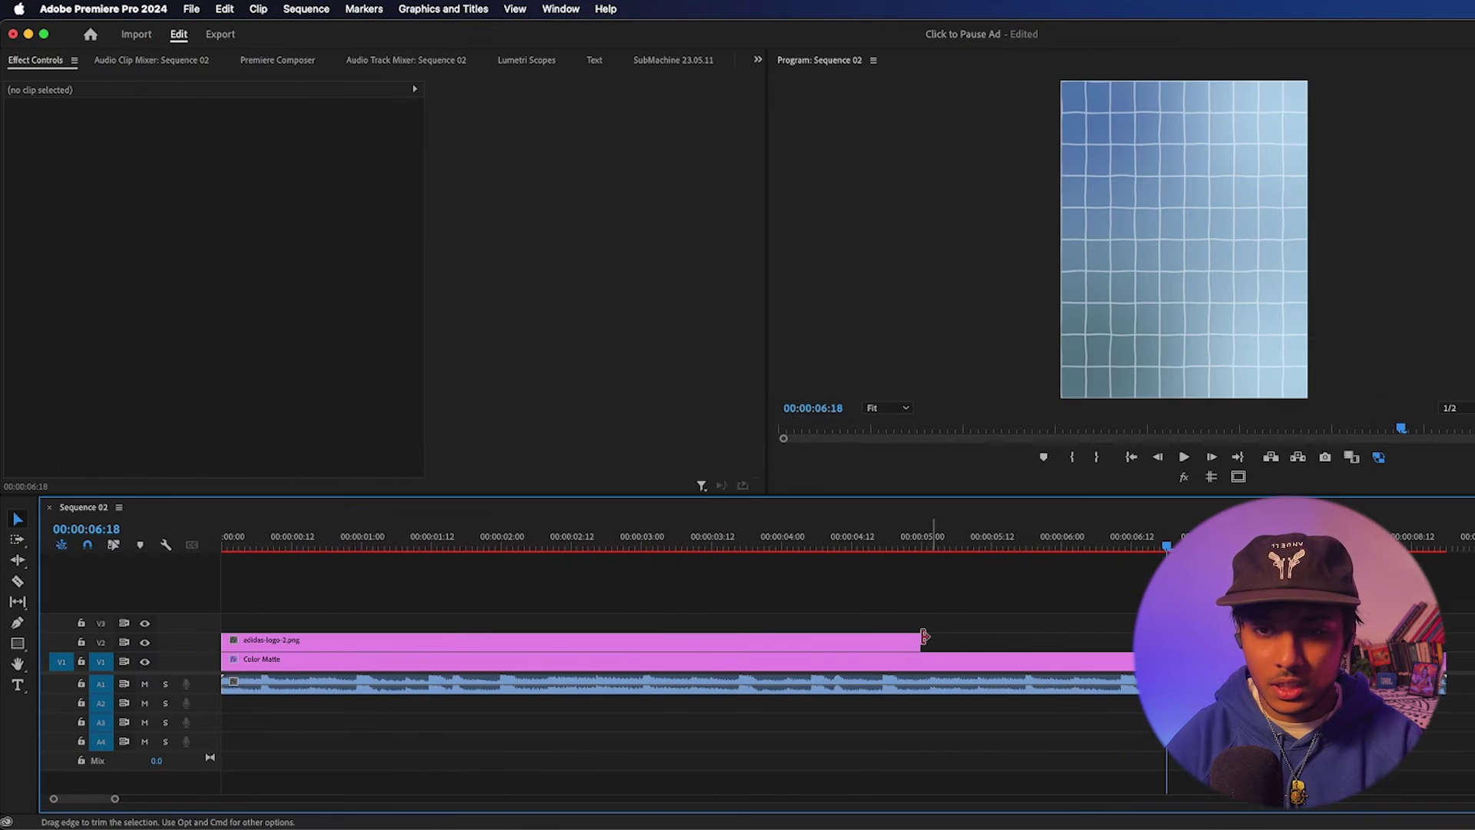
drag(924, 636, 1136, 638)
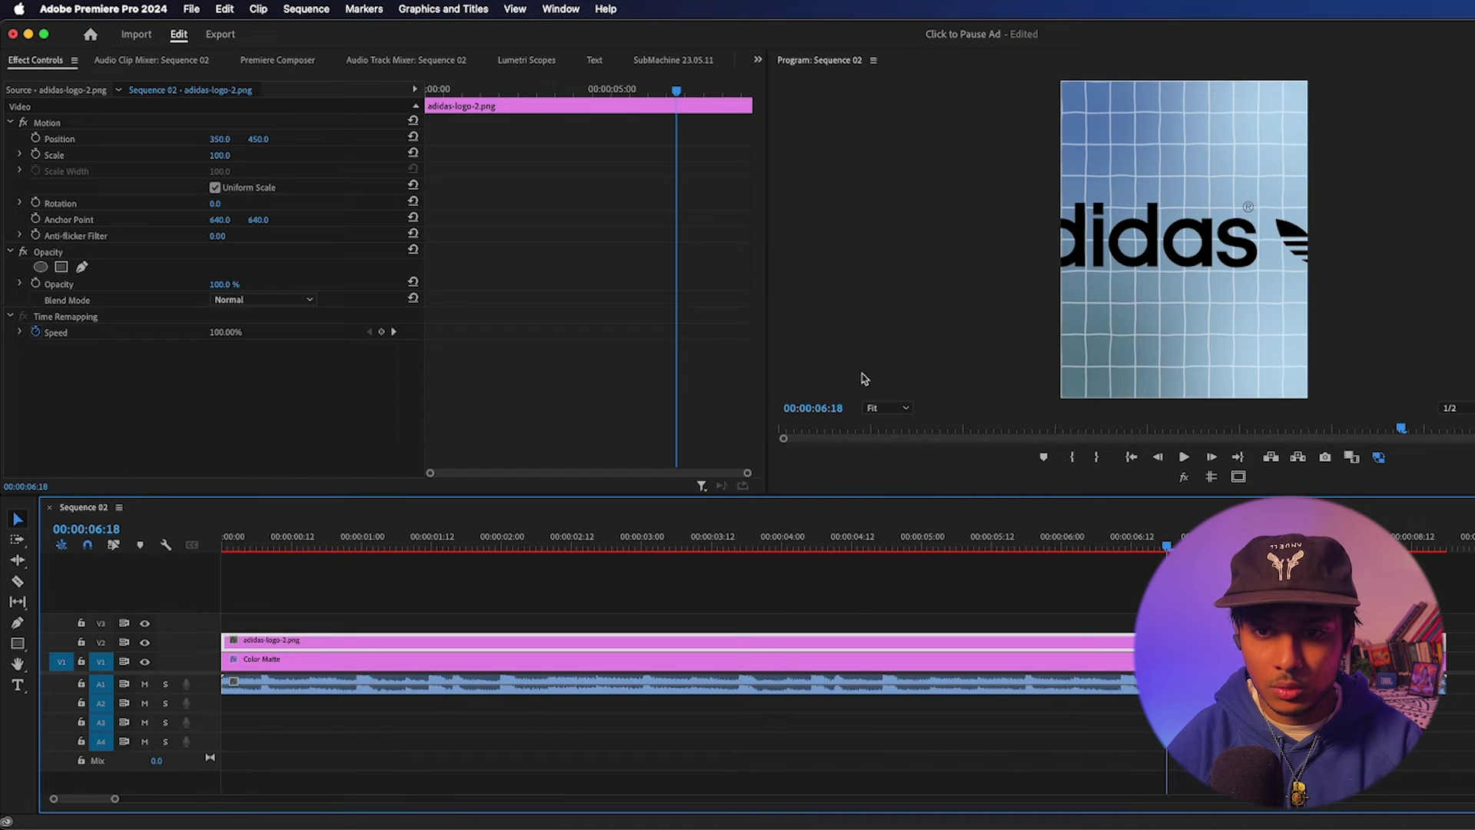
mouse_move(219, 155)
mouse_down()
mouse_move(176, 155)
mouse_move(234, 149)
mouse_move(199, 148)
mouse_up()
- Apply a Tint effect to the logo with Map Black To set to white
text(t)
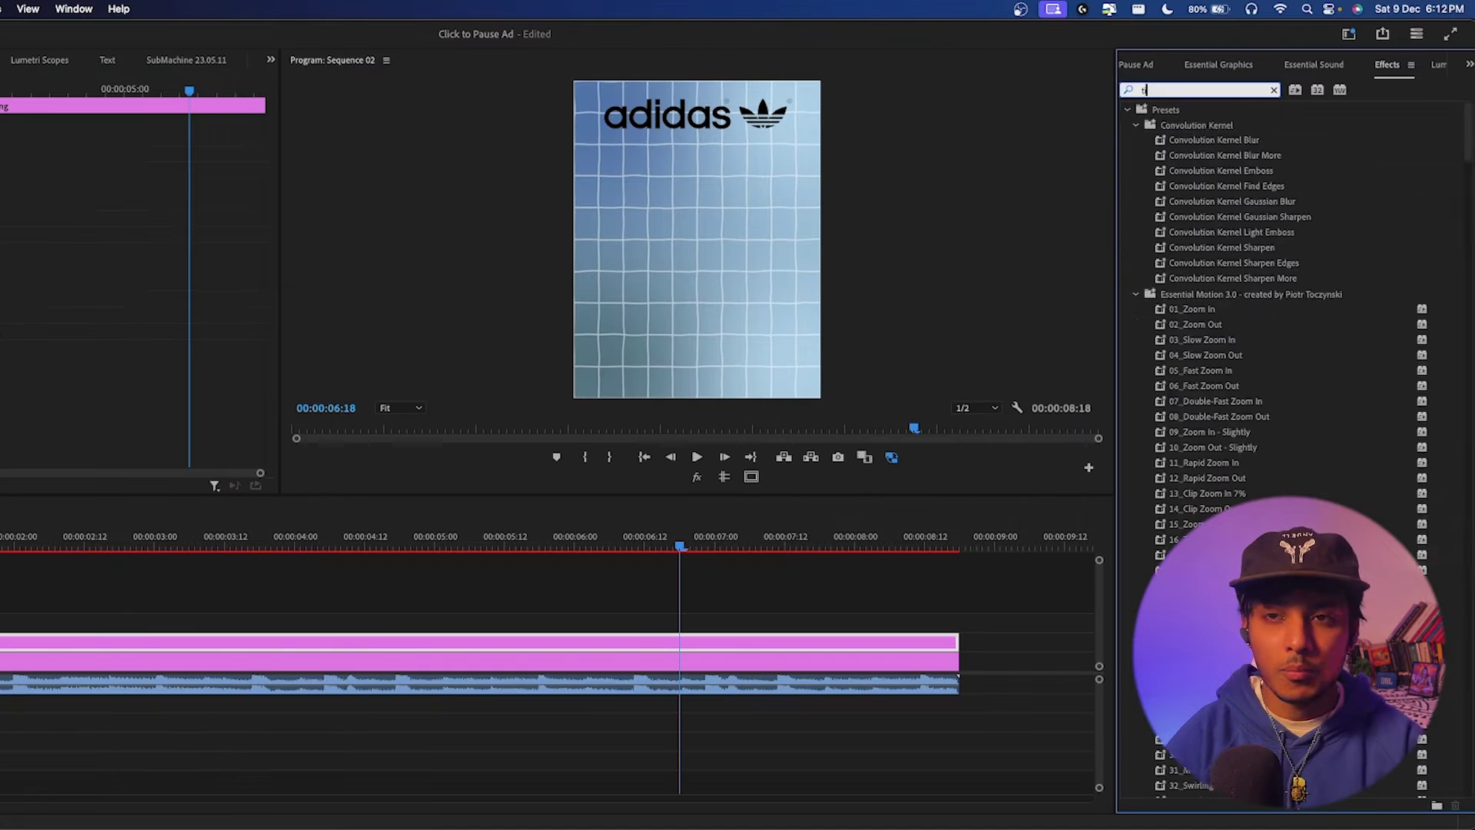
text(ransform)
drag(1199, 201, 233, 626)
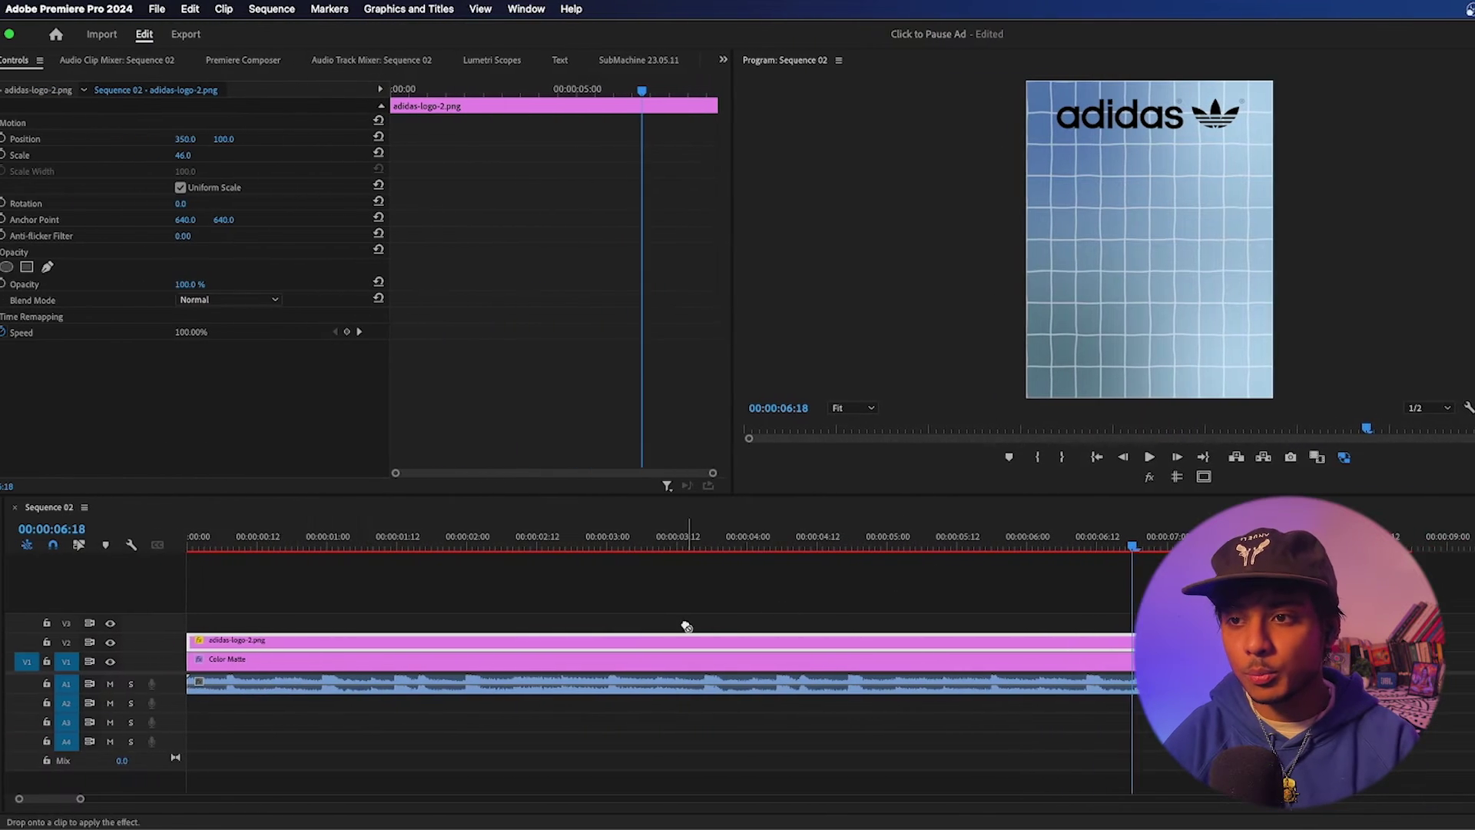
drag(686, 626, 686, 642)
click(183, 381)
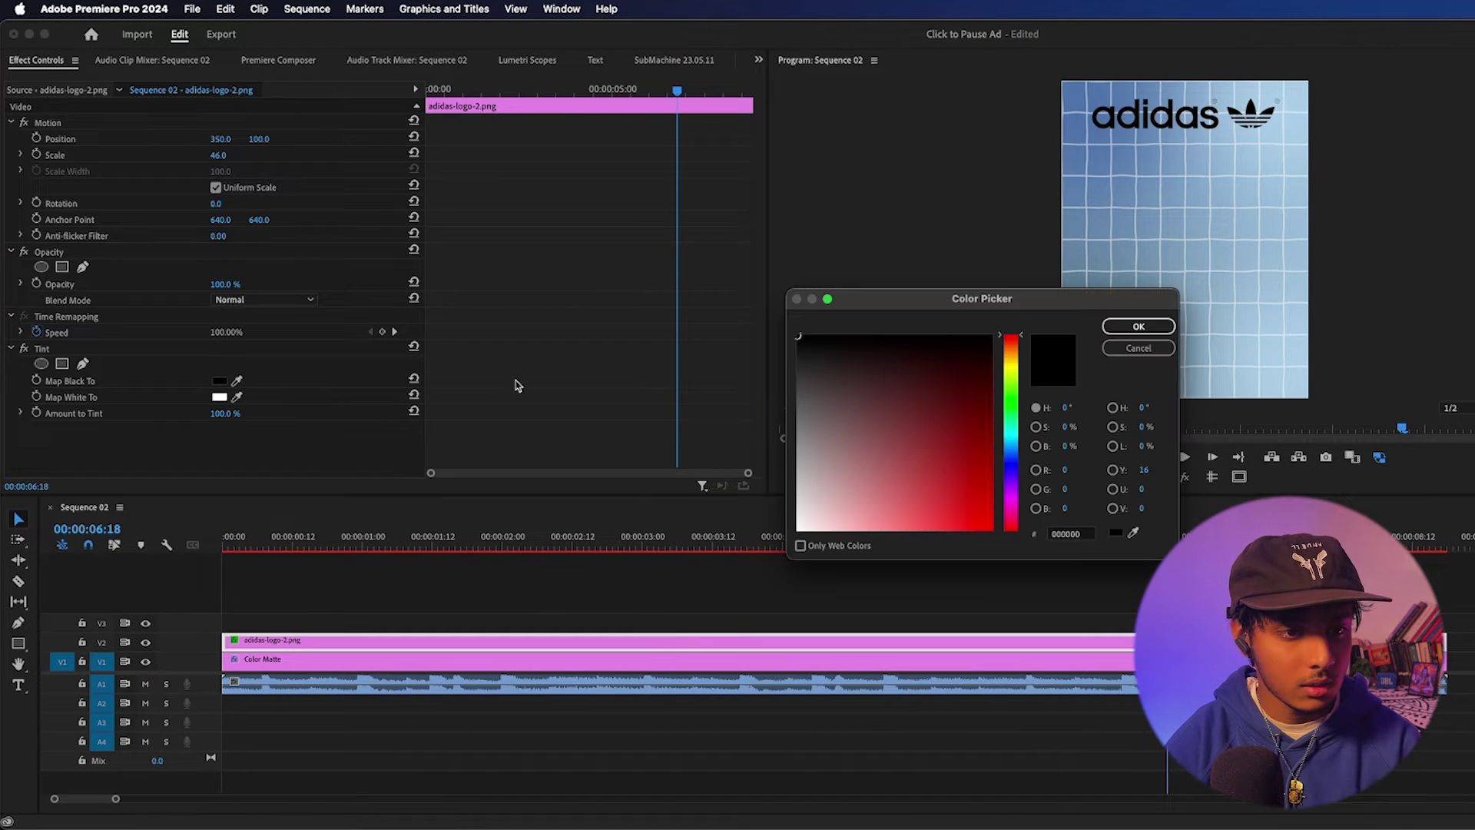
click(799, 528)
click(1138, 325)
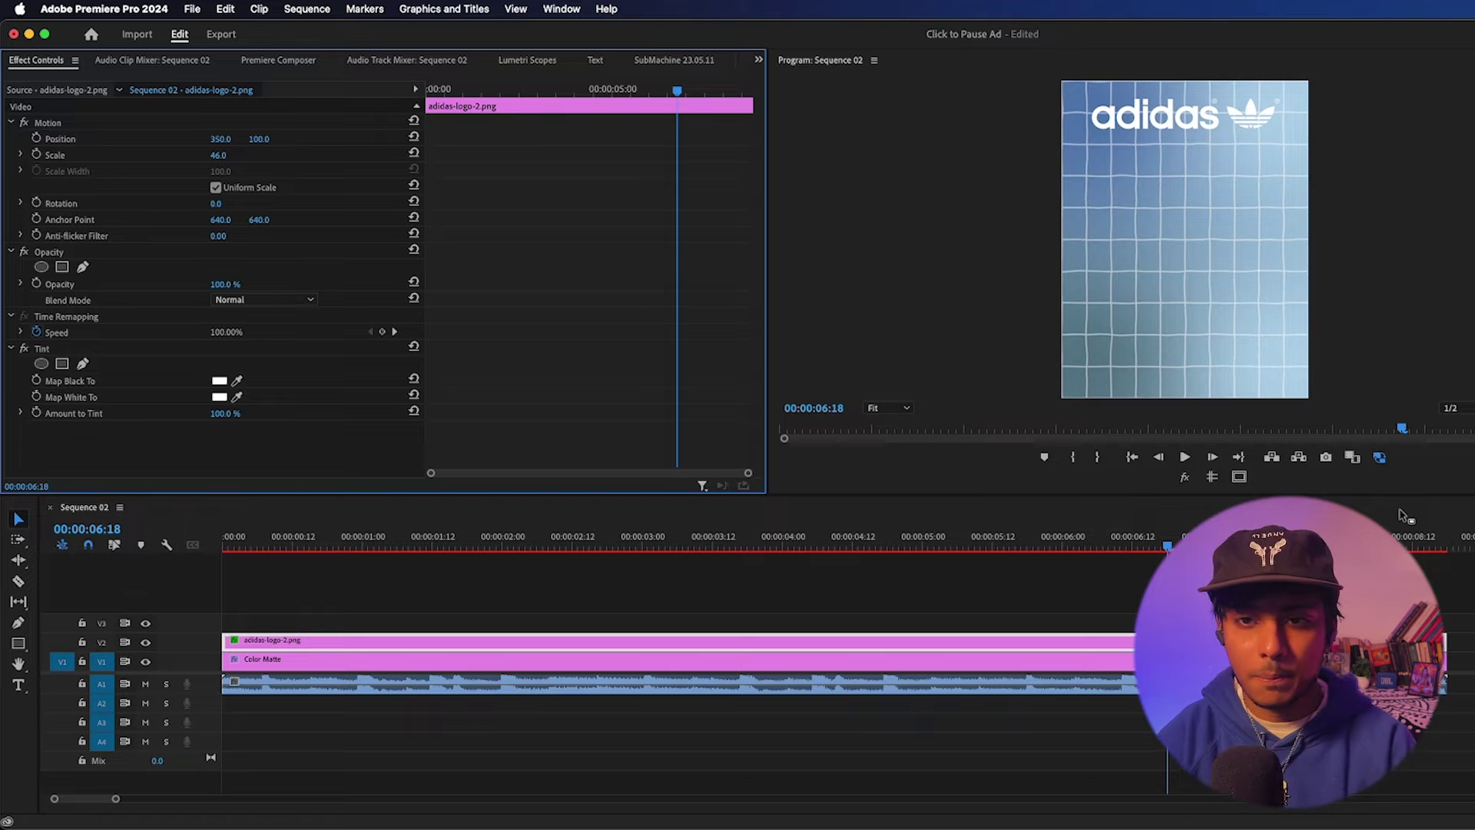
click(555, 544)
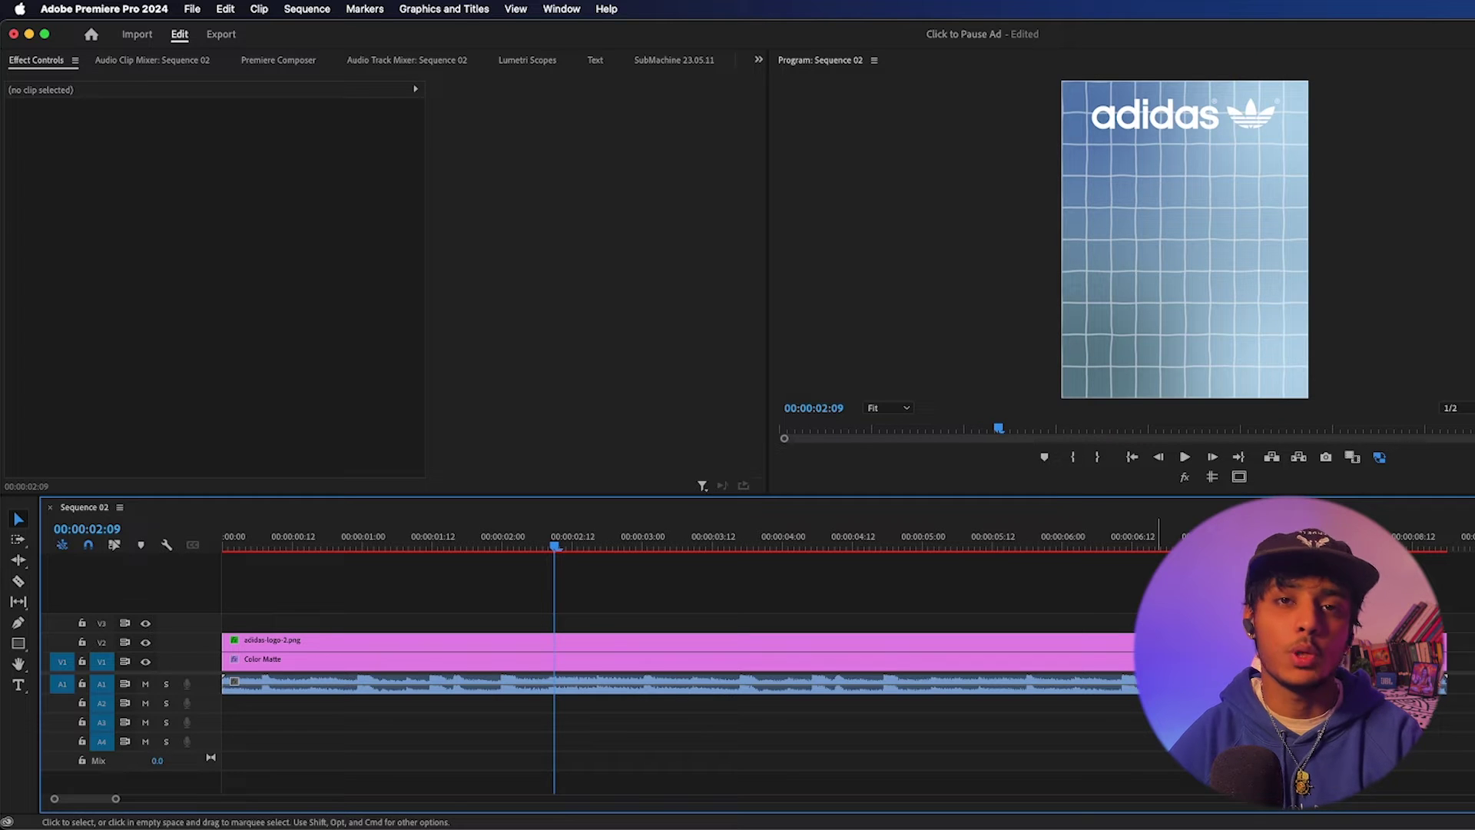
- Add the ARX captions template on V3 reading CLICK TO PAUSE, animated as Typewriter
drag(1474, 402, 298, 618)
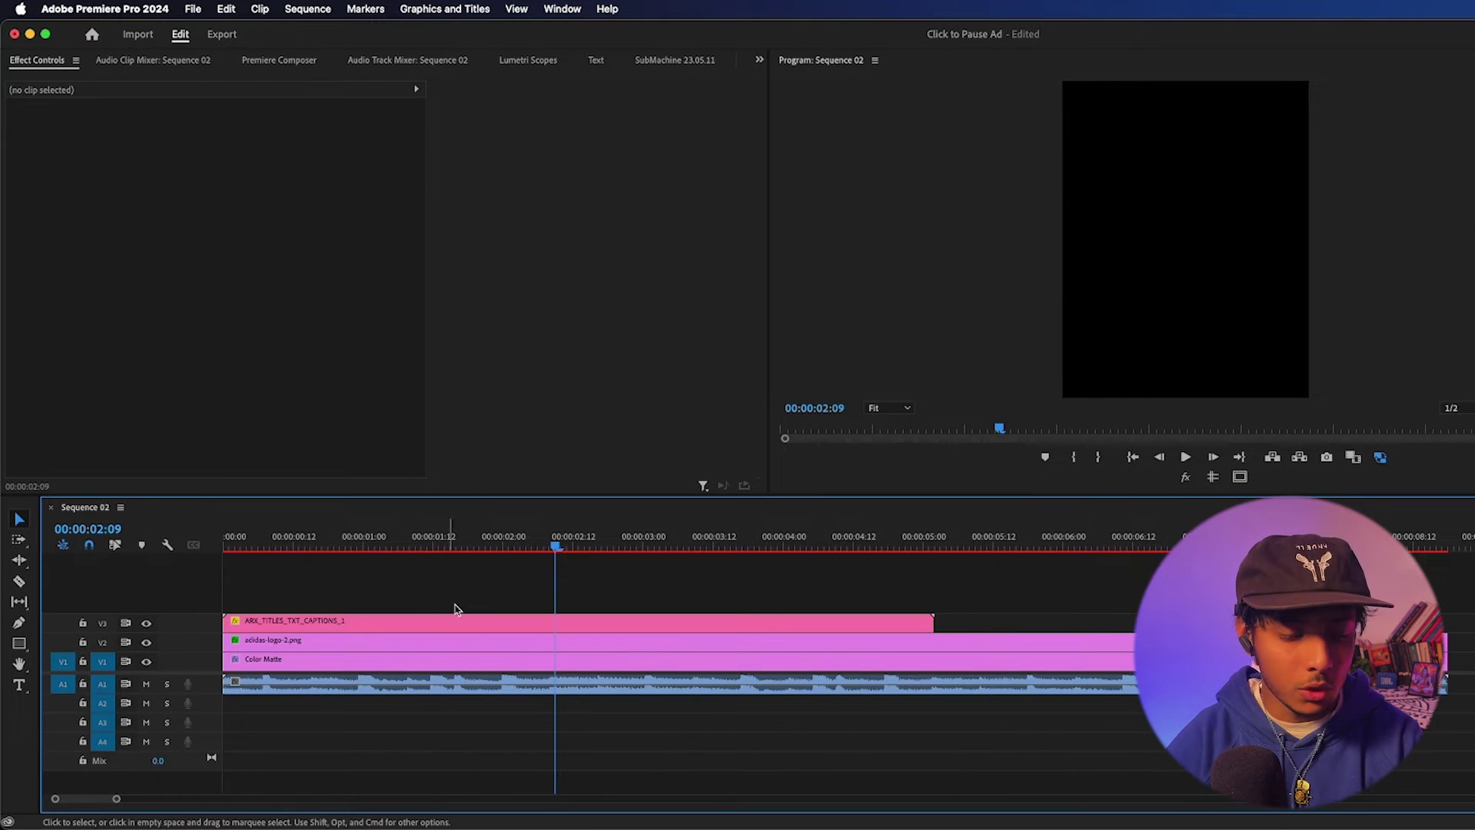
click(549, 622)
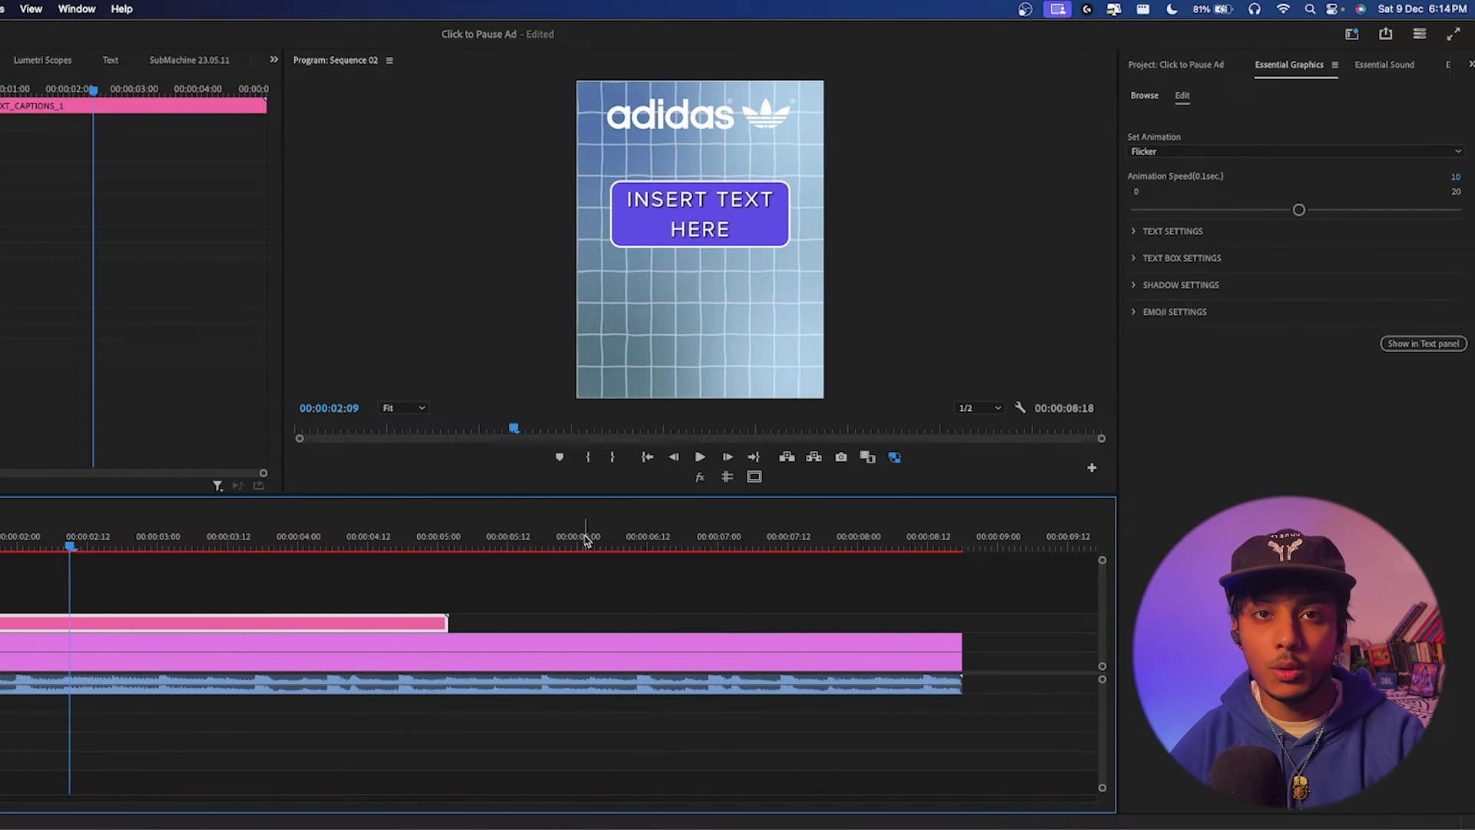
click(1166, 151)
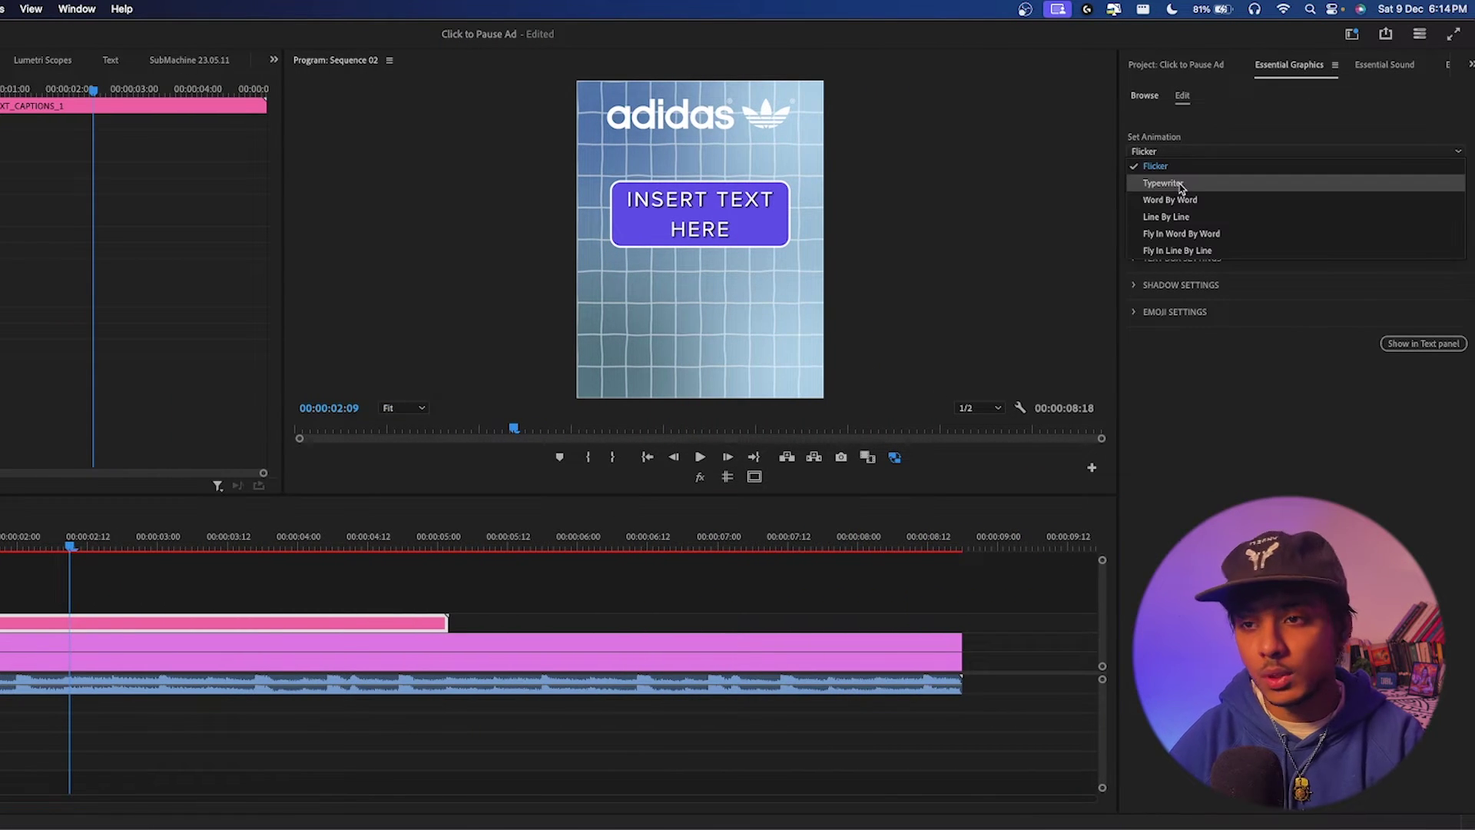
click(1160, 182)
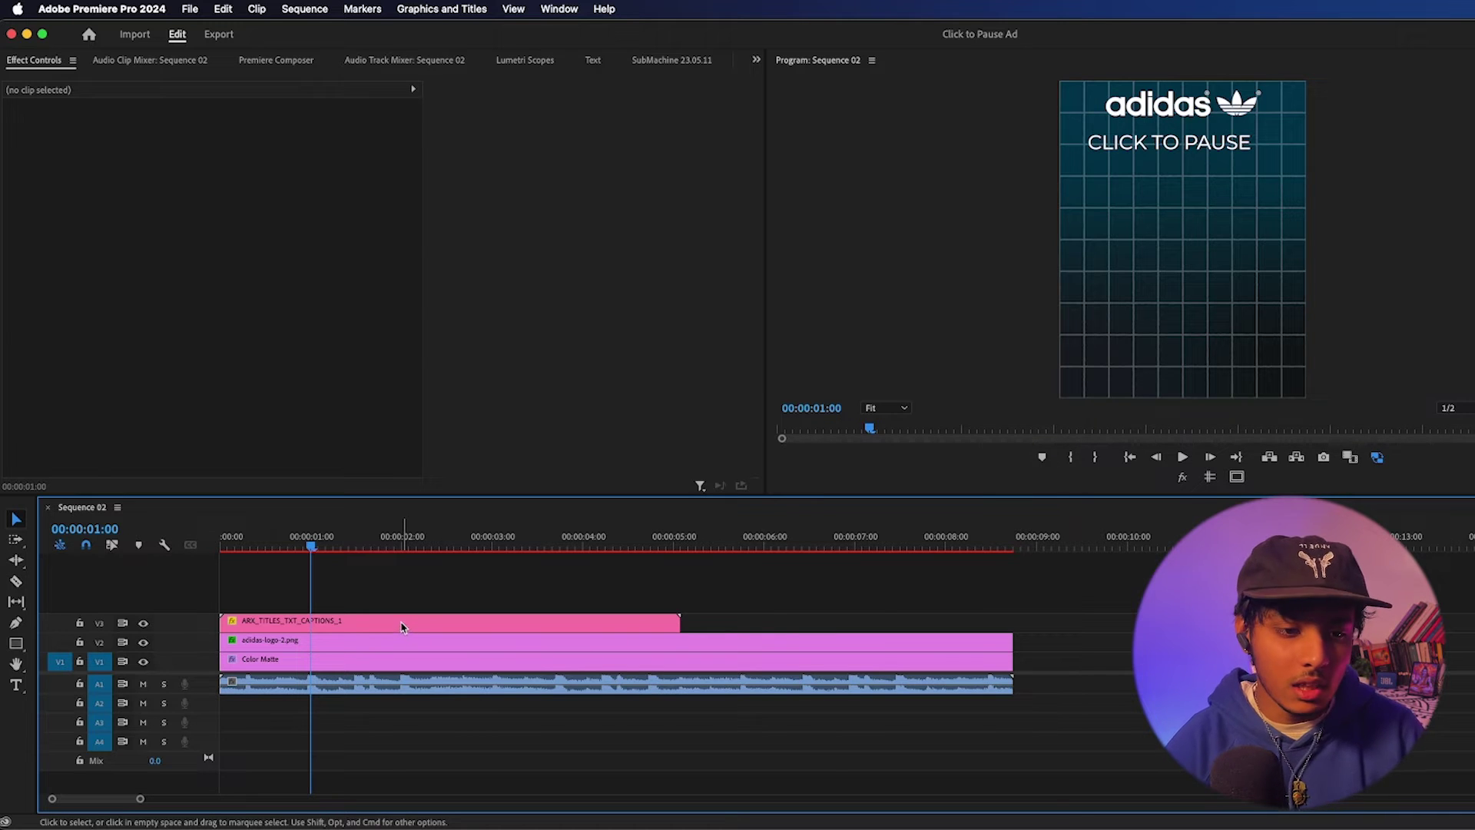
- Duplicate the caption onto V4, move it near the bottom, and centre it at X 540
drag(435, 621, 434, 605)
click(435, 606)
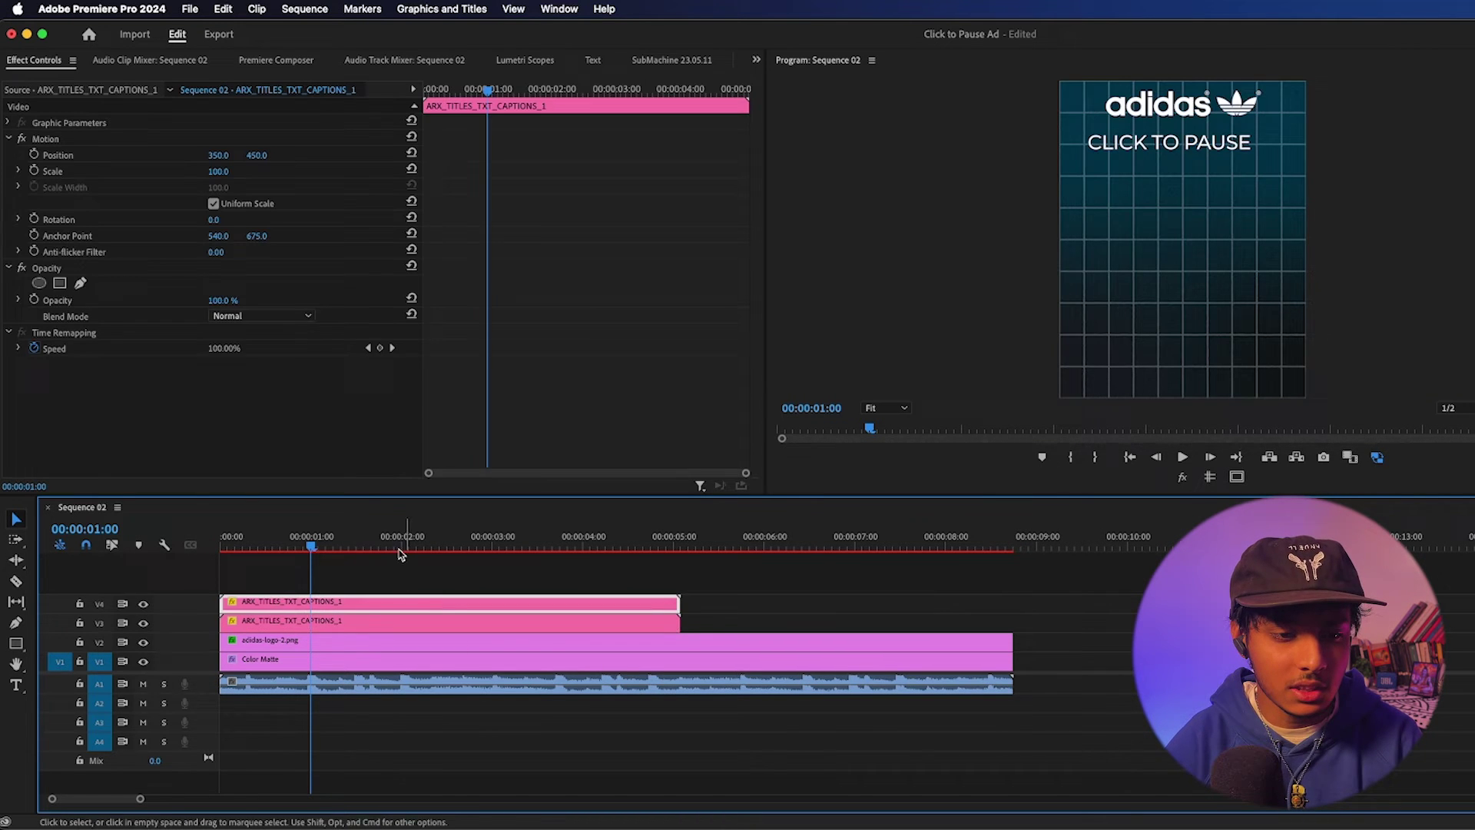
drag(257, 154, 601, 315)
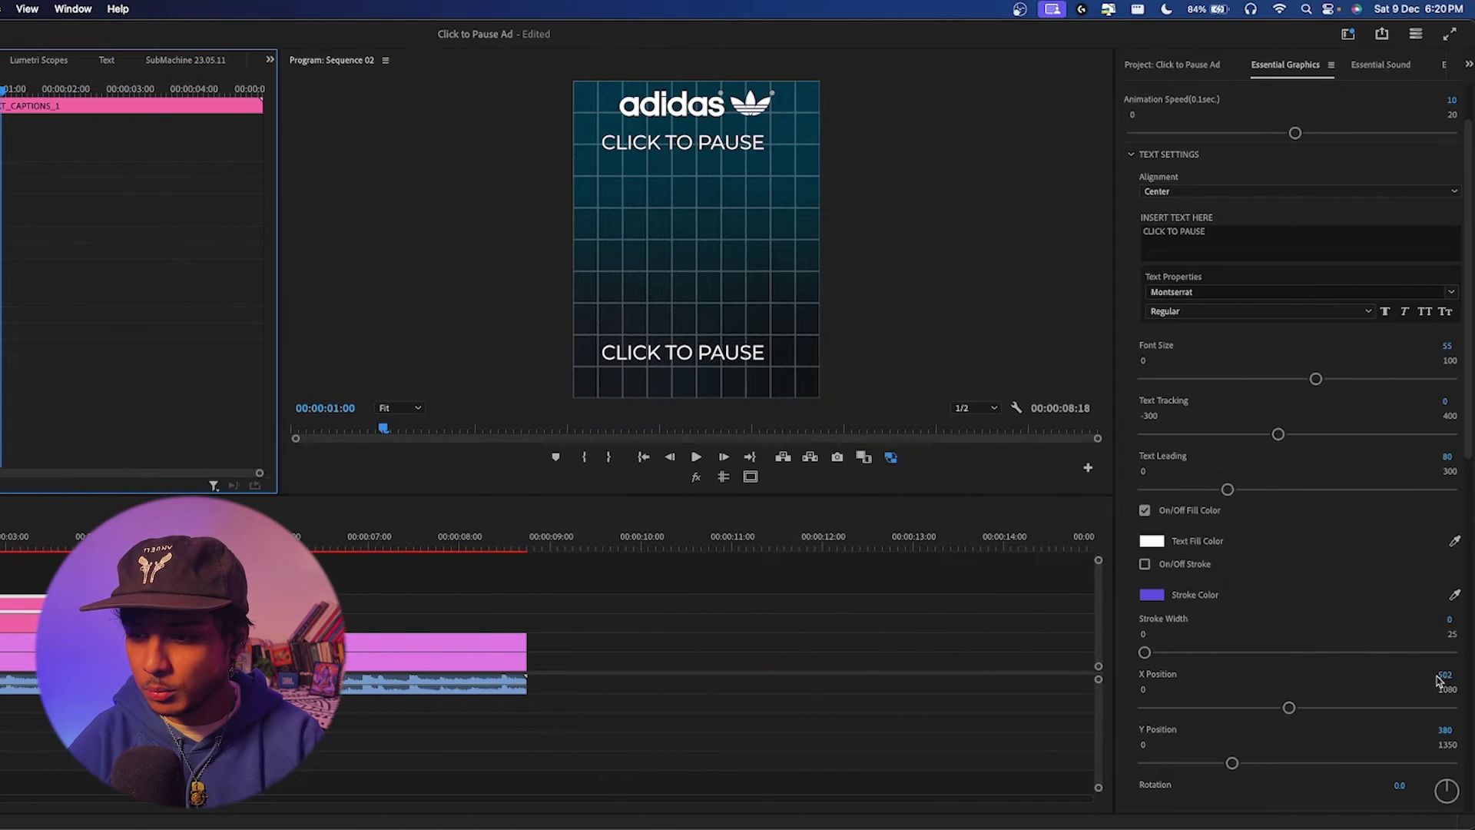
click(1443, 675)
text(640)
key(Return)
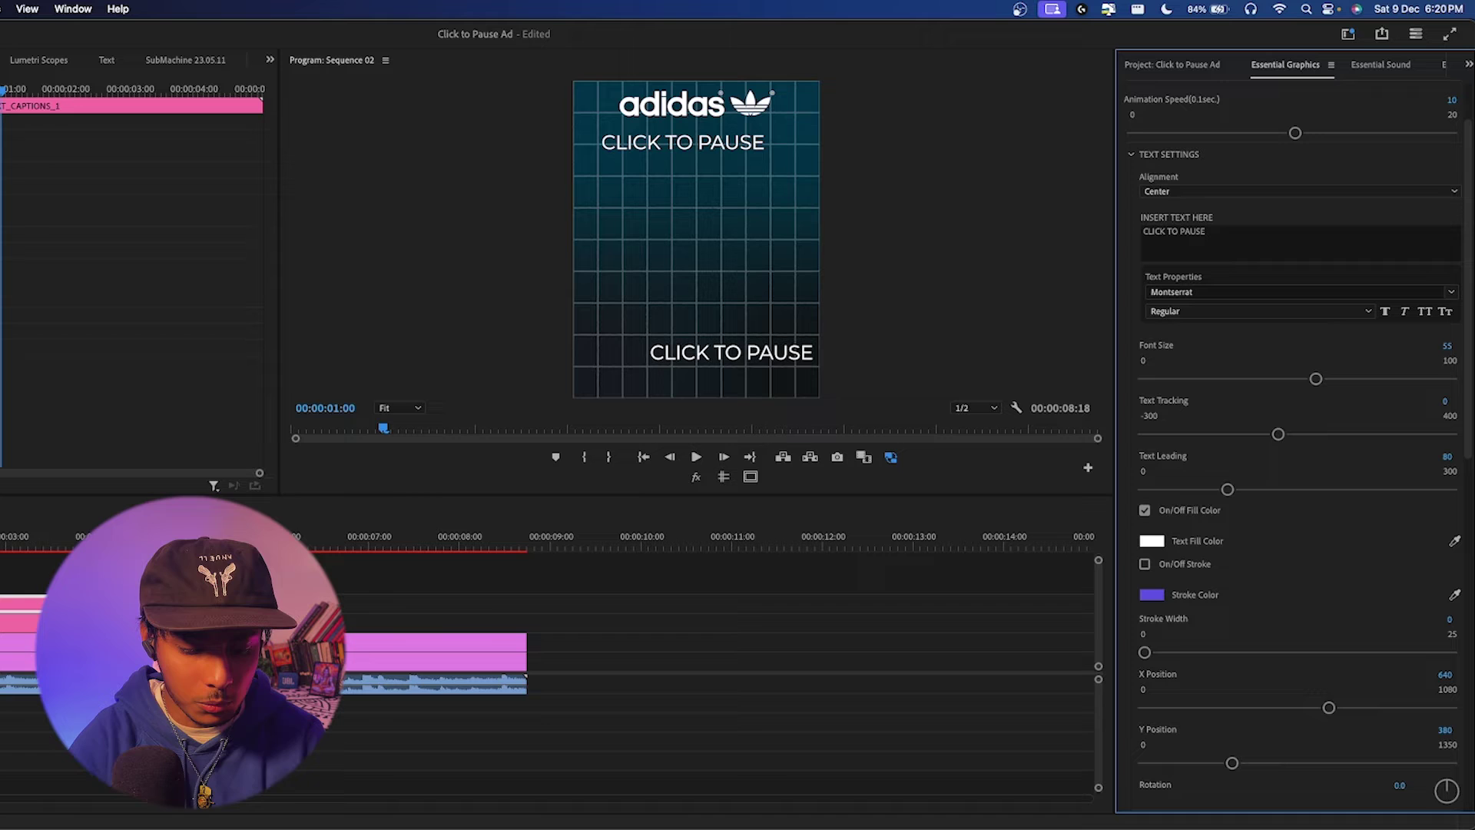
click(1442, 678)
text(540)
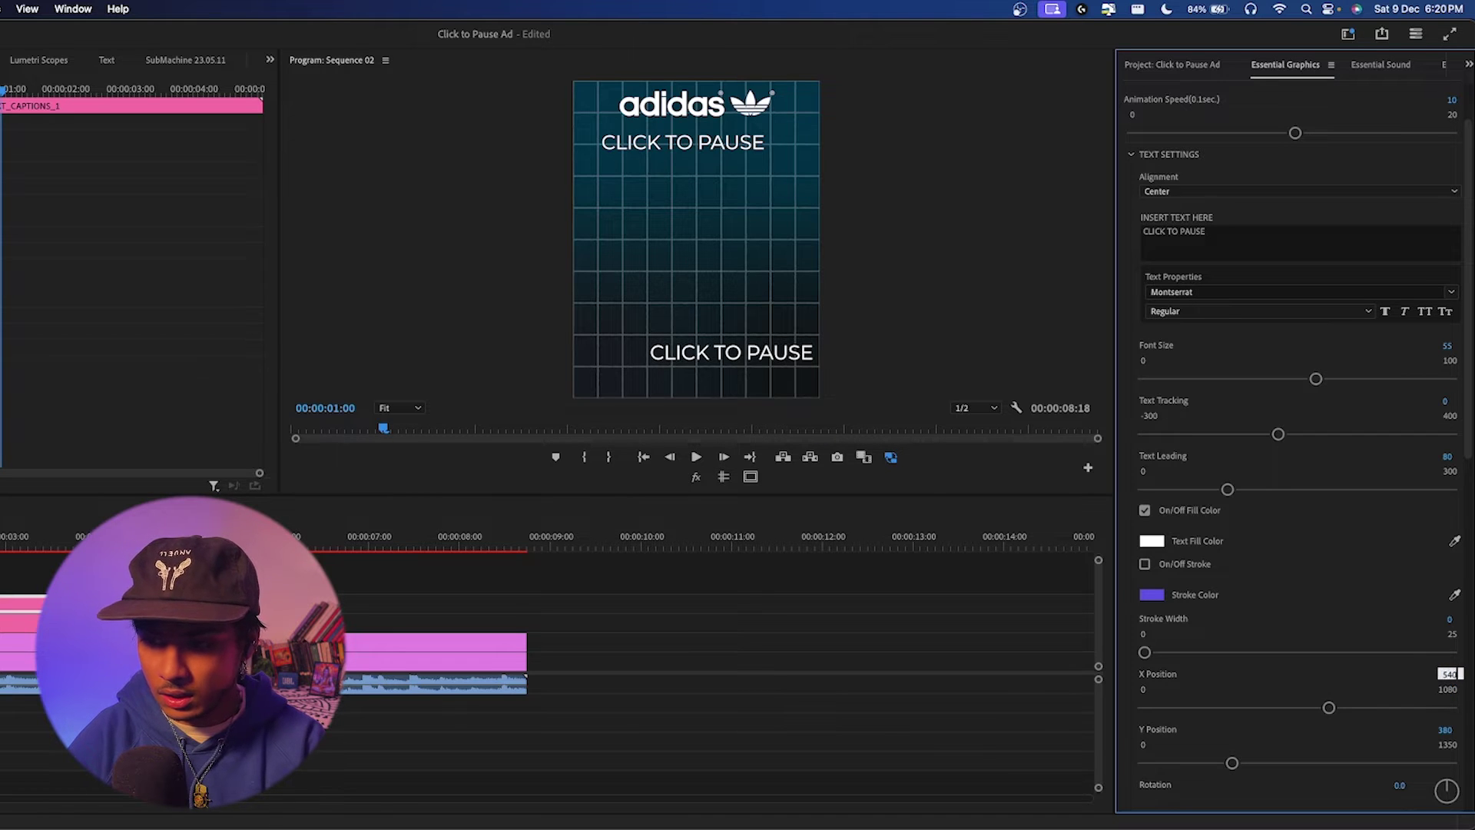
key(Return)
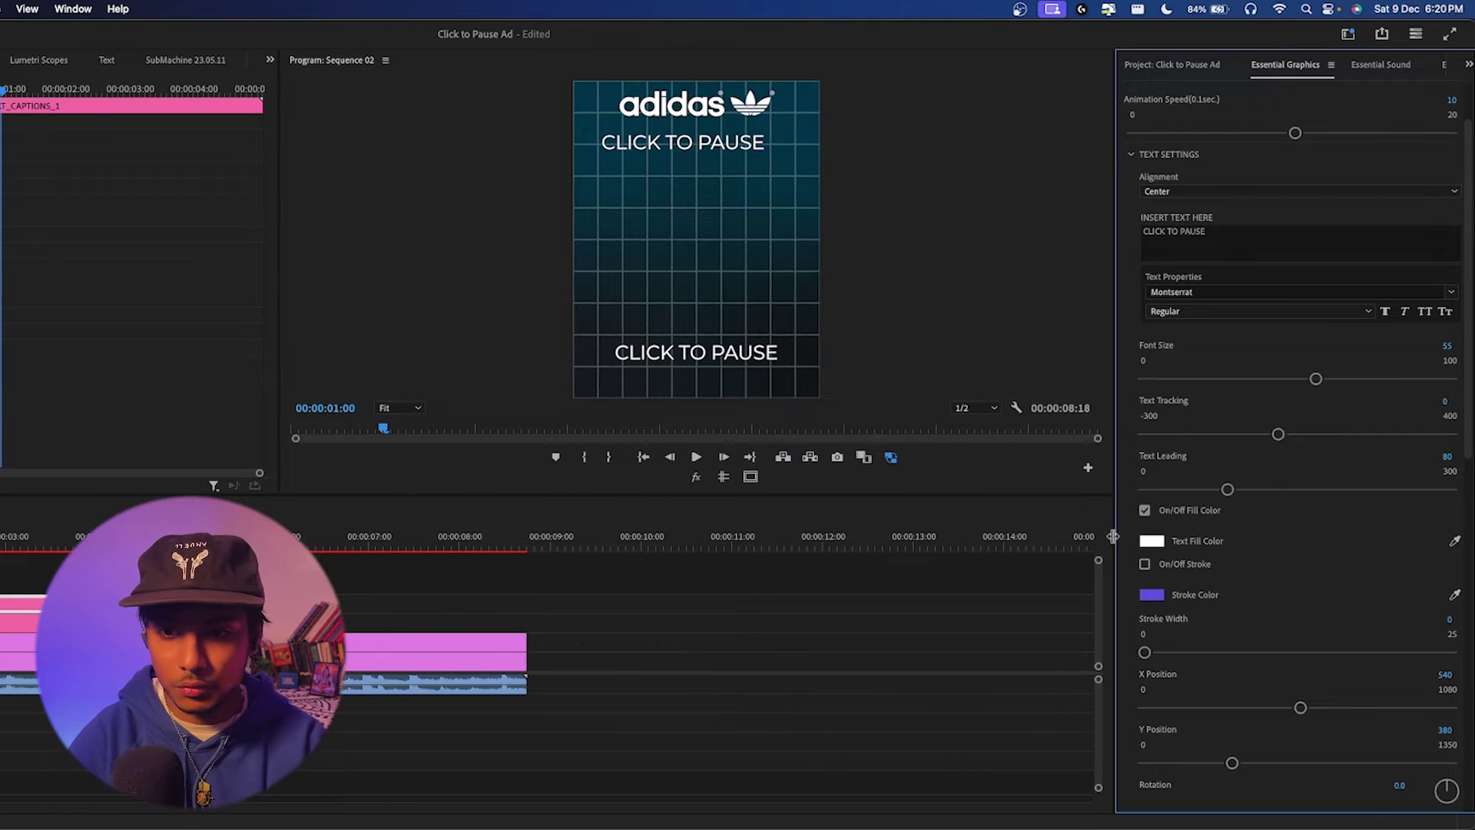
- Change the lower caption's text to GET 30% OFF with Word By Word animation
click(1224, 241)
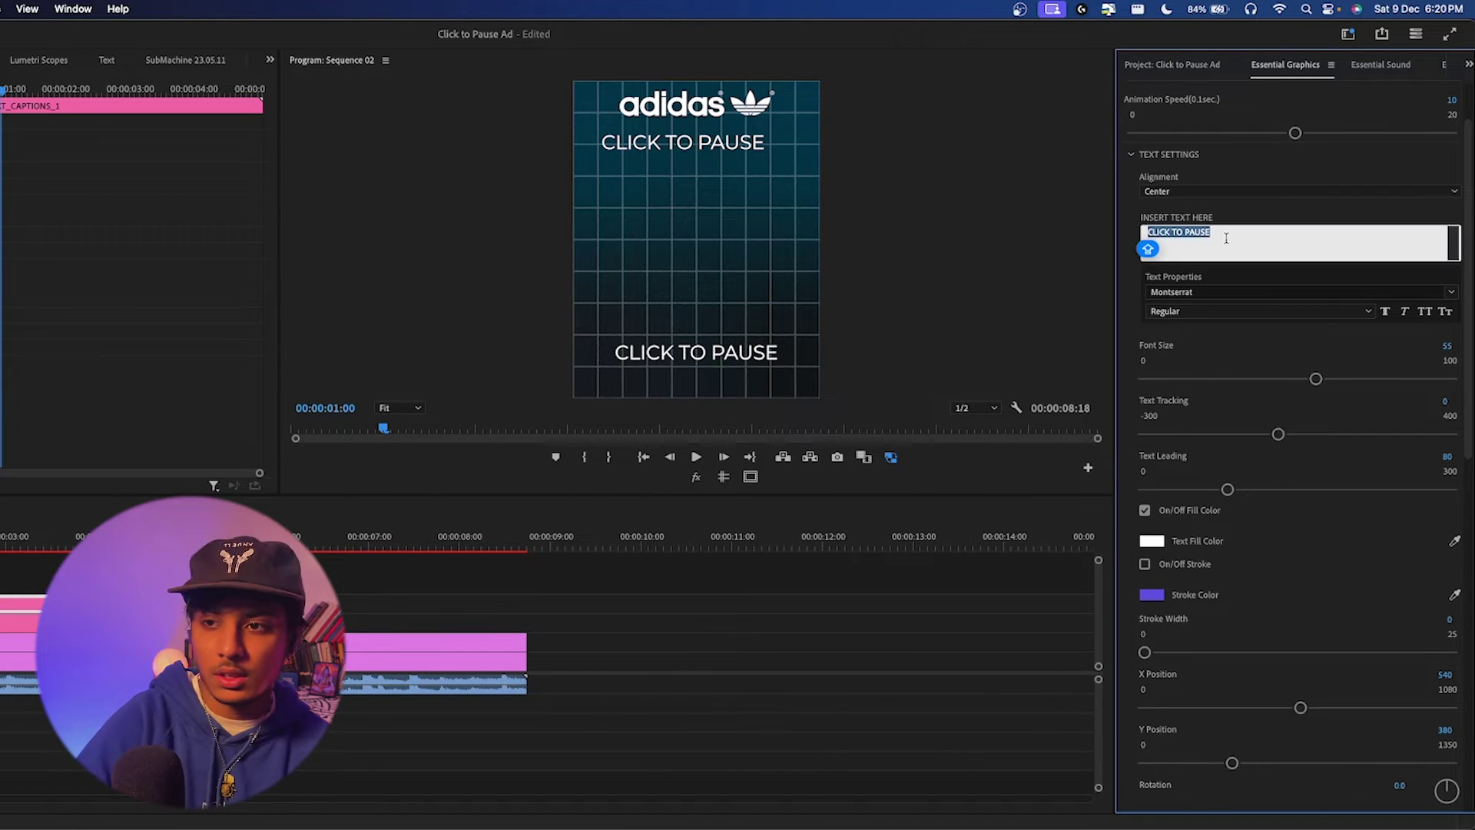
text(GET 30% OFF)
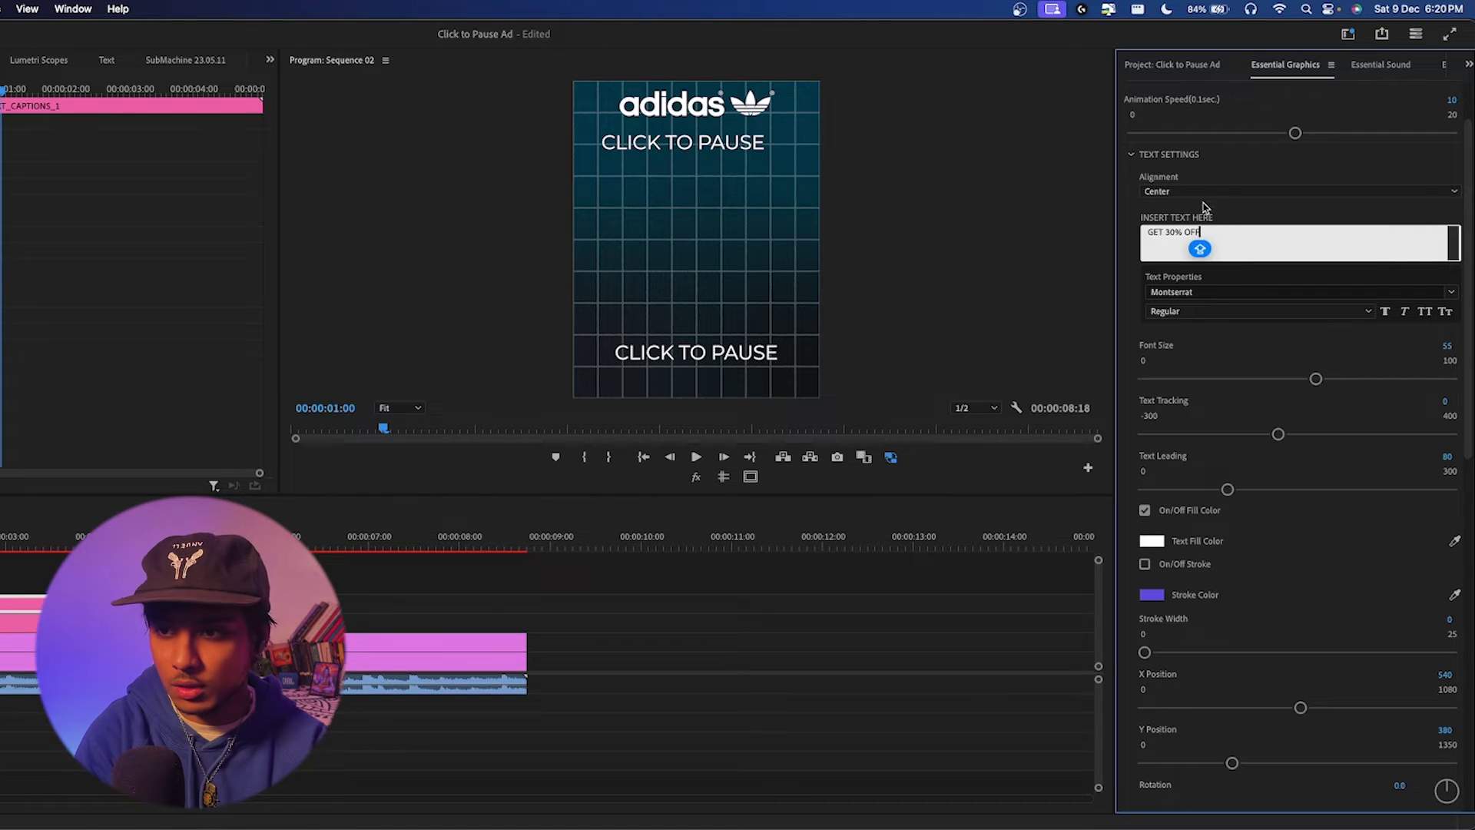
scroll(1204, 208, up, 3)
click(1196, 155)
click(1203, 206)
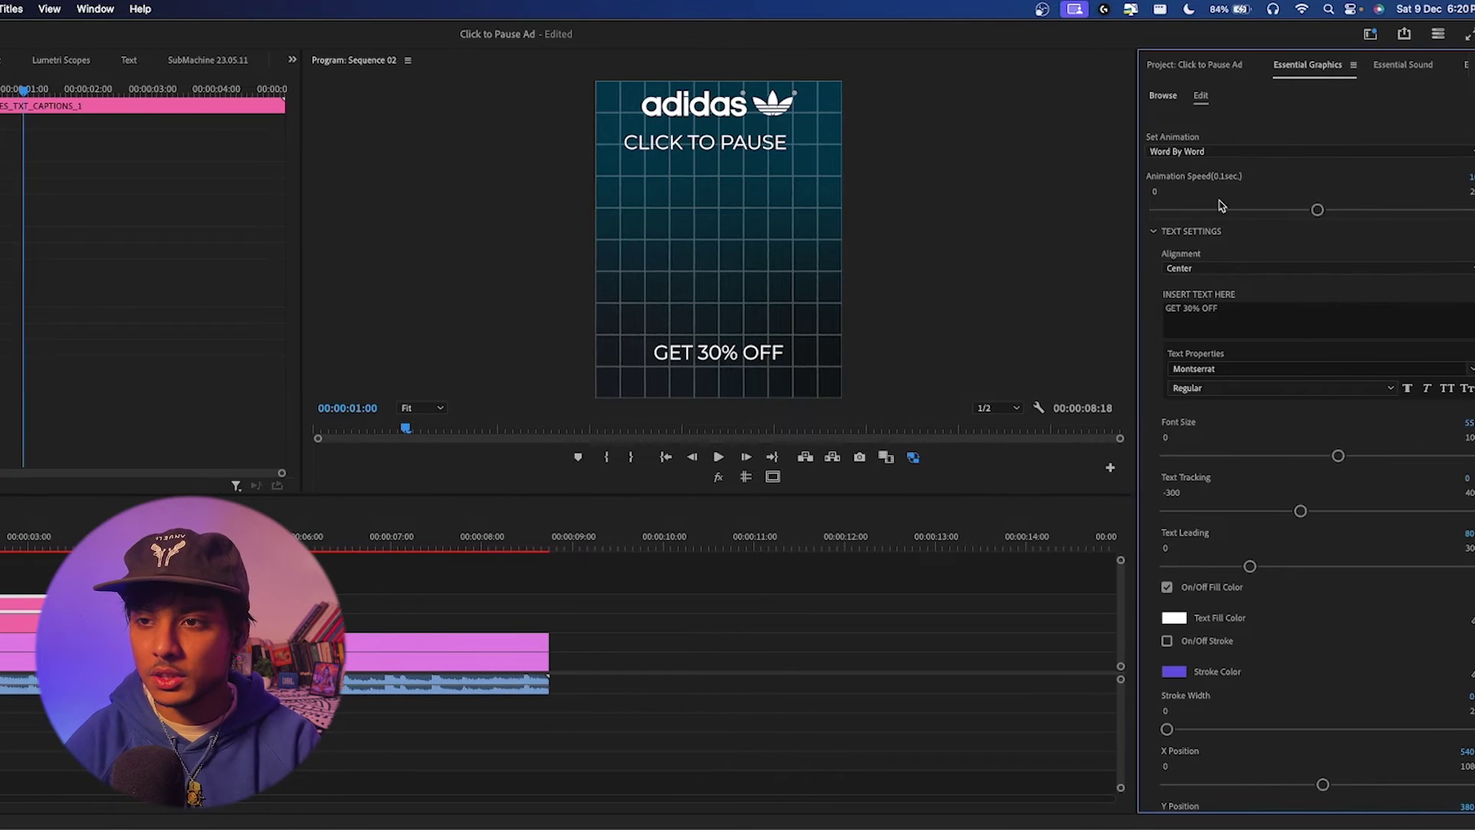
drag(369, 614, 374, 582)
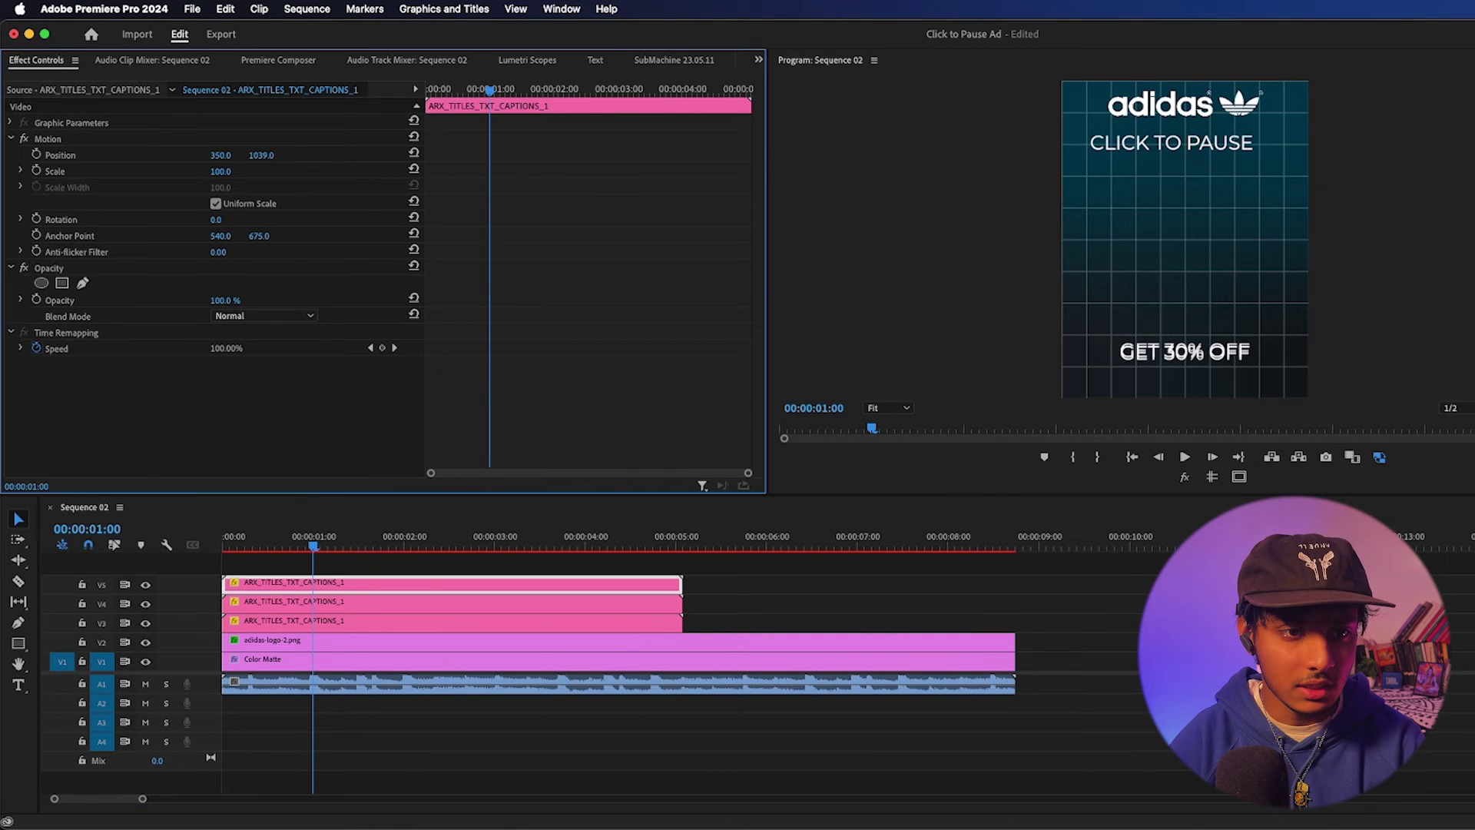
- Move the copied caption below GET 30% OFF and make it ENDS TODAY! at font size 40
drag(261, 154, 292, 154)
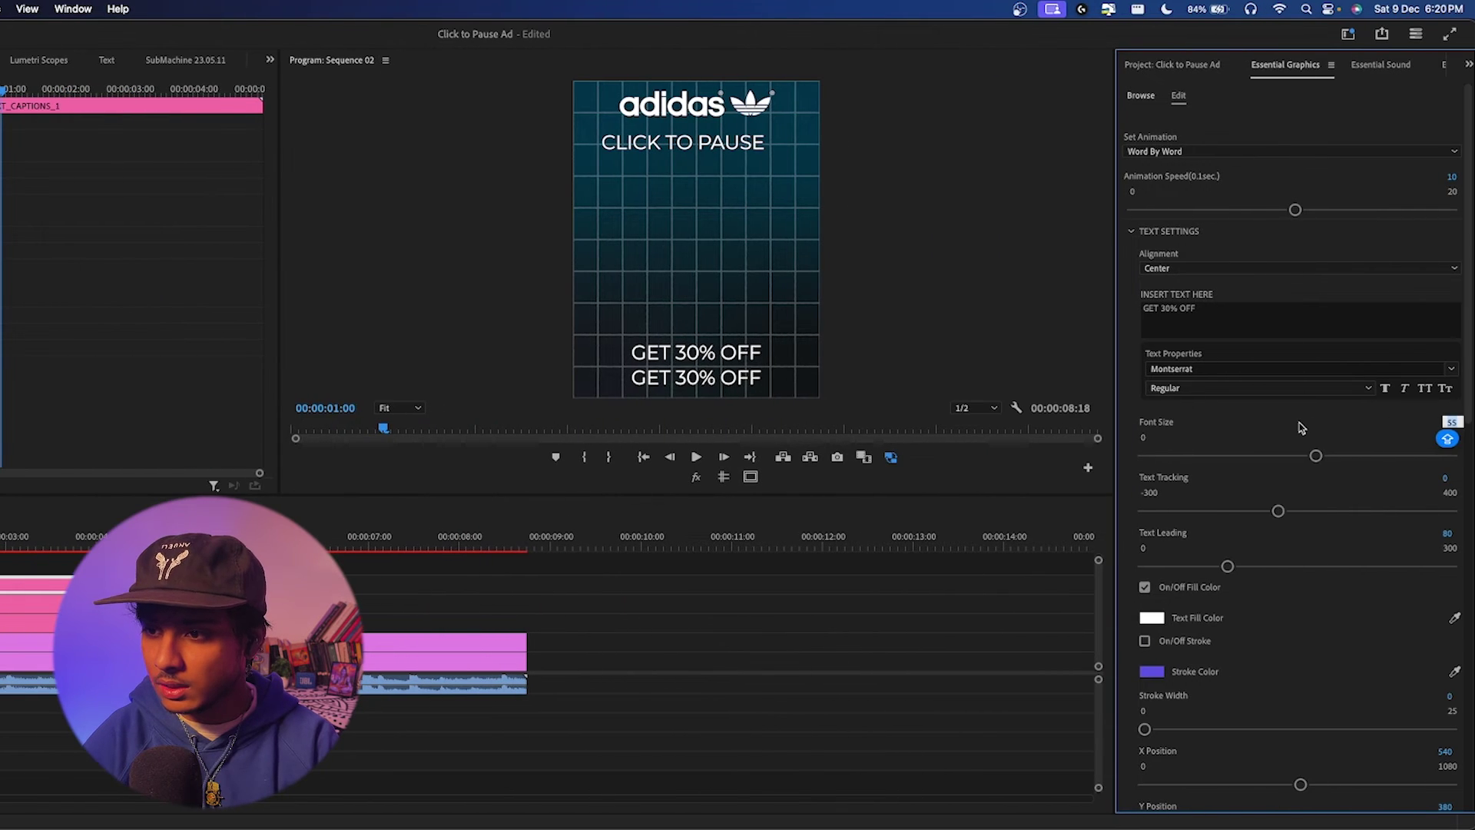
text(40)
key(Return)
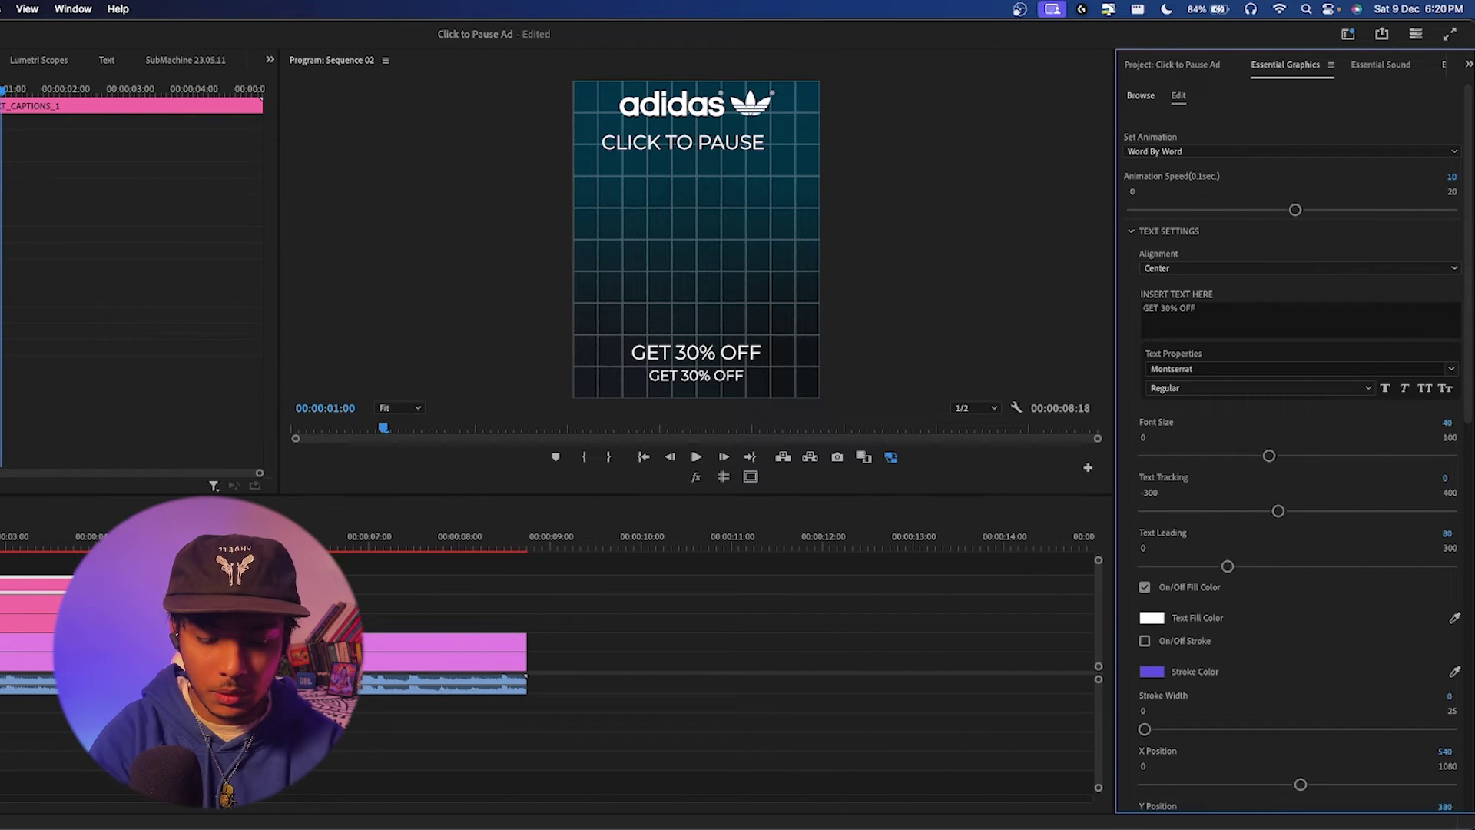
click(1205, 322)
text(ENDS TODA)
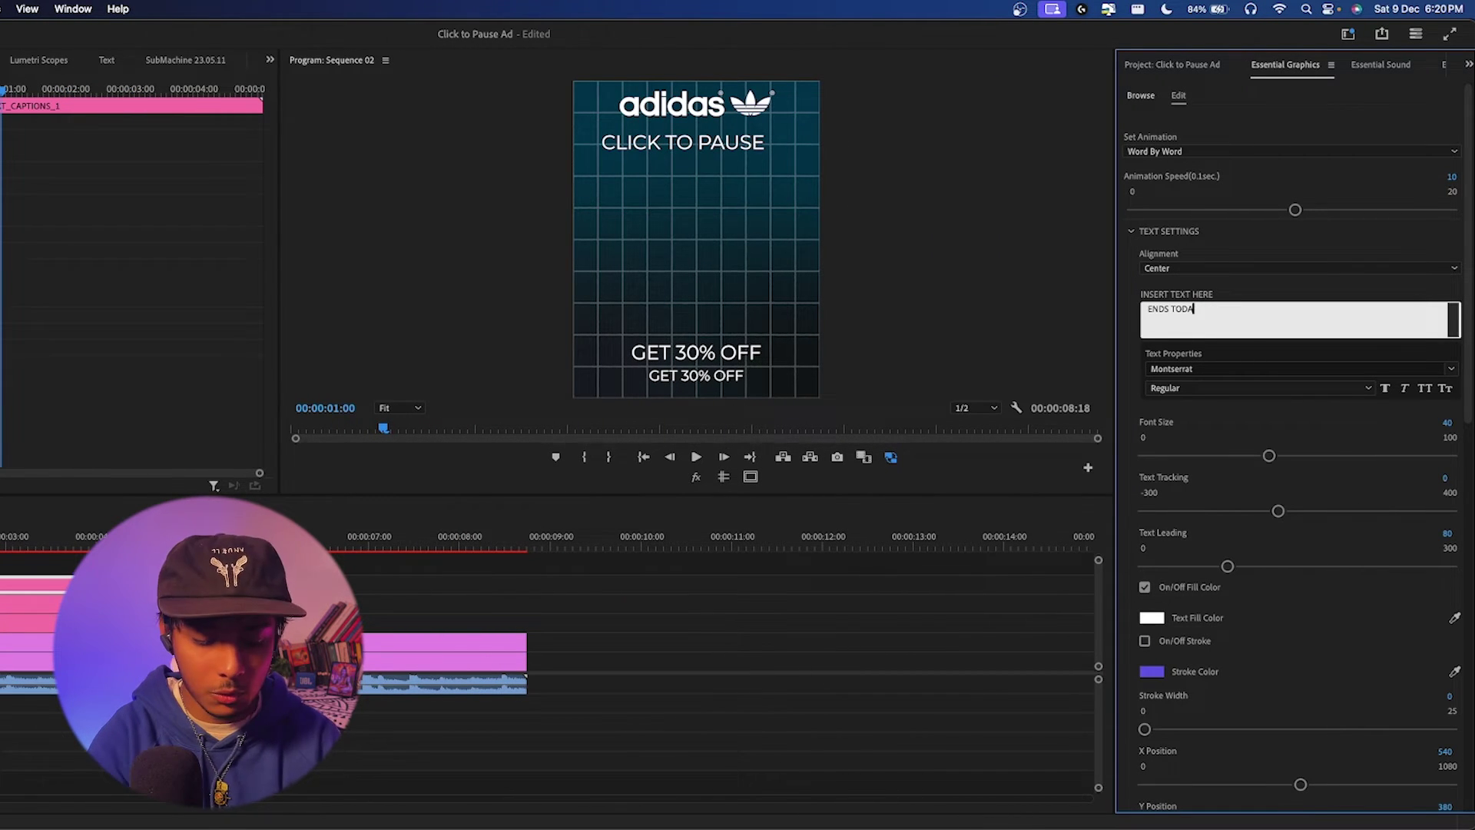
text(Y!)
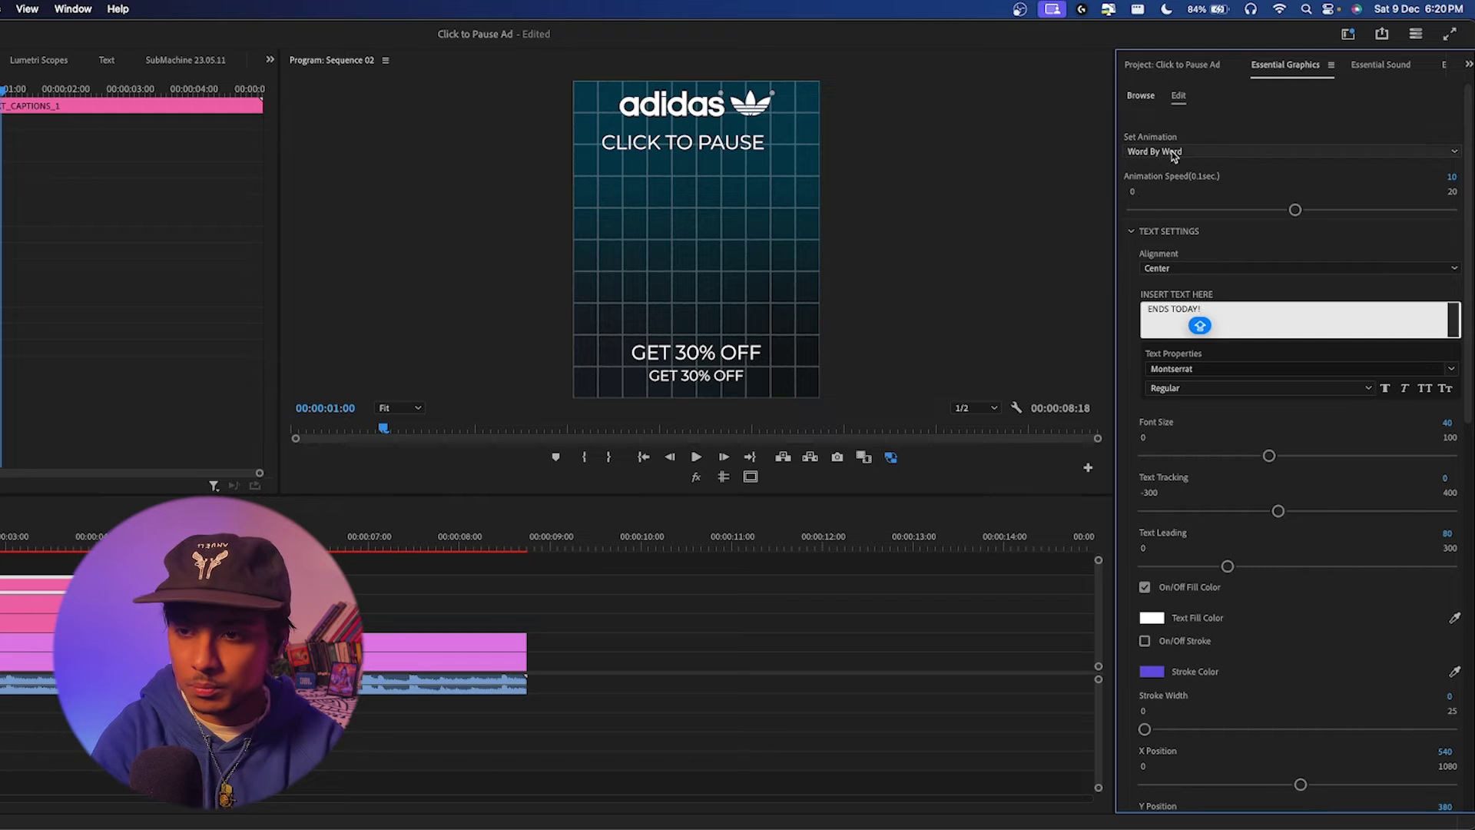
- Set the ENDS TODAY! caption to Line By Line animation and play the sequence to preview
click(1164, 152)
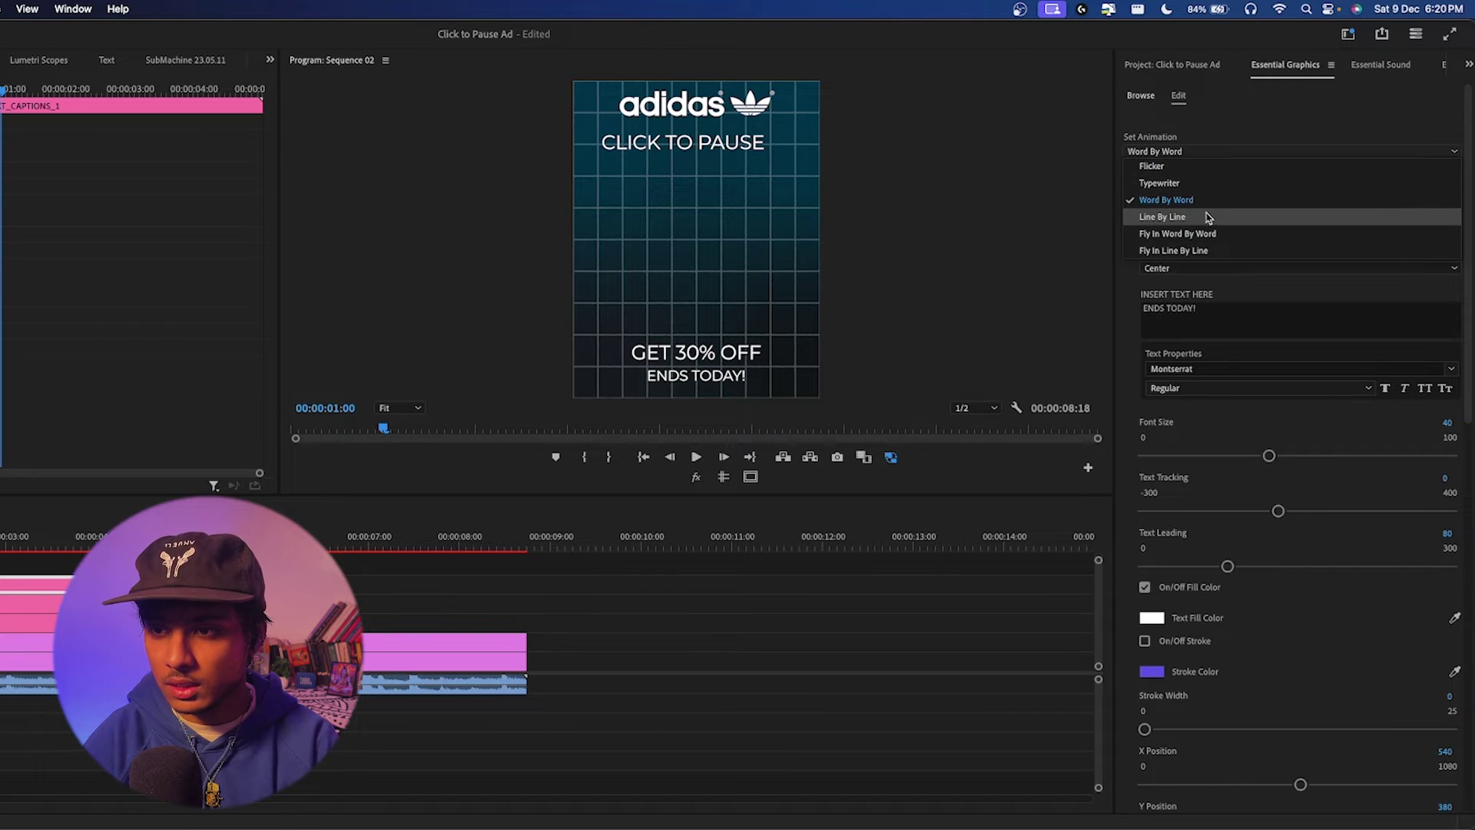
click(1190, 217)
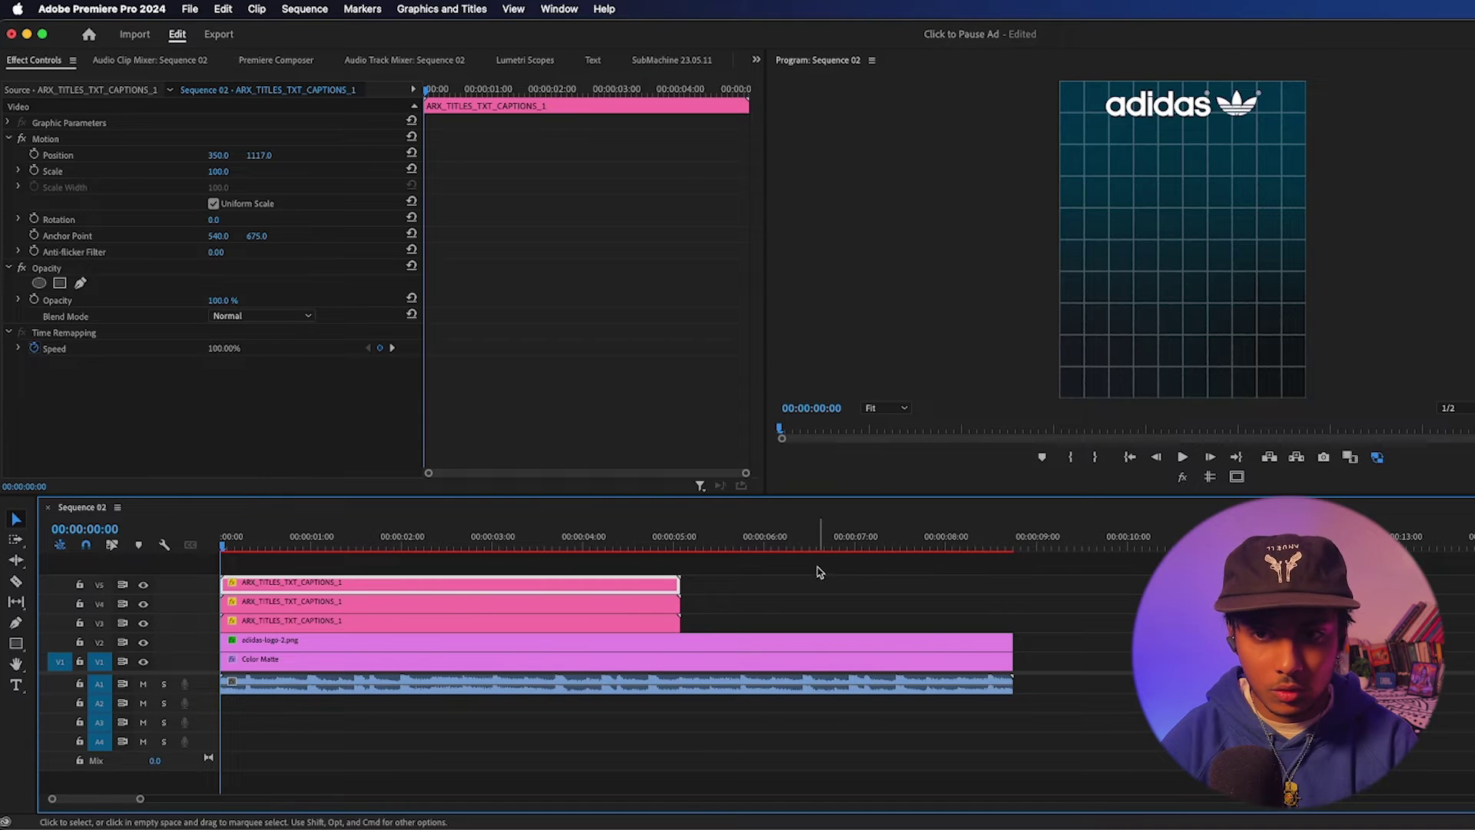
click(819, 590)
key(space)
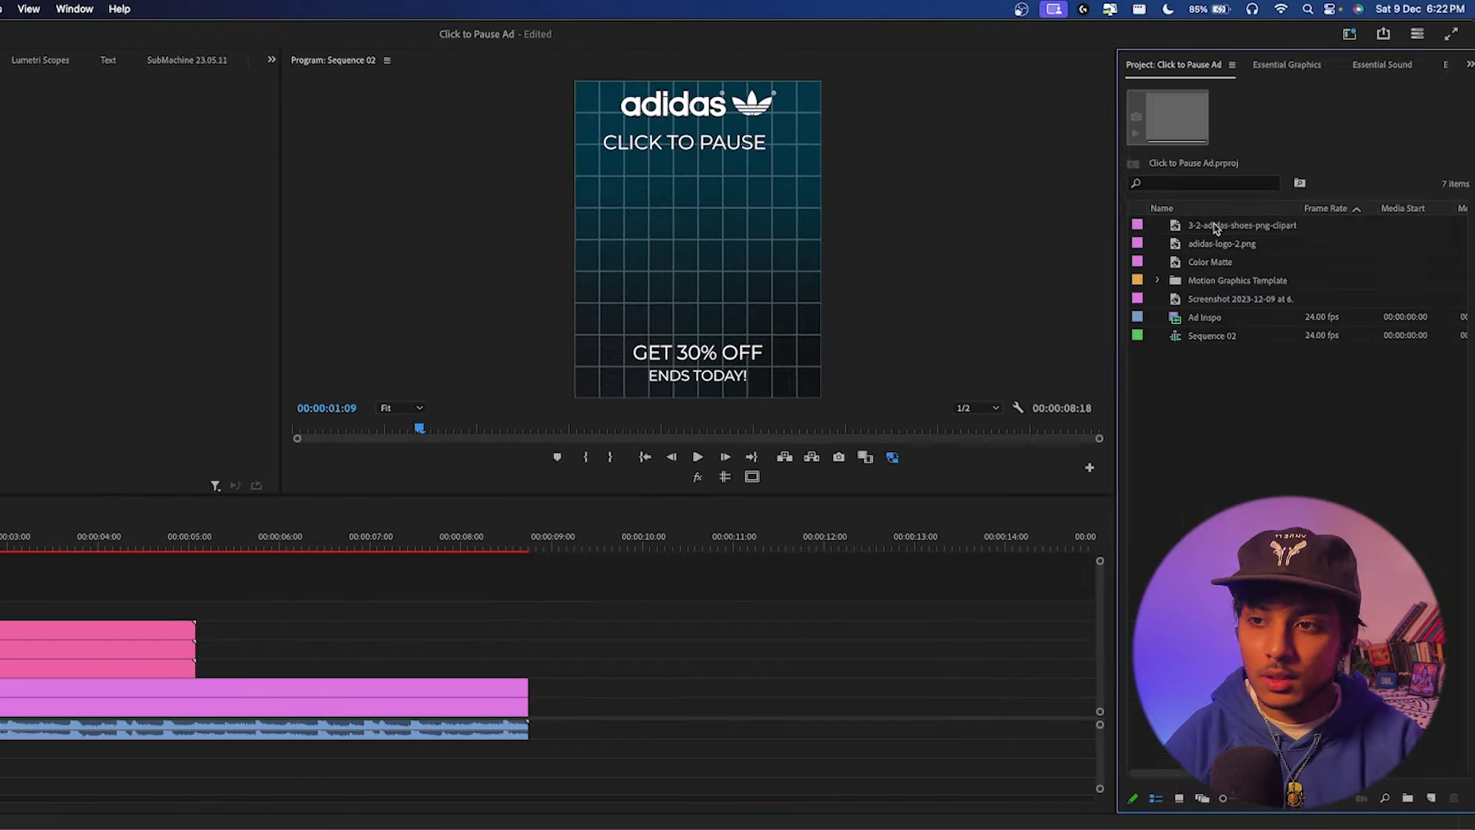
- Add the adidas shoe image to the top track and extend it to the sequence end
drag(1201, 231, 0, 609)
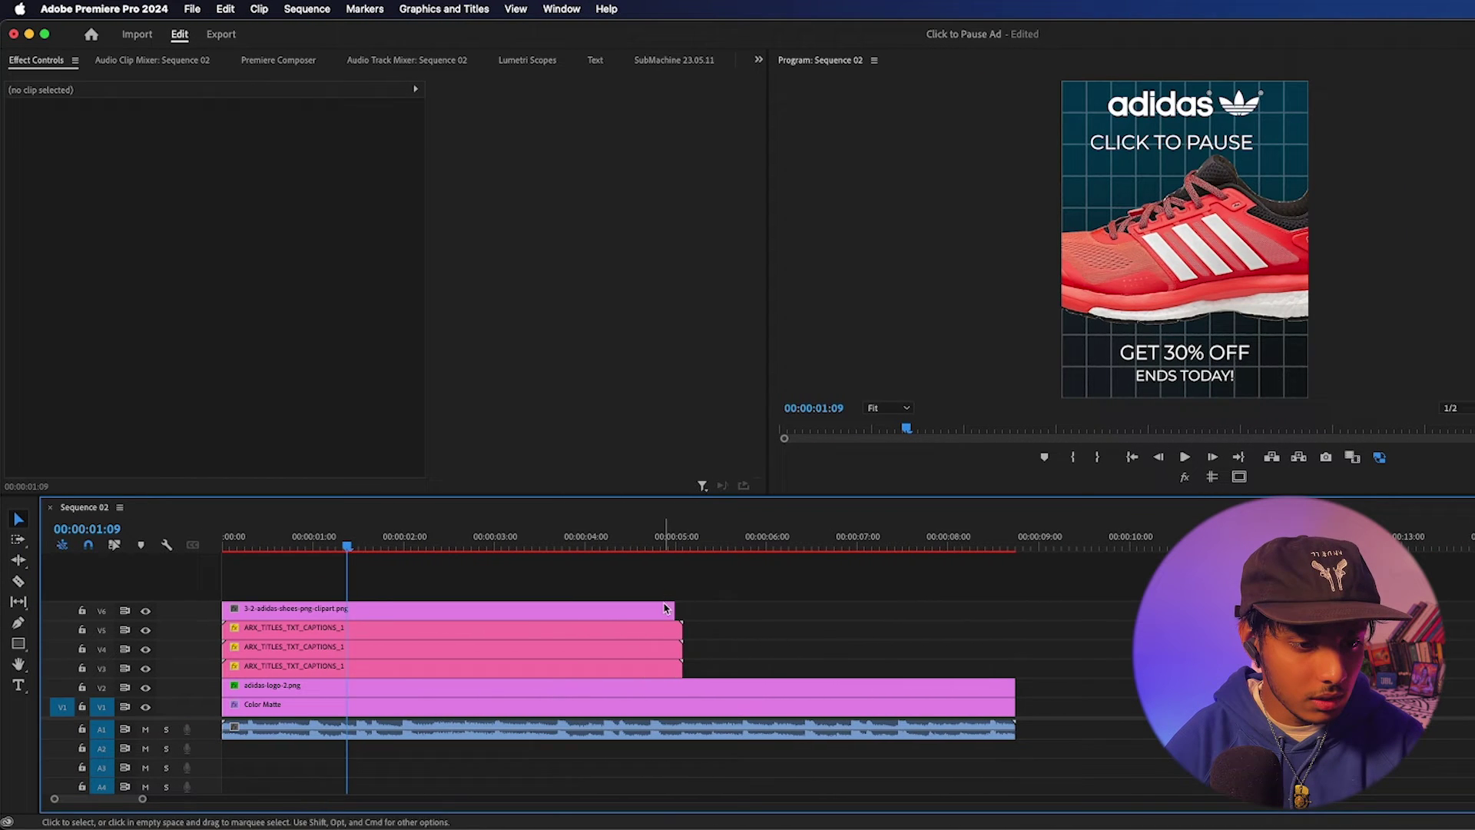
drag(288, 609, 523, 609)
drag(908, 609, 1014, 609)
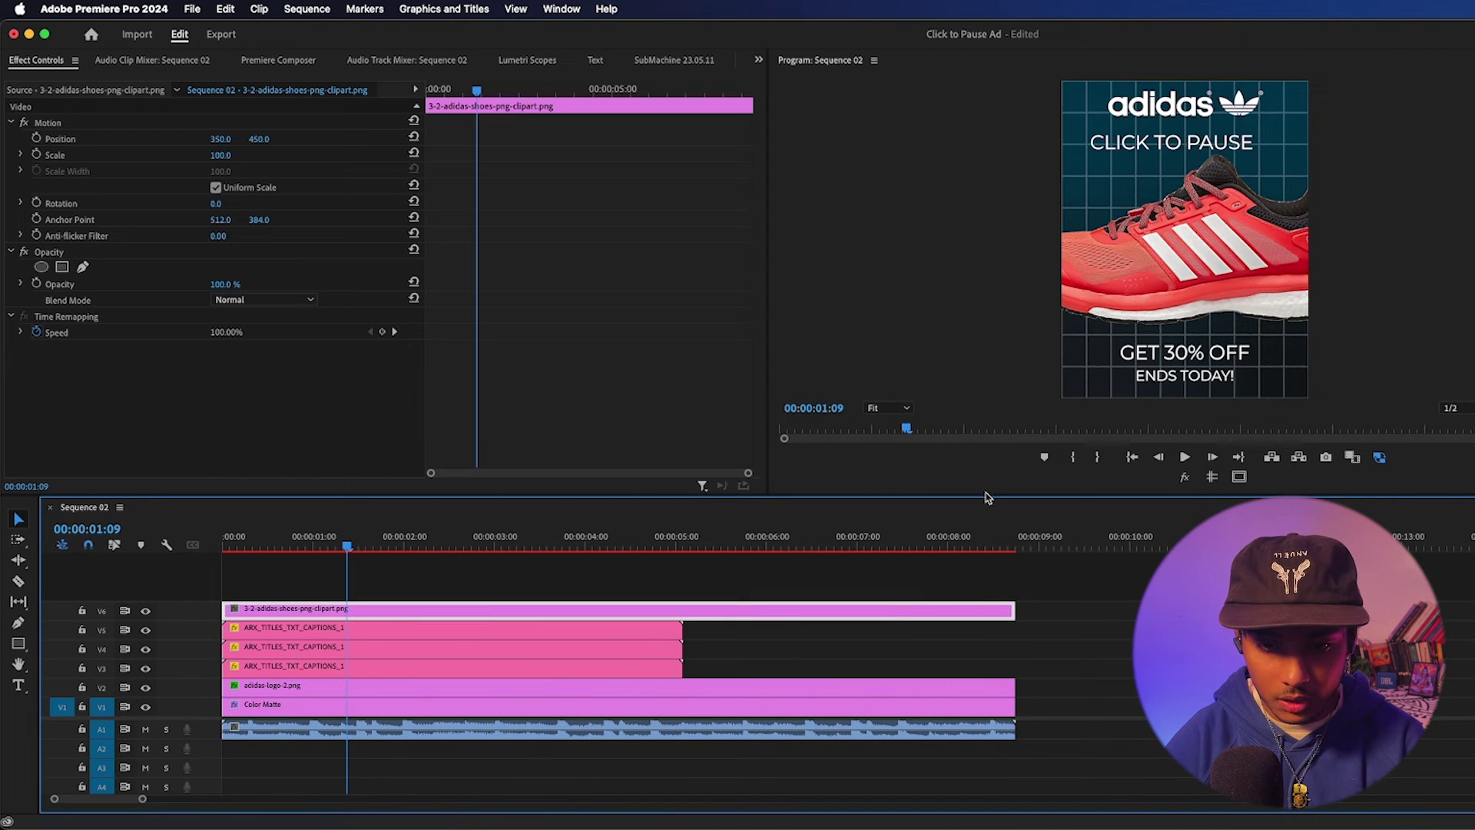
- Scale the shoe image down to 55 in Effect Controls
click(246, 159)
text(70)
key(Return)
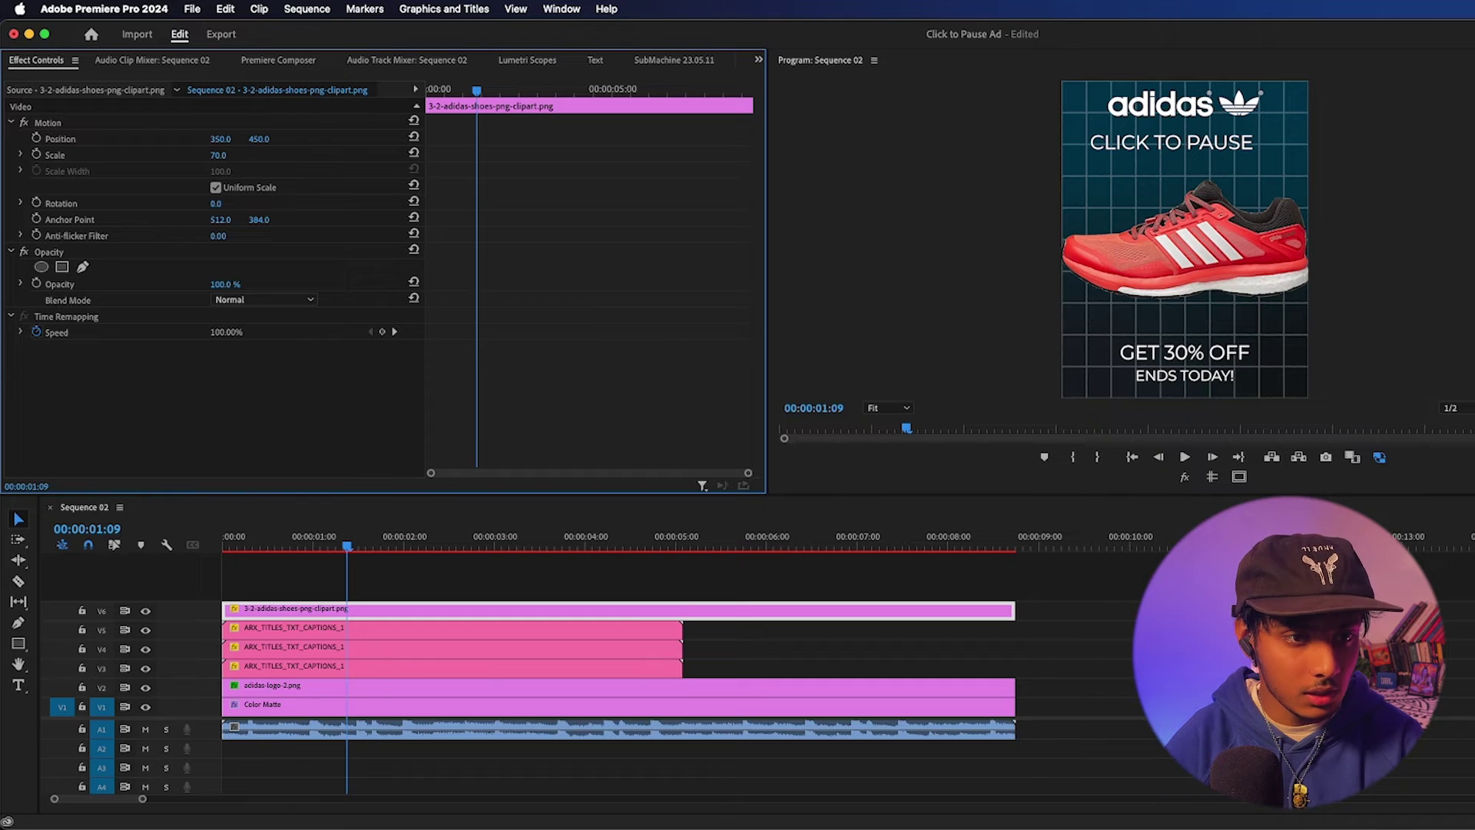
click(232, 153)
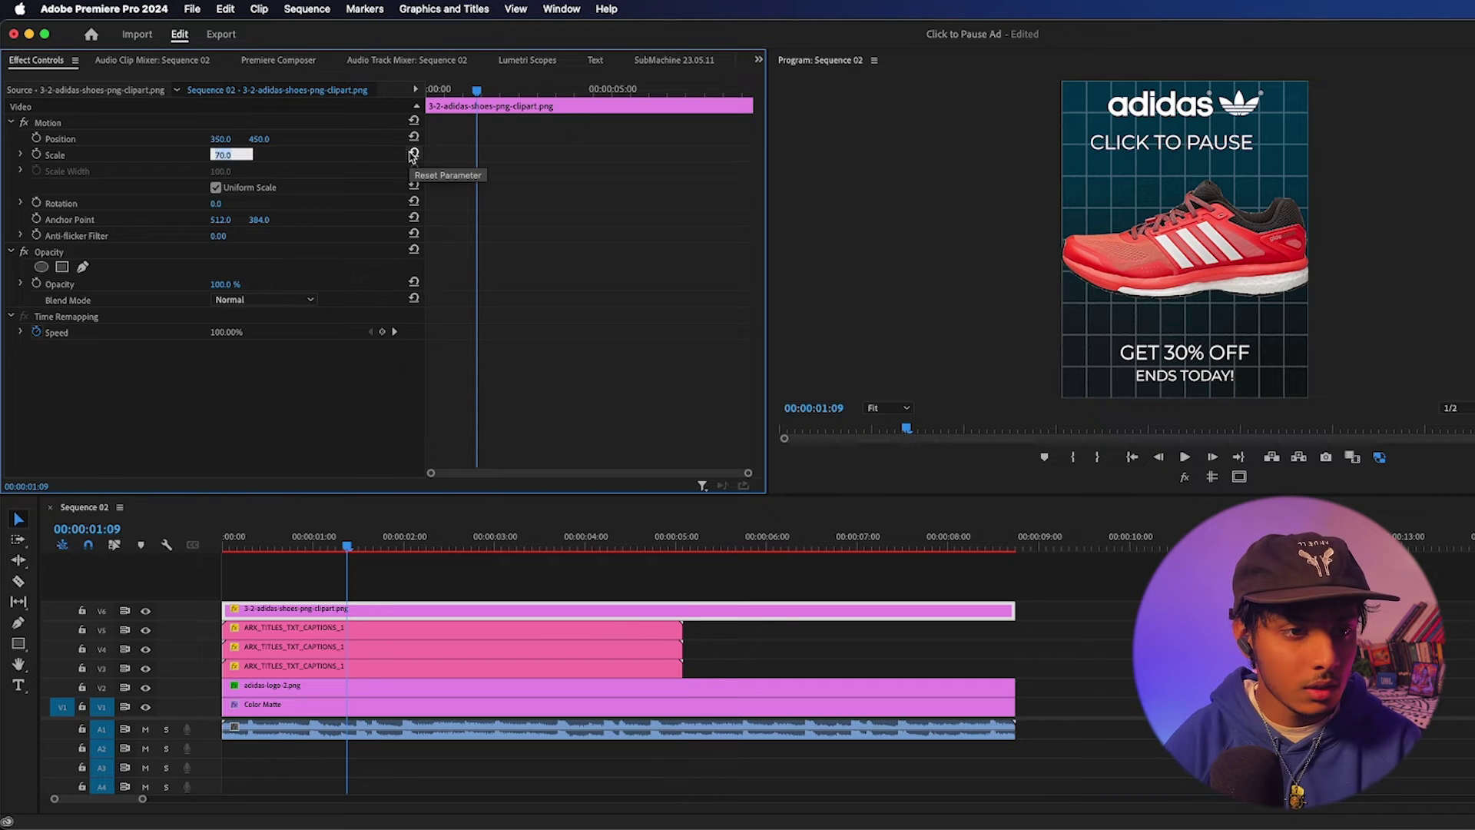
text(65)
key(Return)
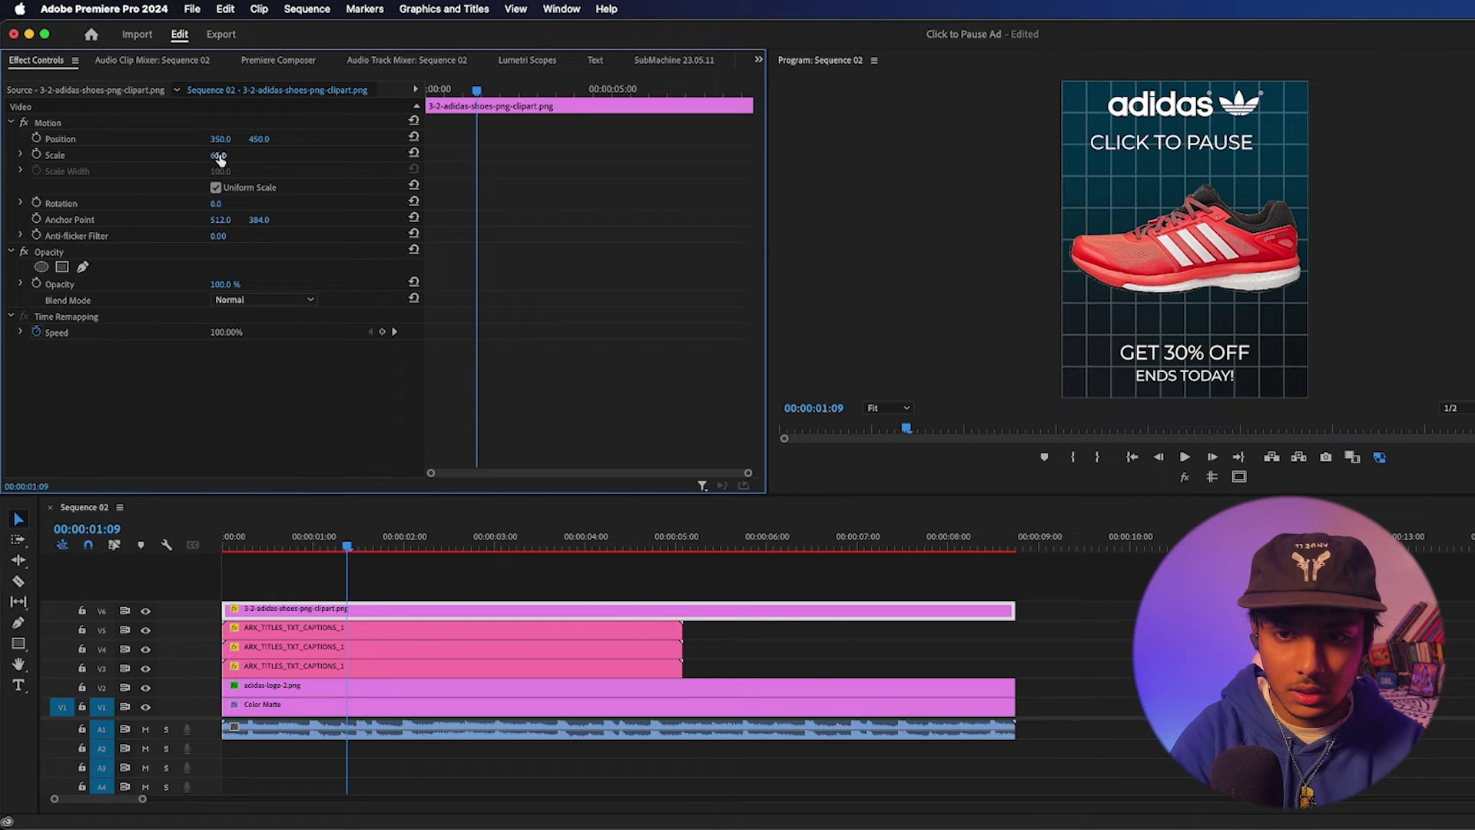
text(55)
key(Return)
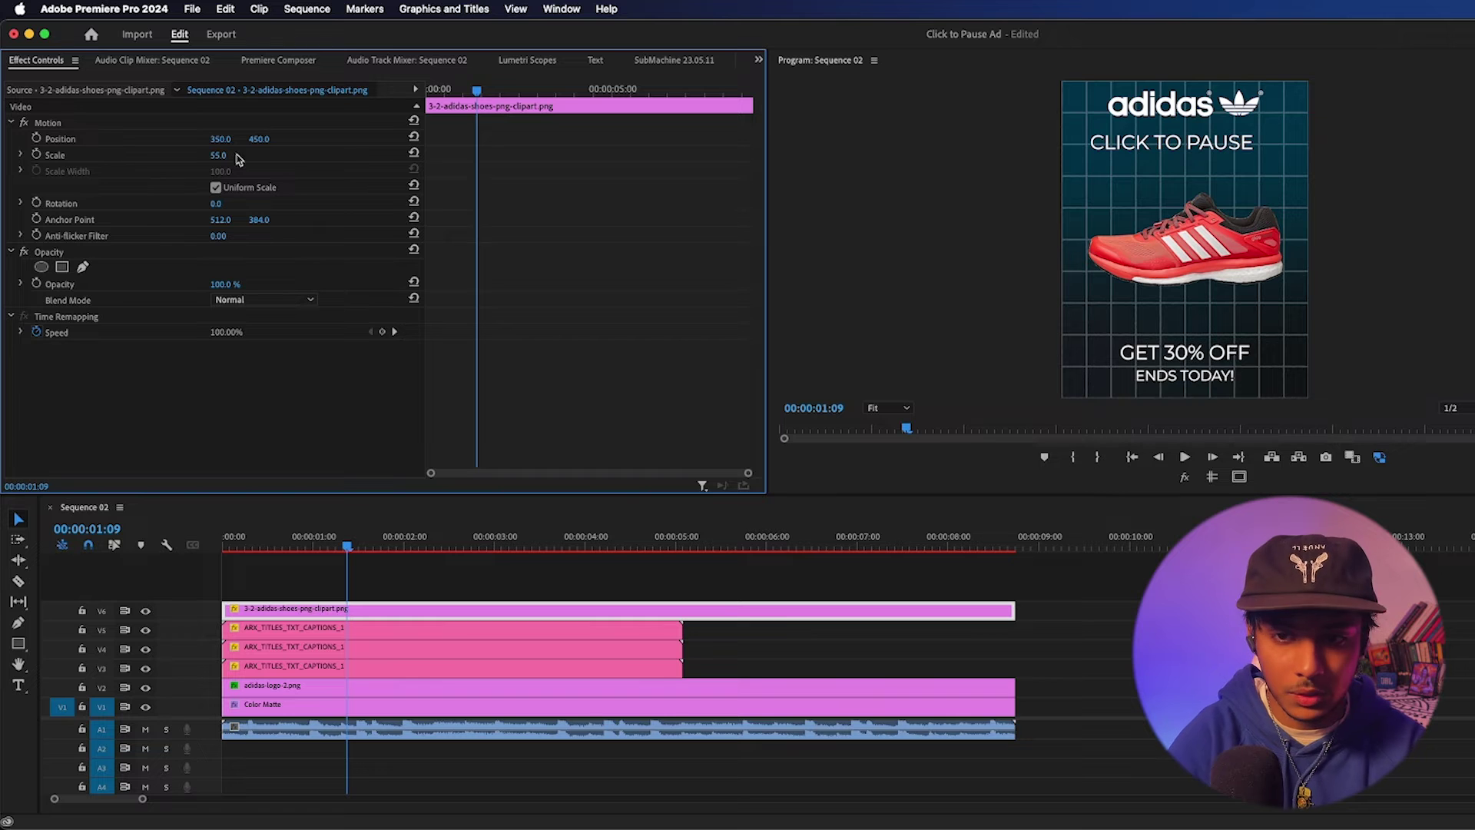
click(566, 619)
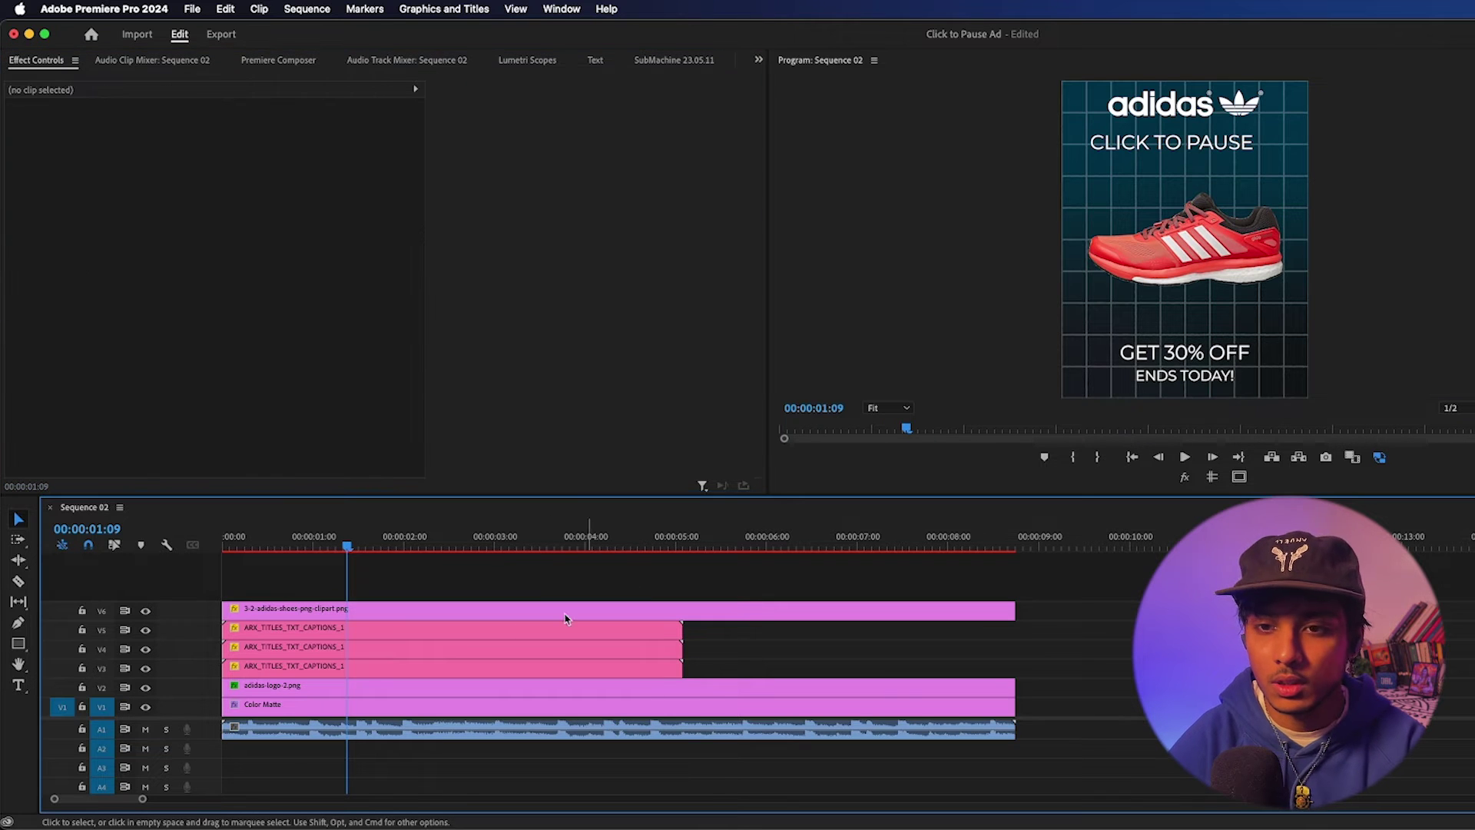
- Copy the Color Matte's 4-Color Gradient effect and paste it onto the shoe clip
click(319, 700)
click(118, 358)
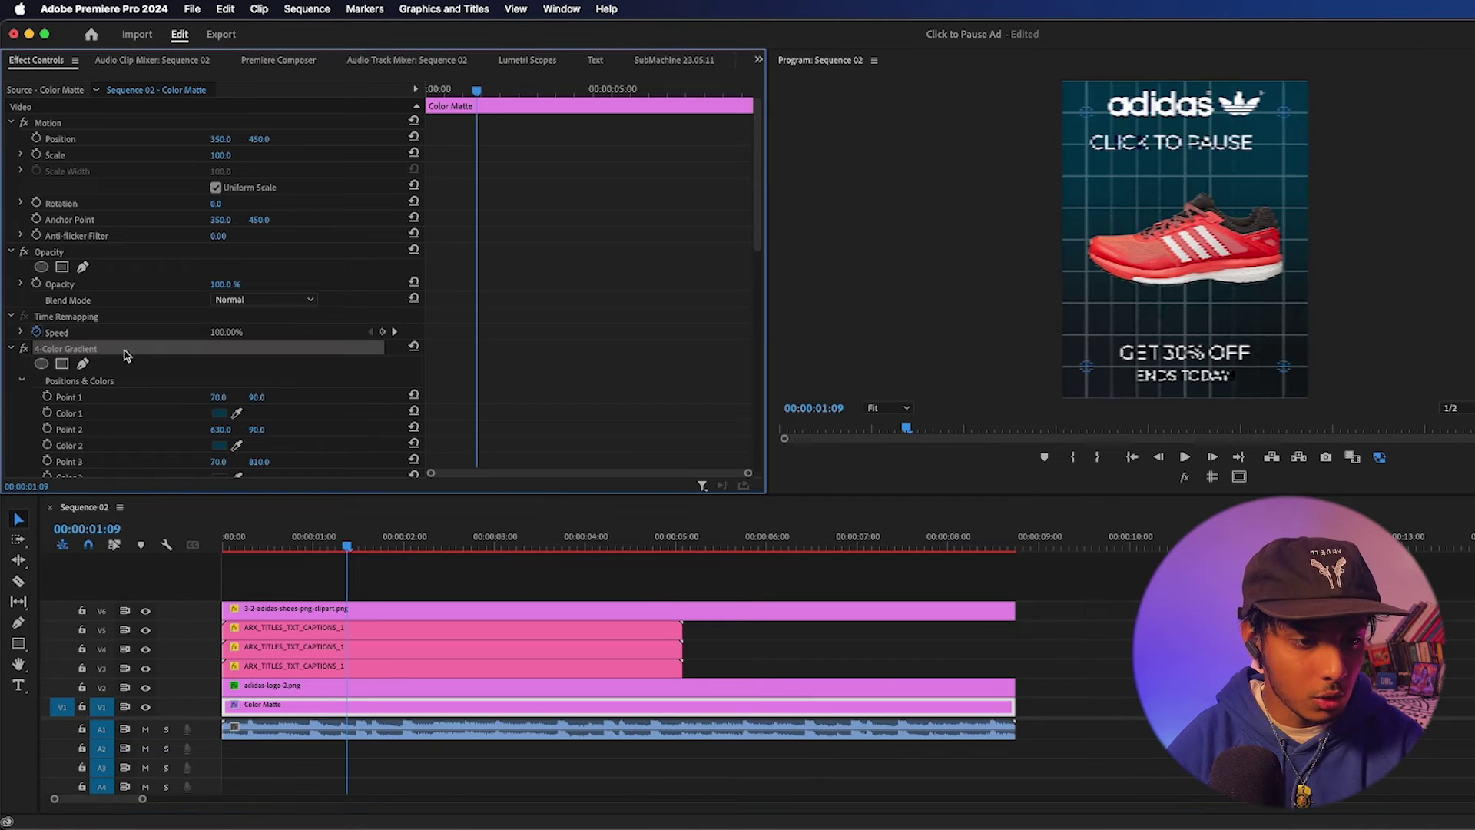
key(super+c)
click(461, 610)
key(super+v)
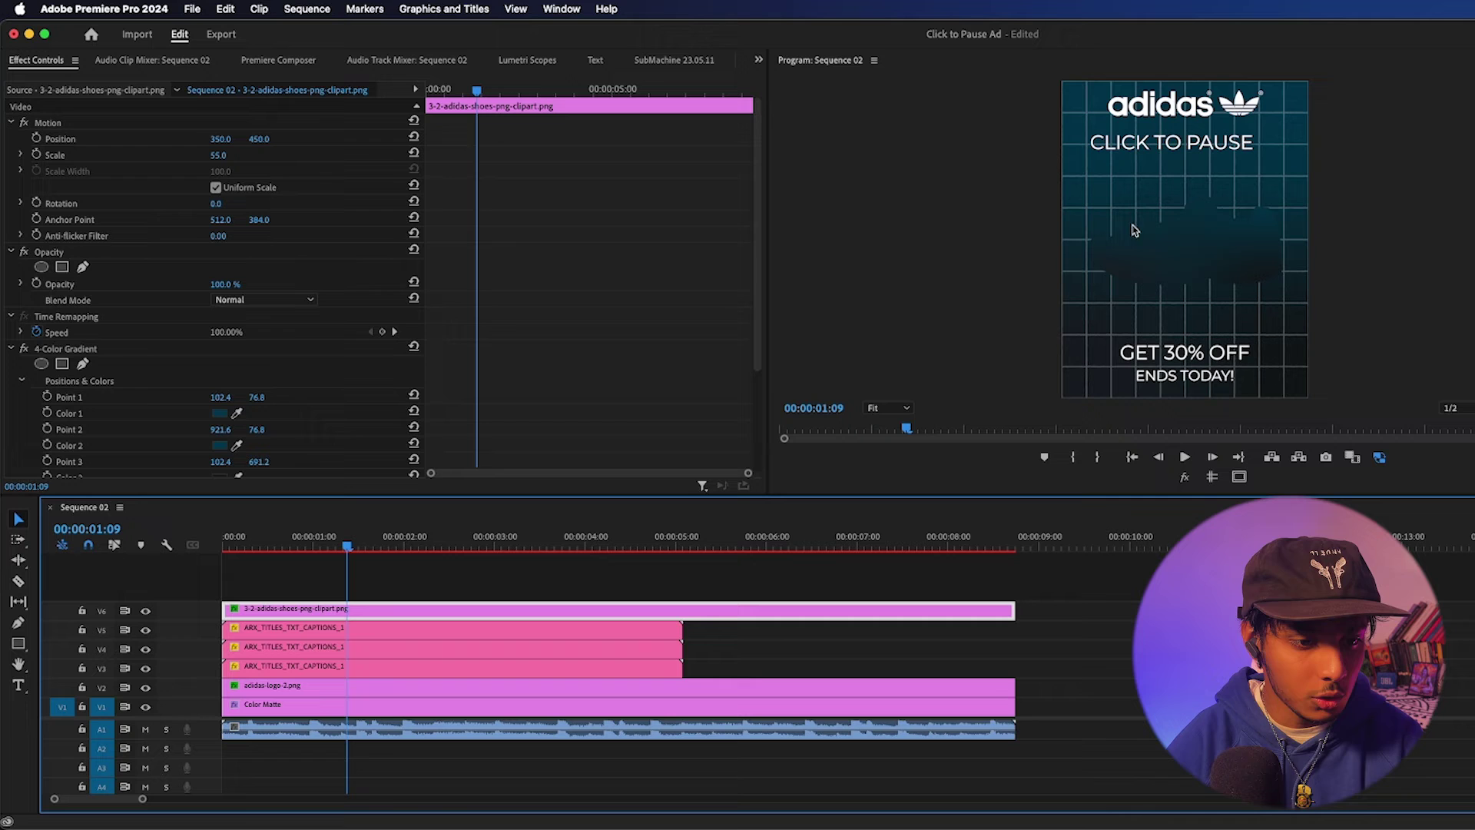
- Set the gradient's Color 1 to a lighter teal and Color 2 to teal
scroll(236, 274, down, 5)
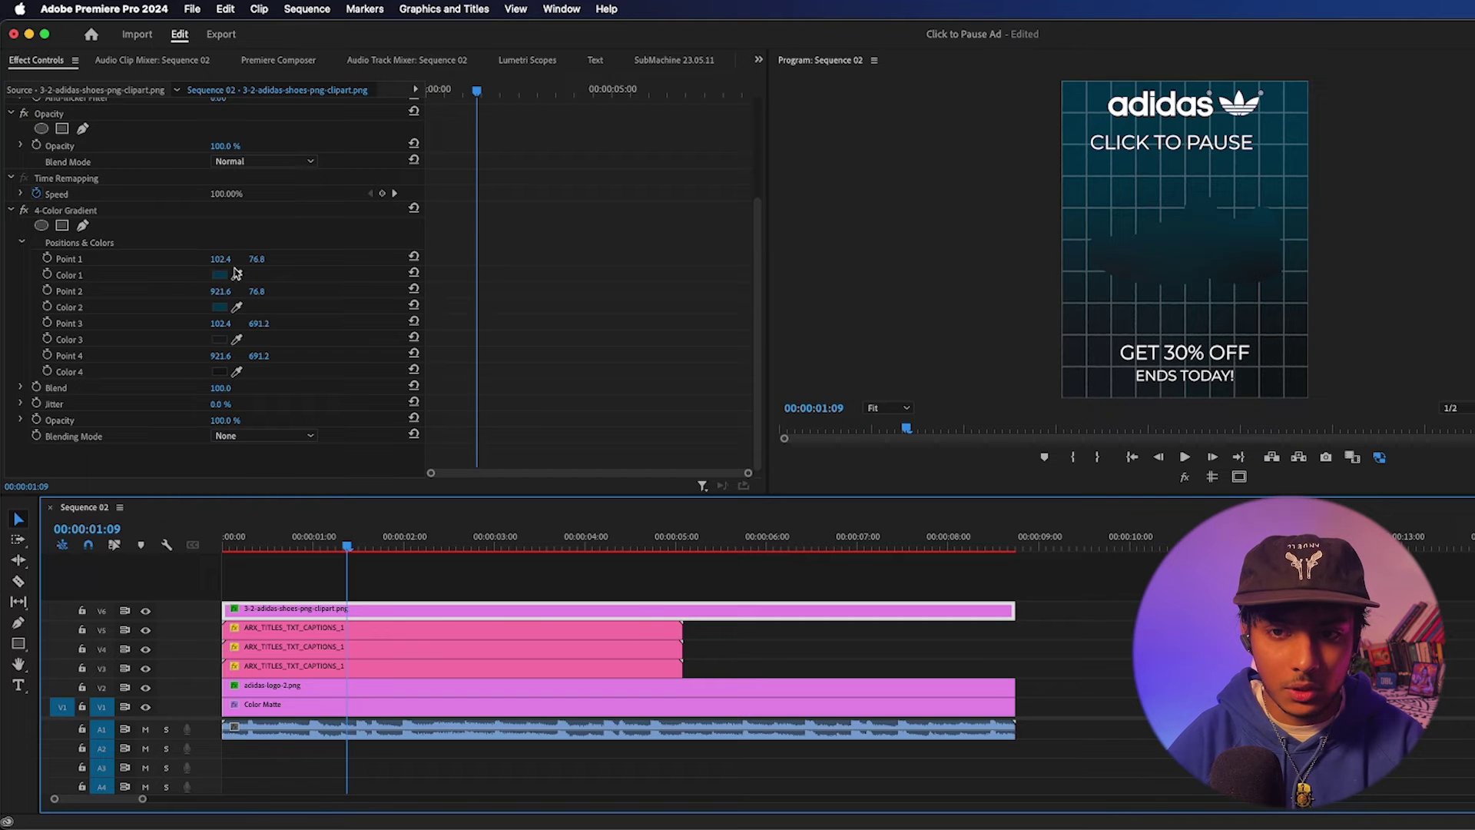
click(220, 274)
drag(983, 423, 985, 429)
click(1138, 326)
click(218, 307)
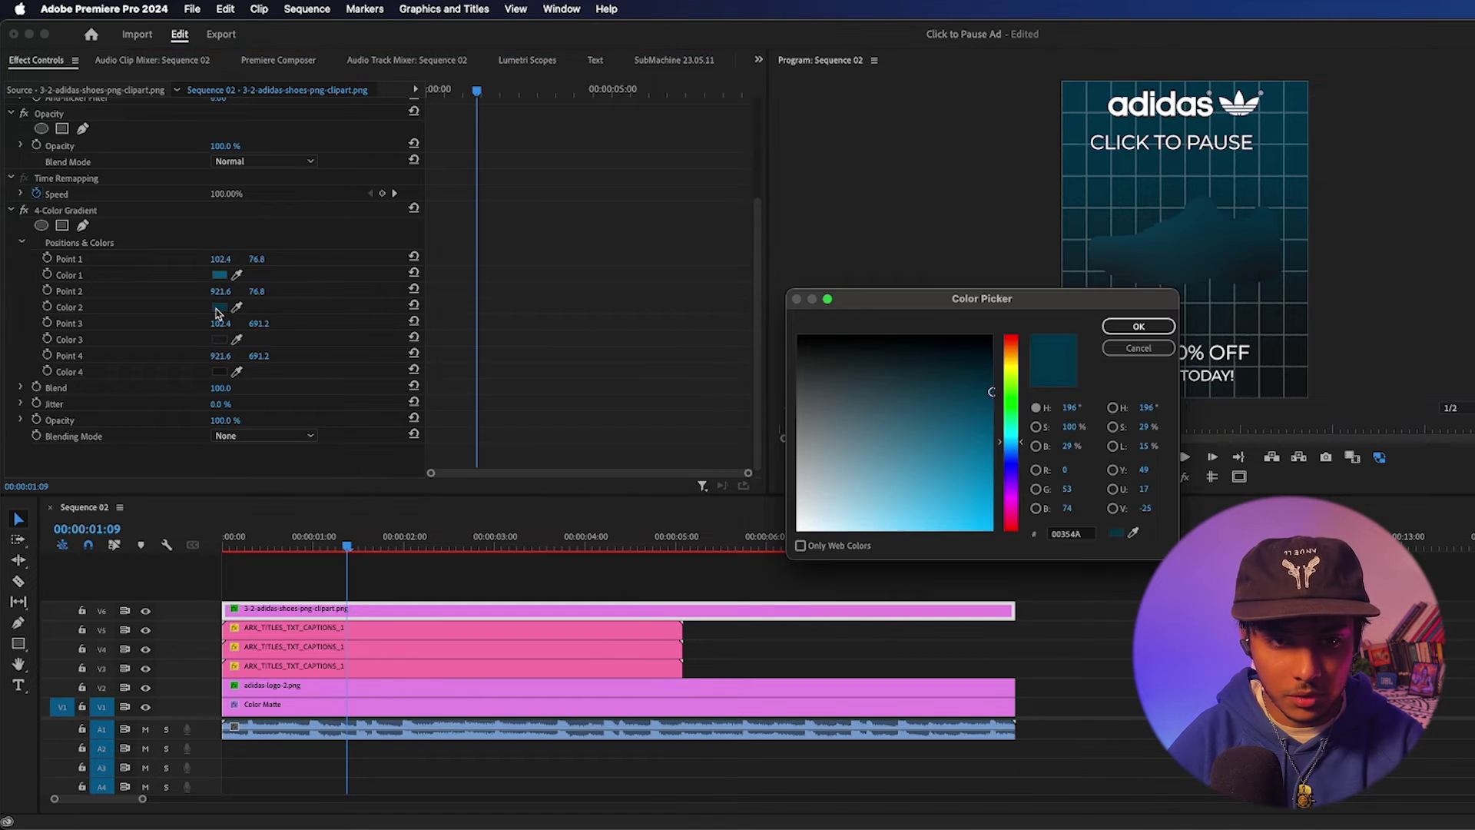
click(988, 431)
click(1138, 327)
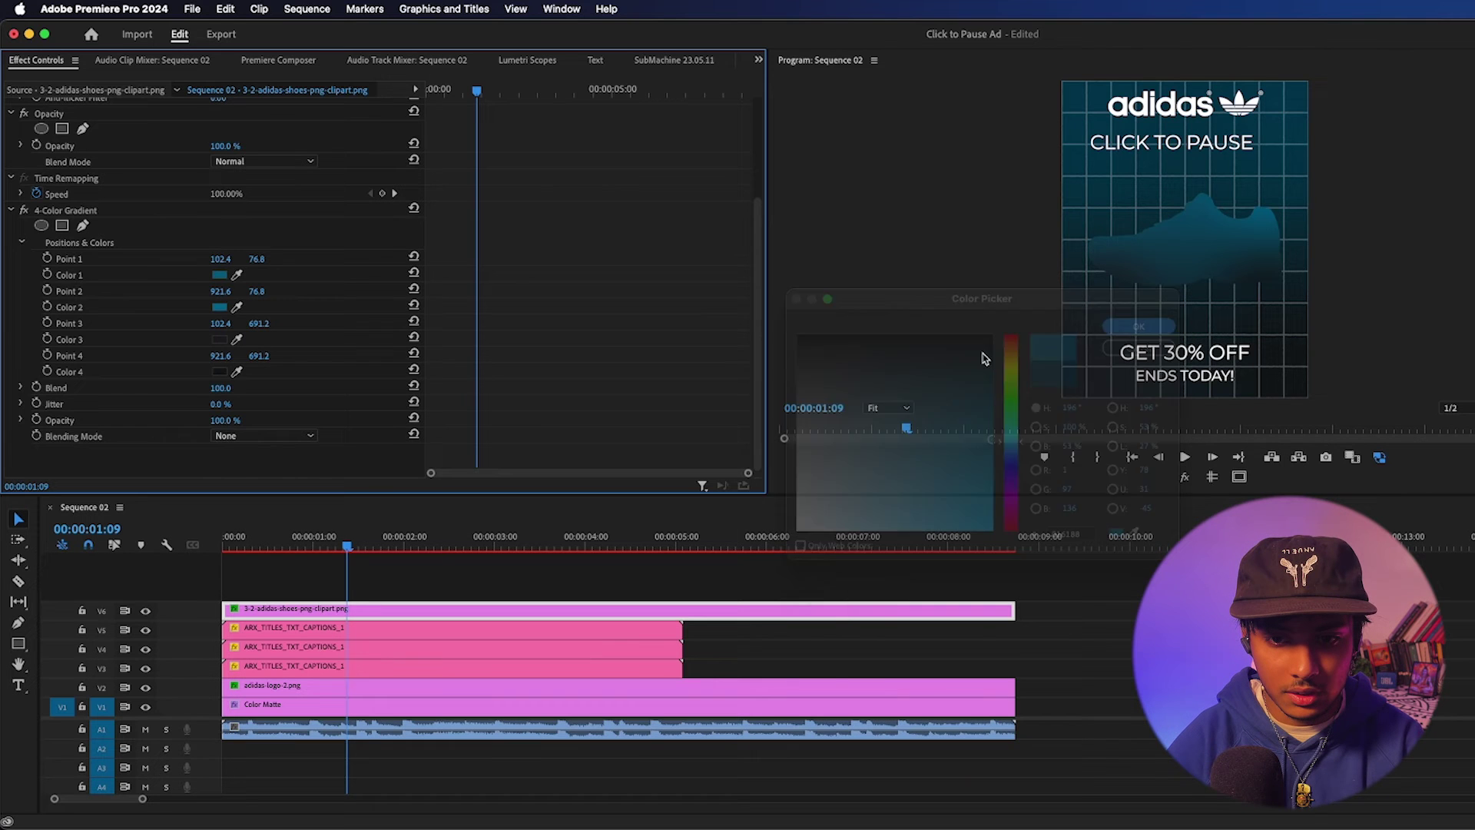
- Set Color 3 to a dark grey-blue and Color 4 to a grey-blue
click(222, 340)
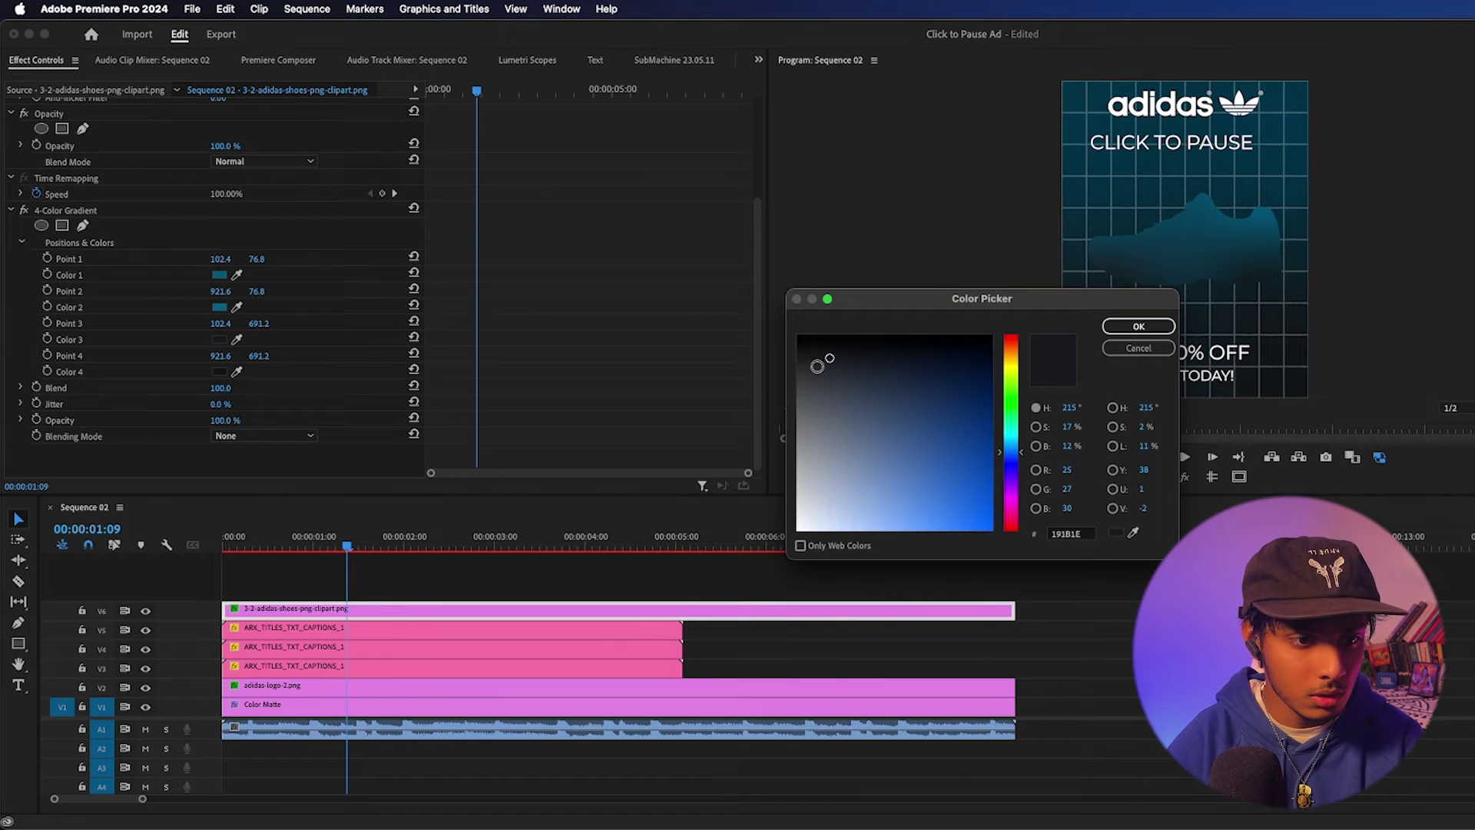
drag(829, 358, 844, 373)
click(1138, 327)
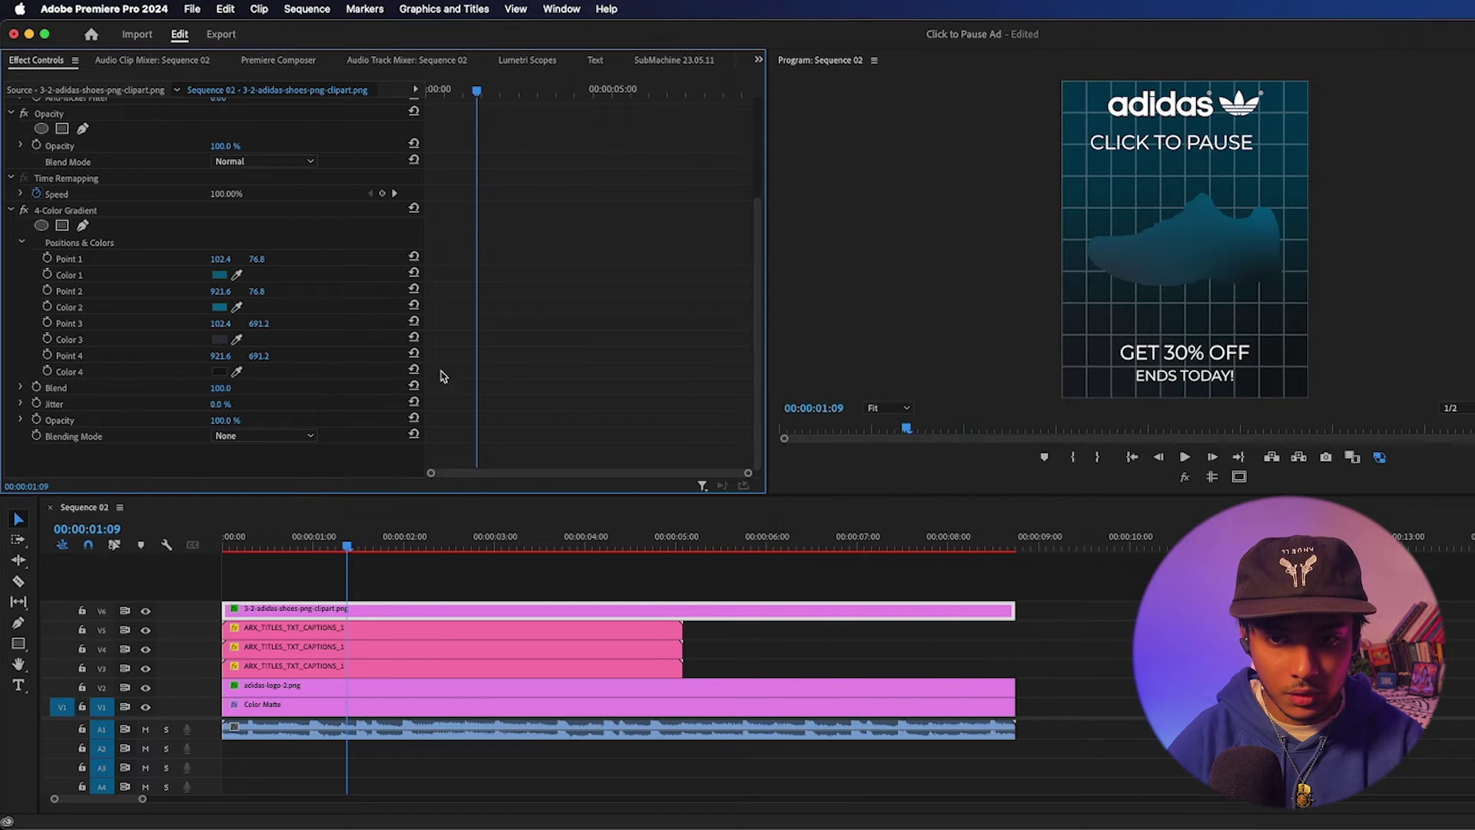
click(222, 372)
click(860, 398)
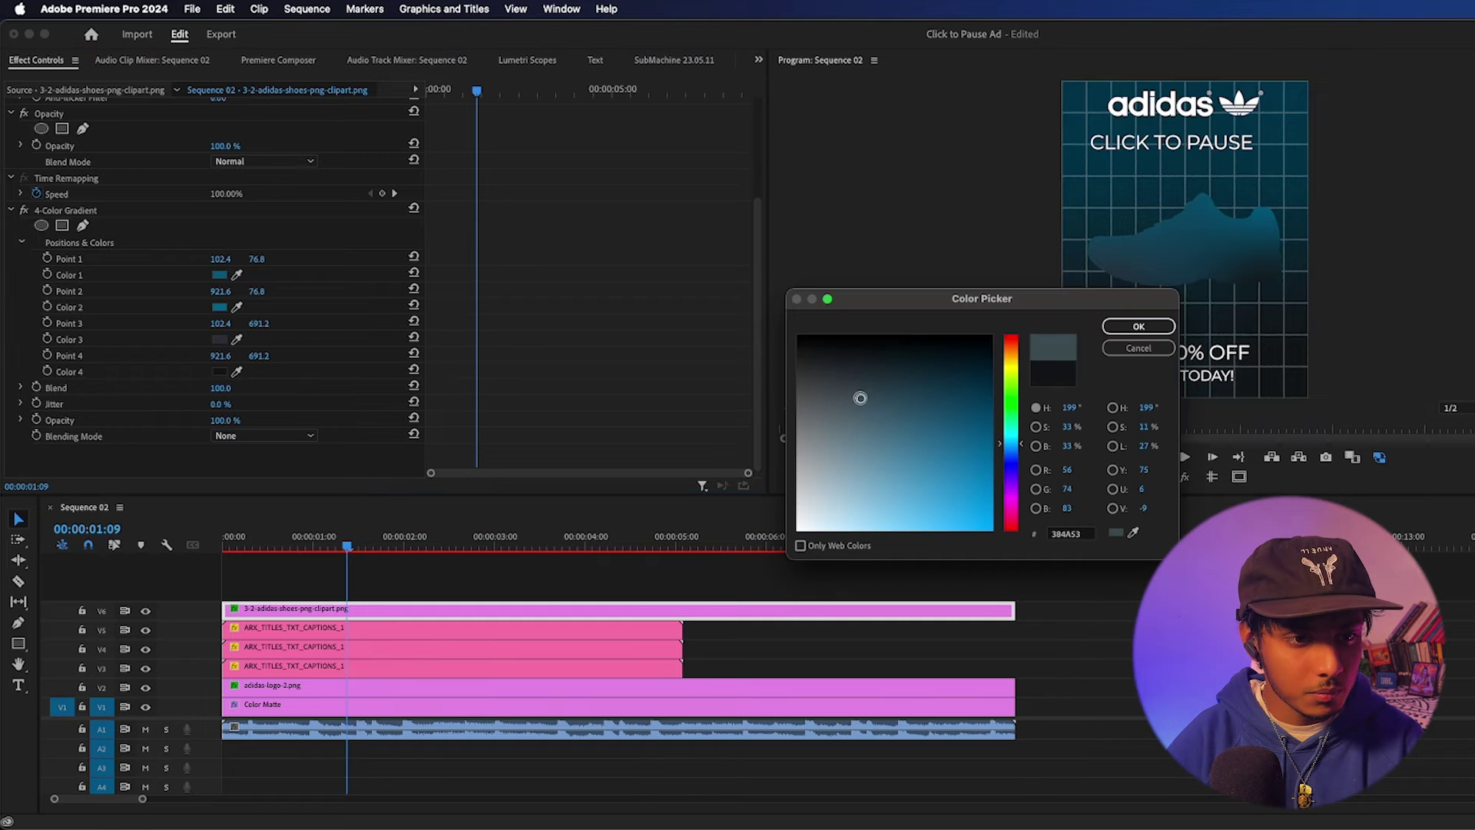
key(Return)
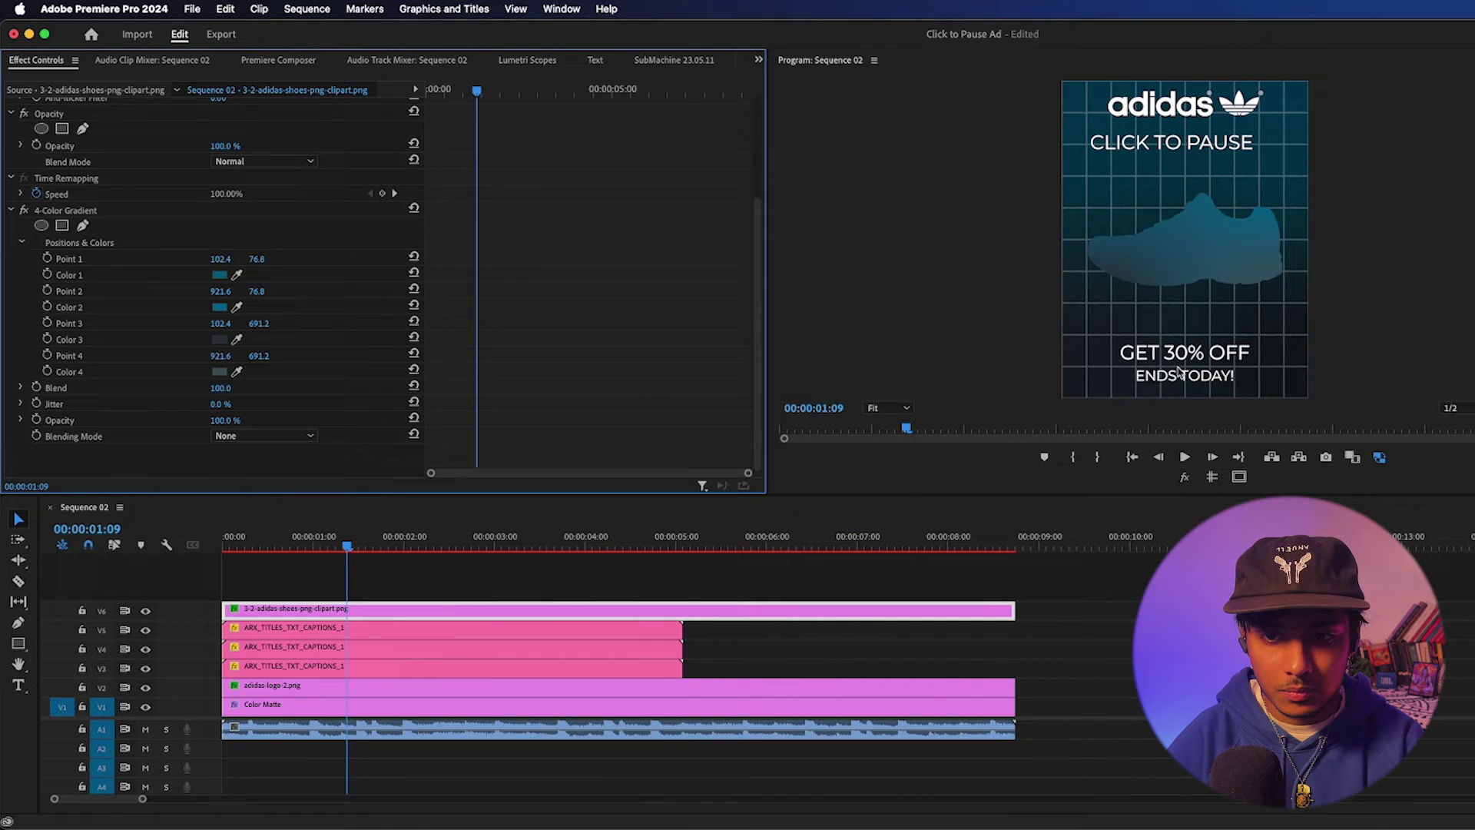
- Set the teal shoe silhouette's Scale to 60
scroll(201, 204, up, 3)
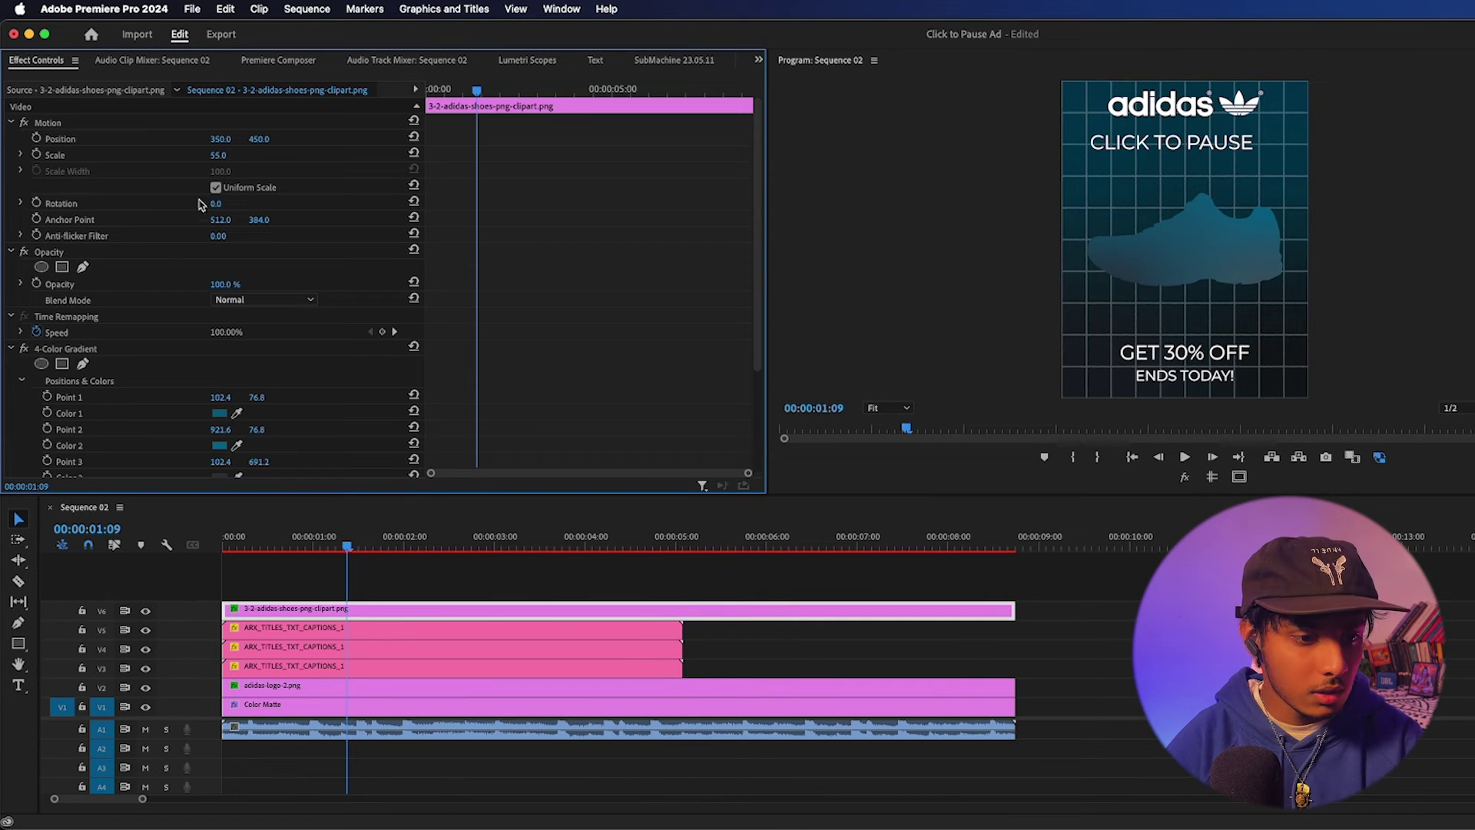
text(60)
key(Return)
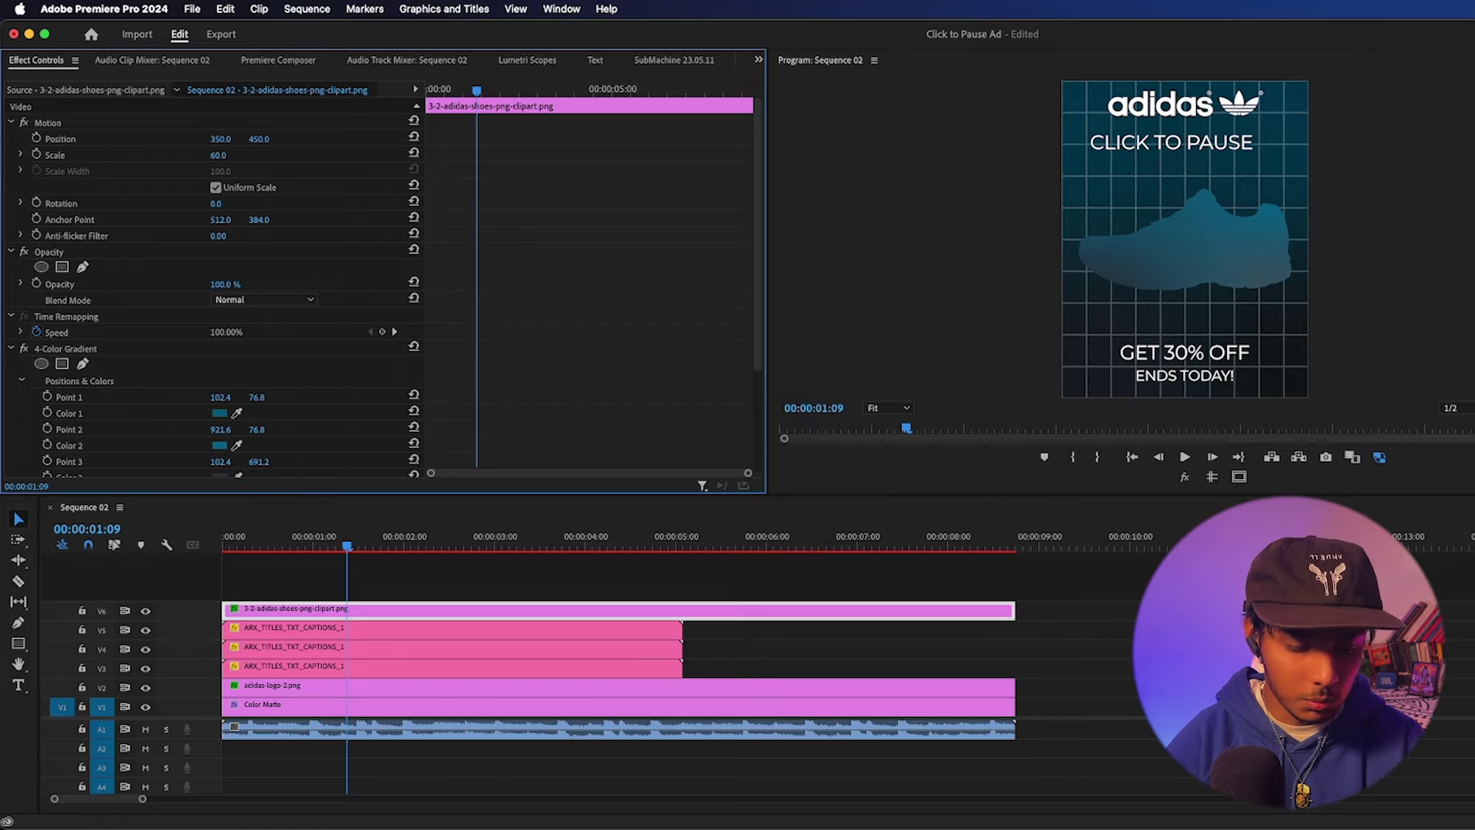
- Duplicate the shoe clip onto V7 and delete the copy's 4-Color Gradient so it shows red
drag(316, 612, 319, 595)
click(318, 595)
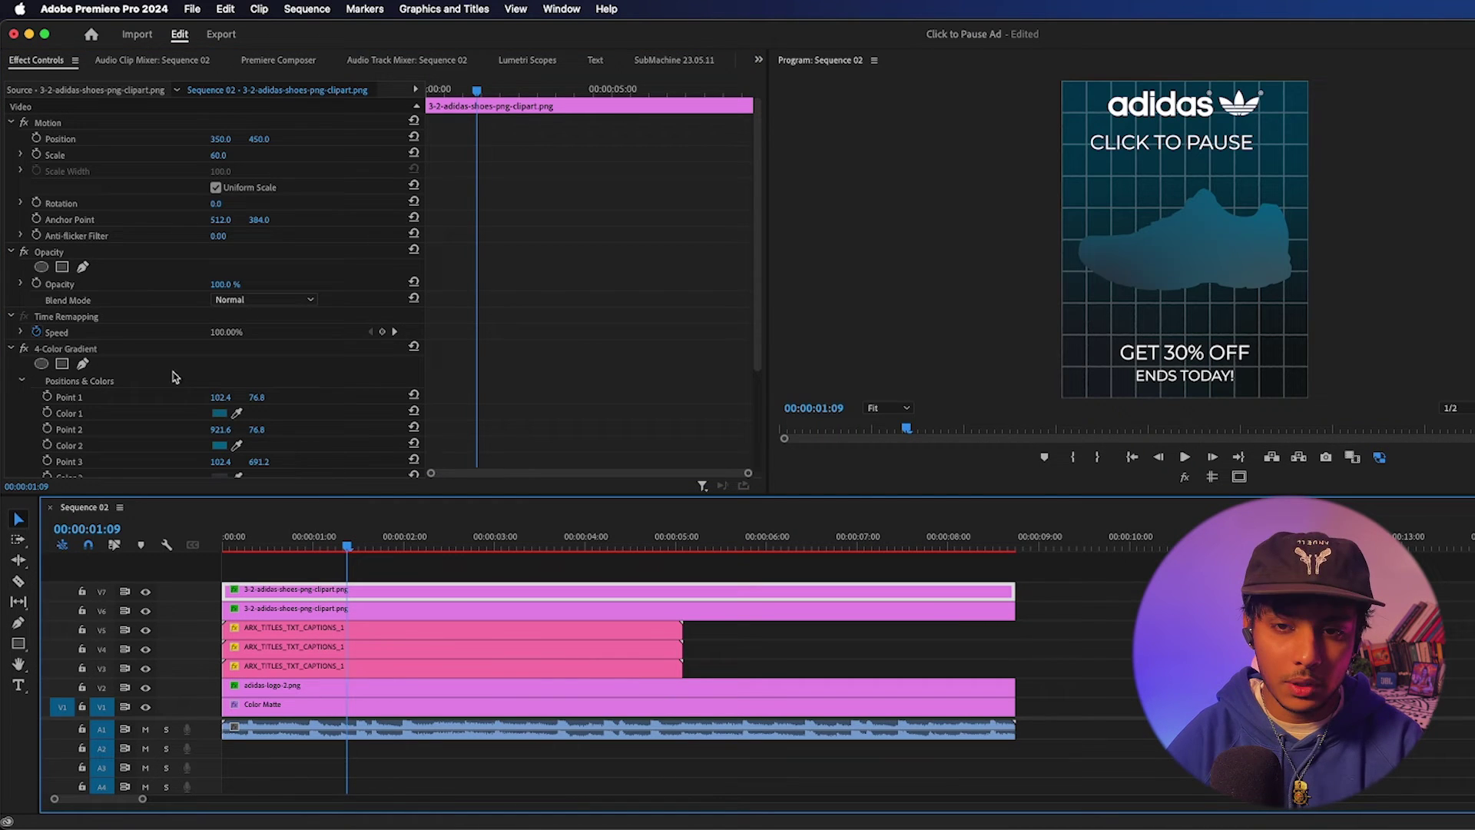
click(66, 349)
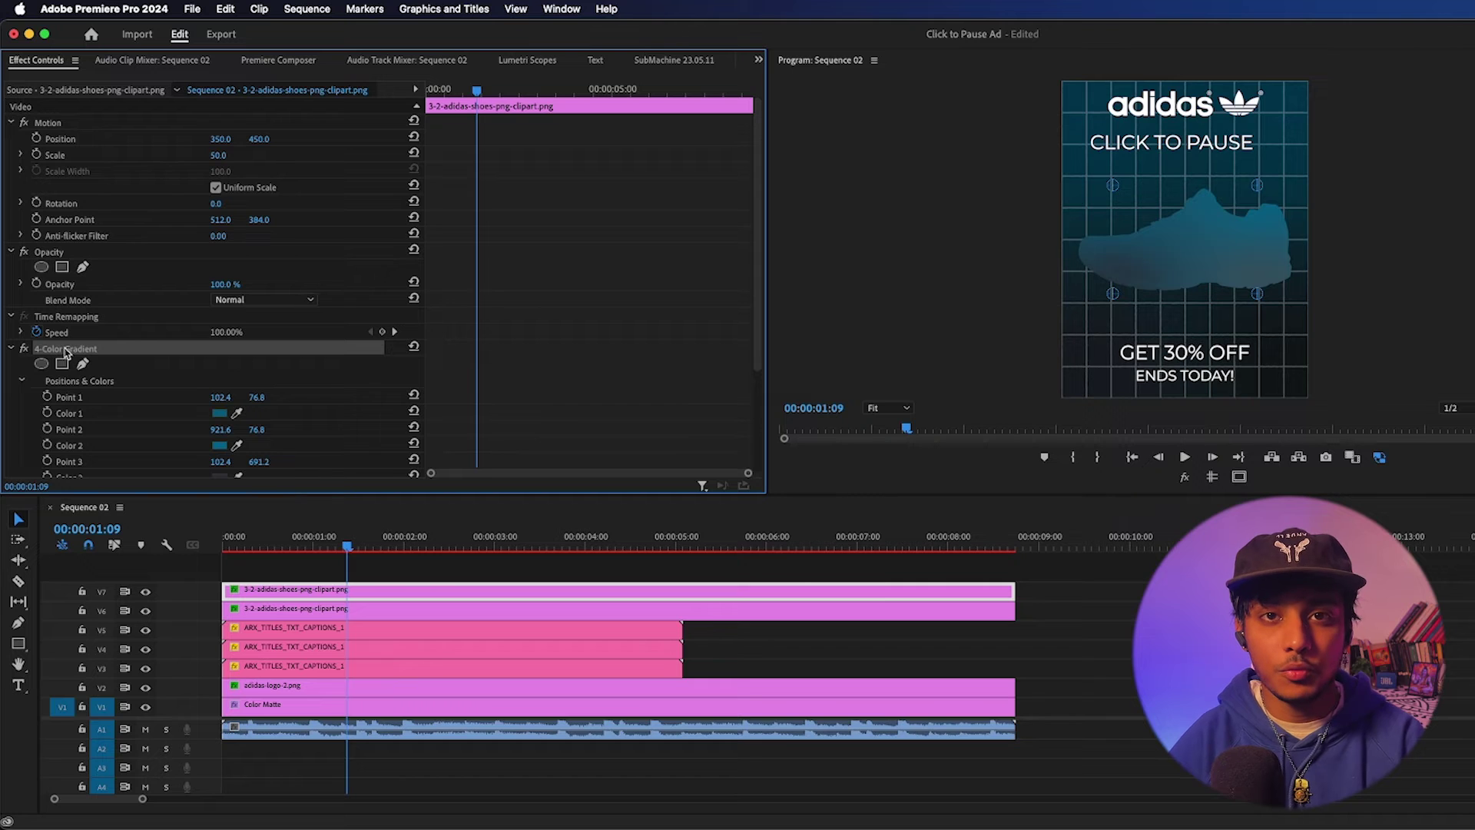
key(Delete)
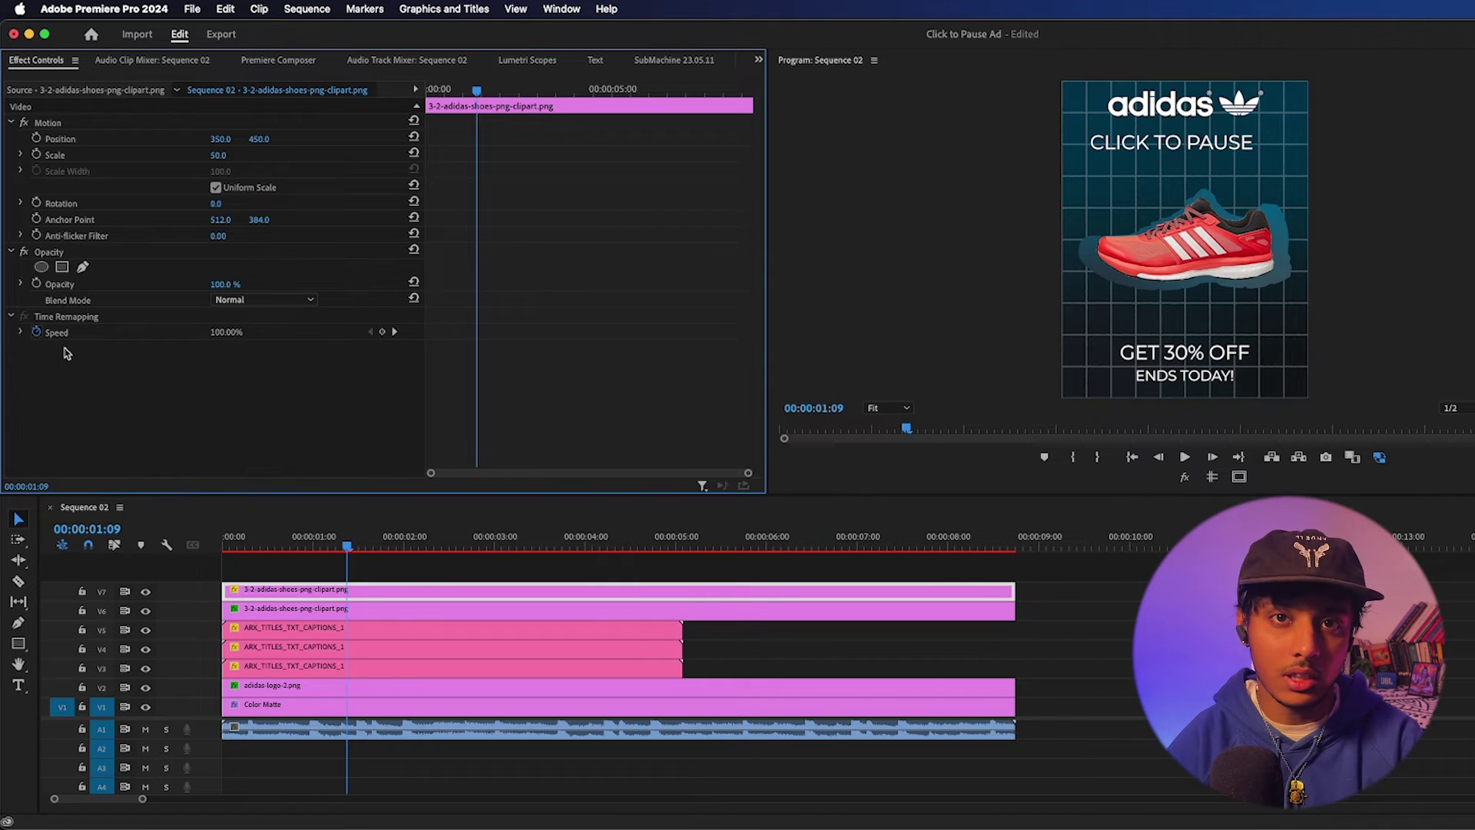
- Scale the red shoe copy to 55 and save the project
click(218, 154)
text(55)
key(Return)
key(super+s)
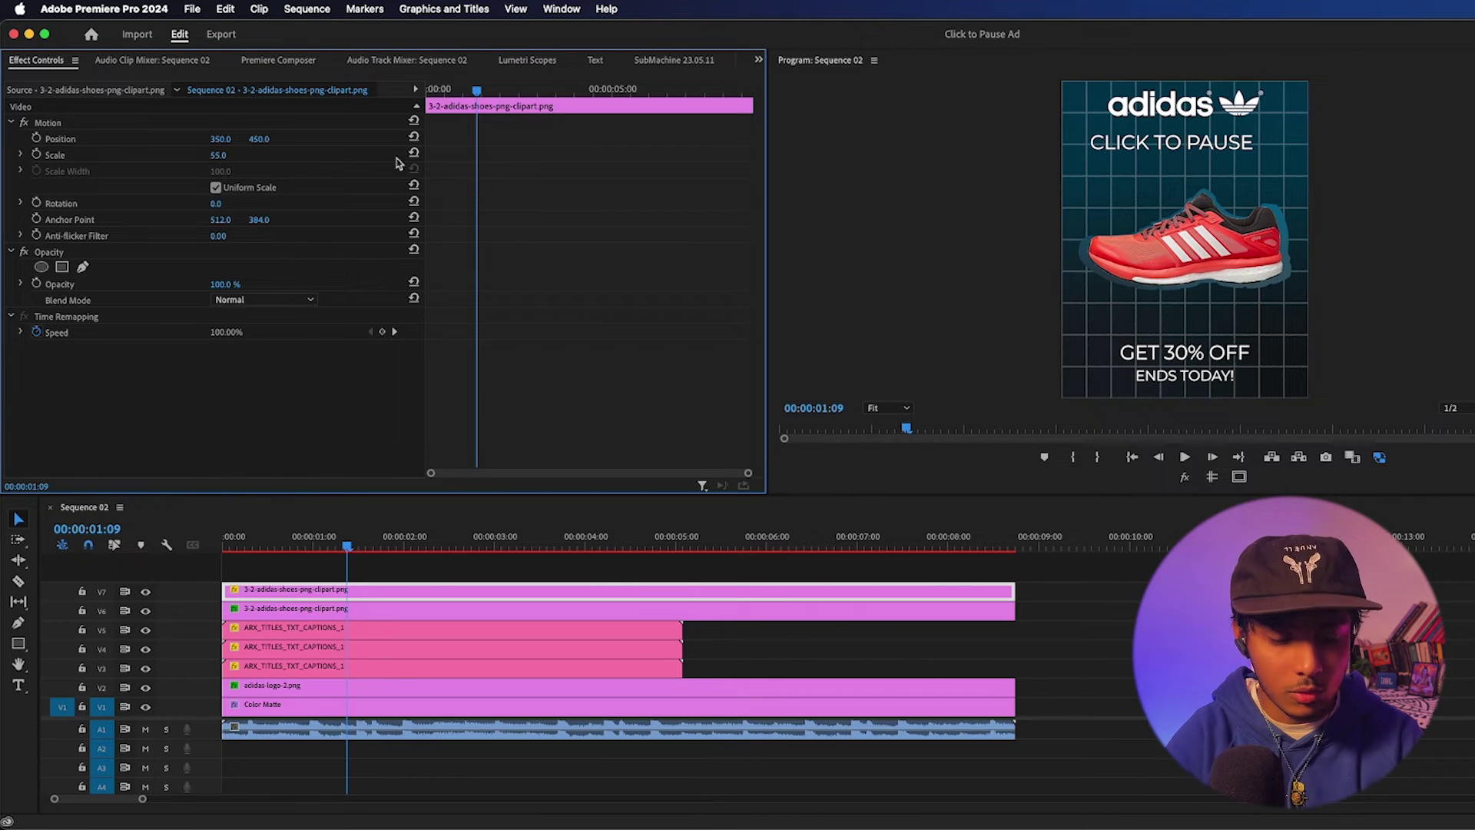
click(387, 566)
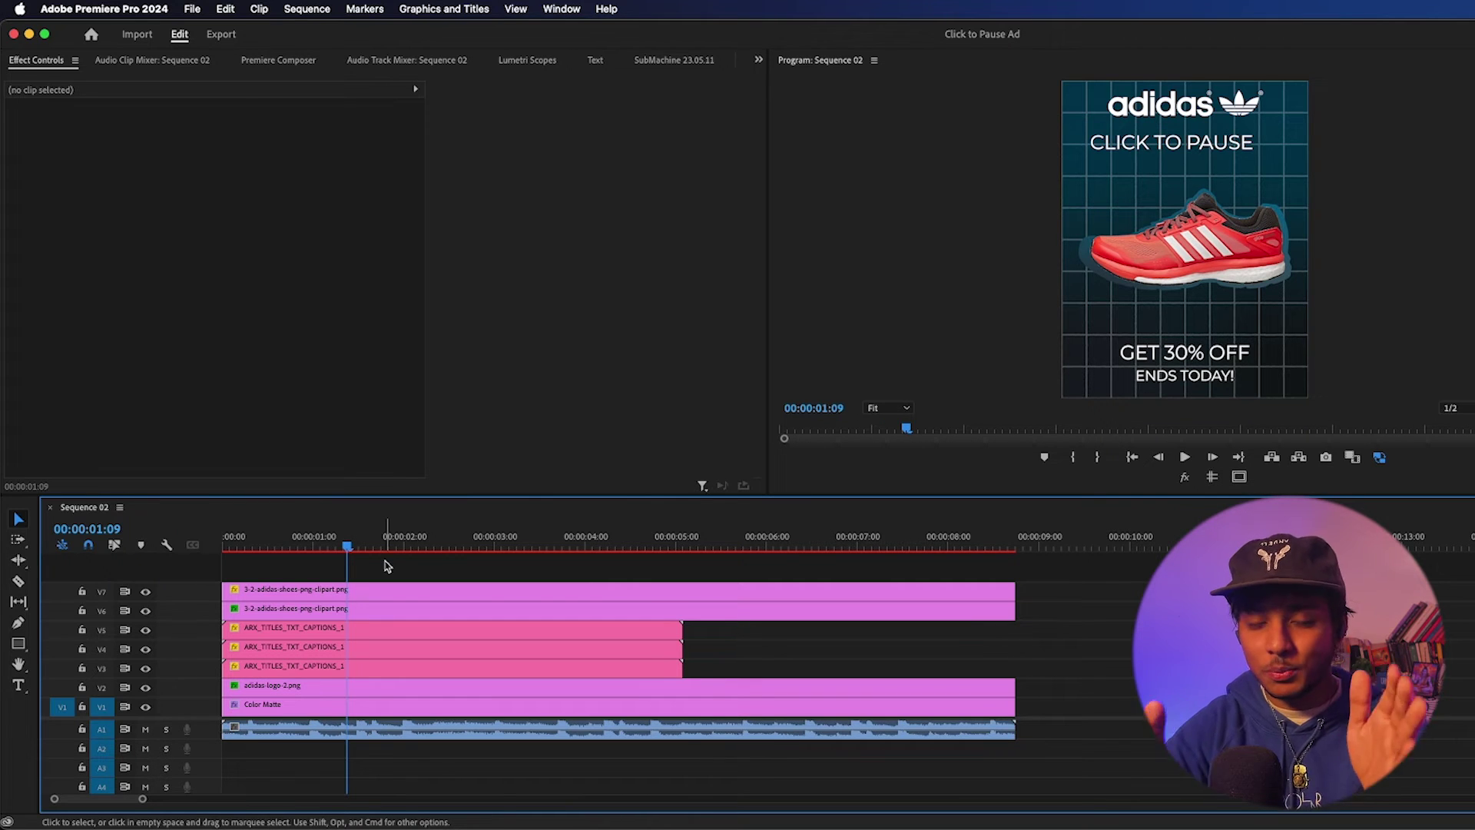
key(Left)
key(Left)
key(Left)
key(Left)
key(Left)
key(Left)
key(Left)
key(Left)
key(Left)
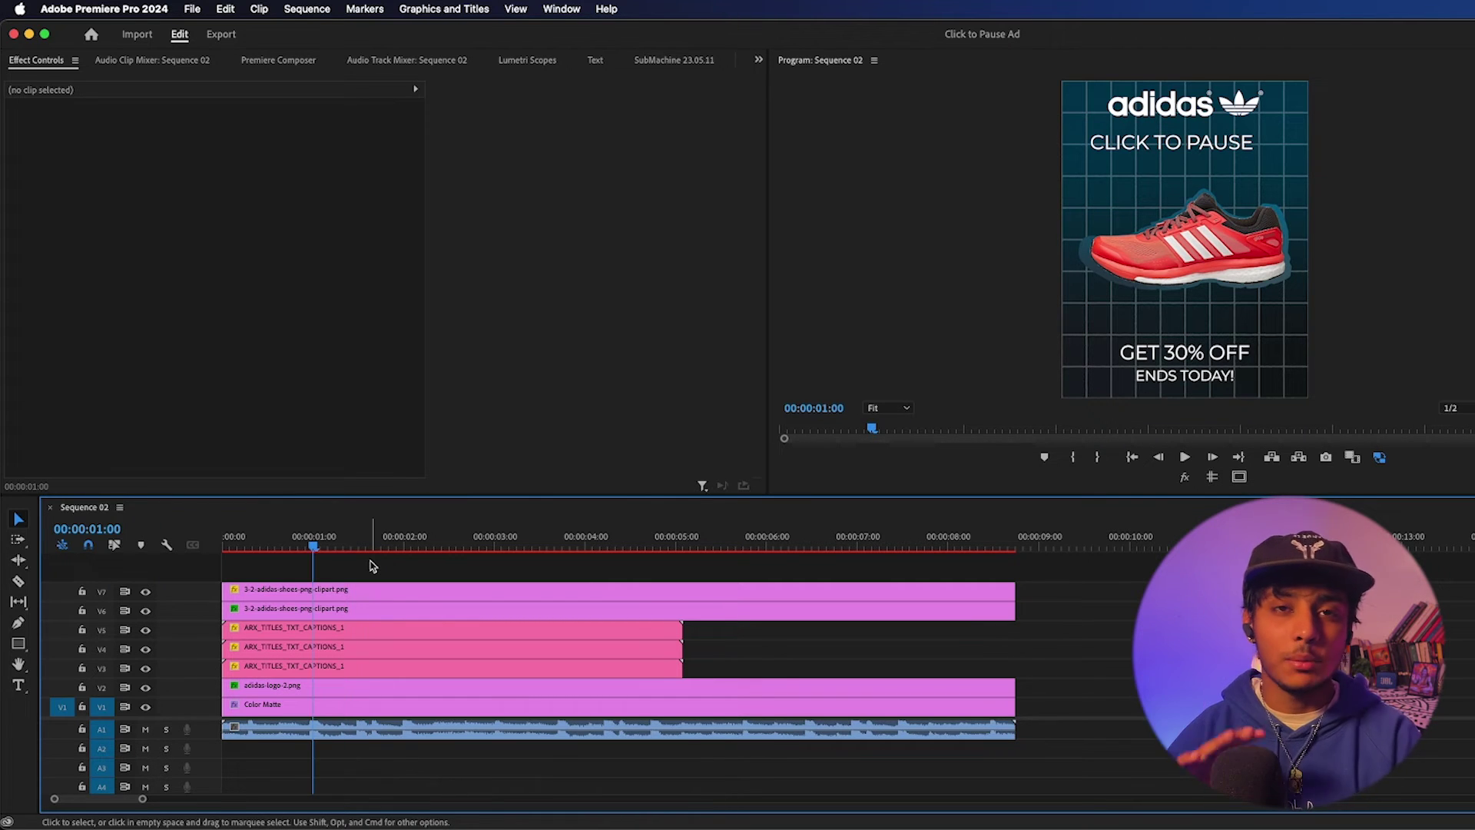
- Keyframe the red shoe's Position from X -306 at 0:00, sliding across to the right by one second
key(d)
key(Home)
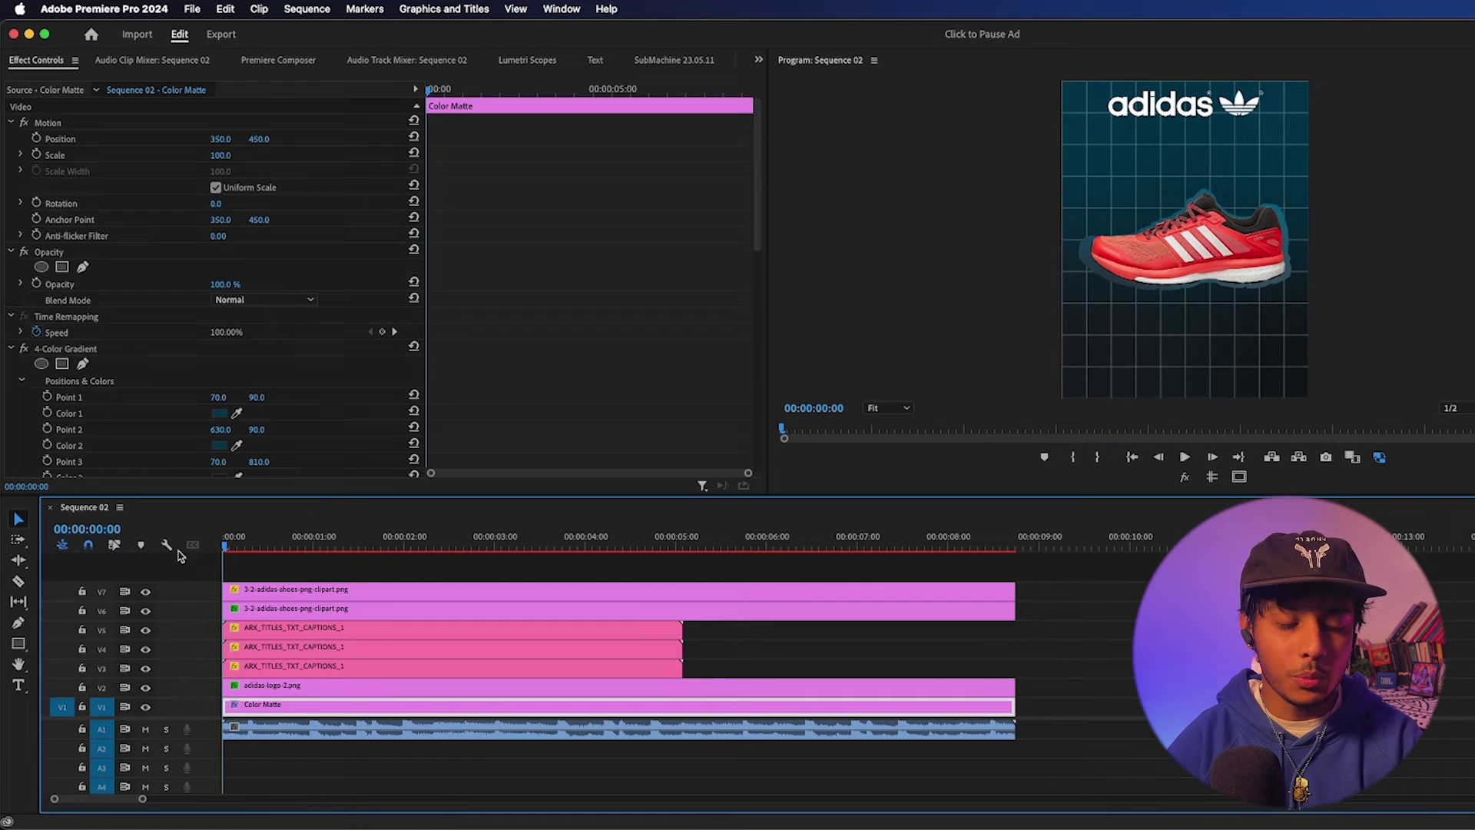
click(296, 593)
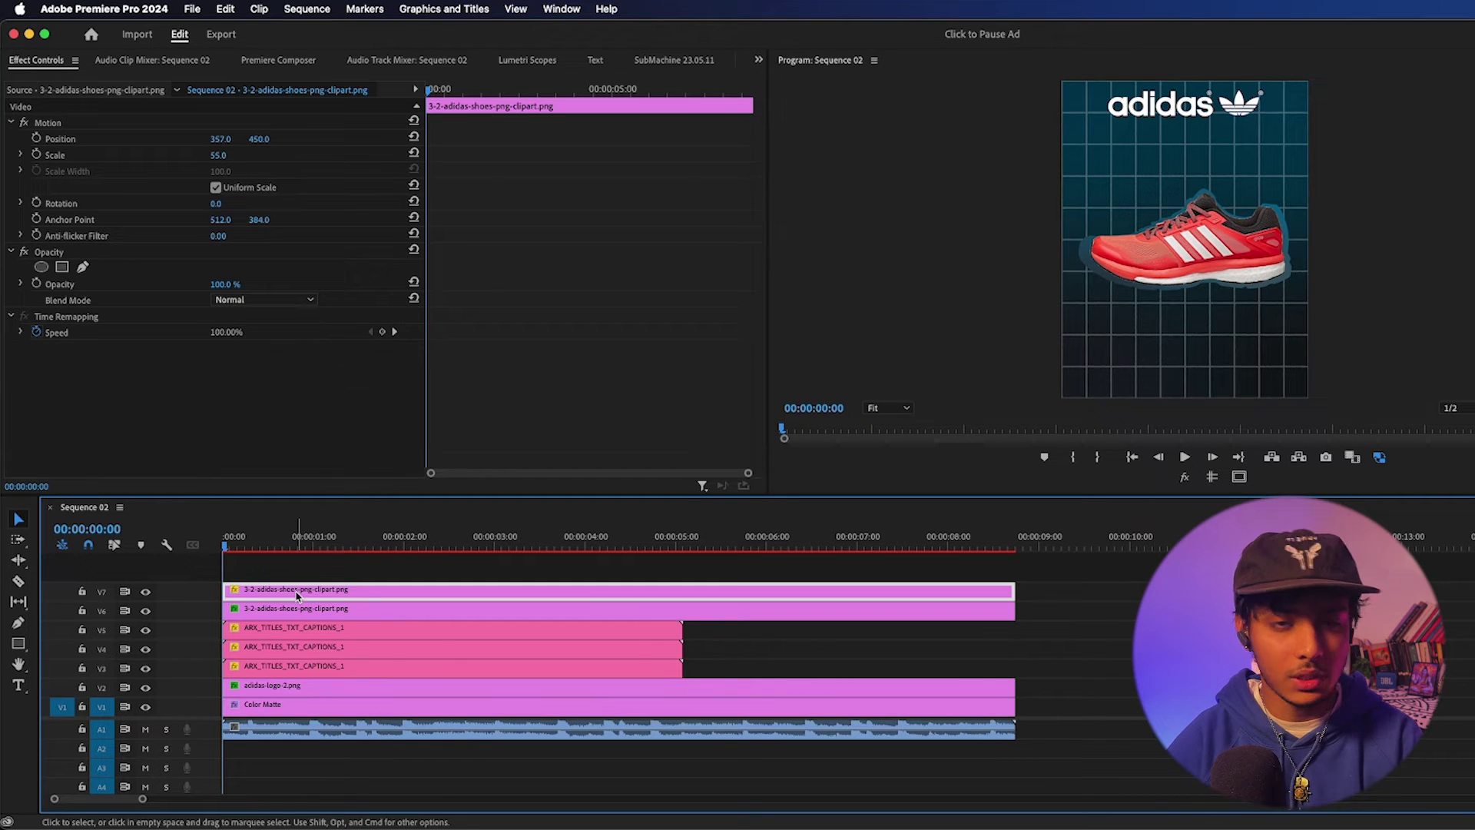
click(36, 139)
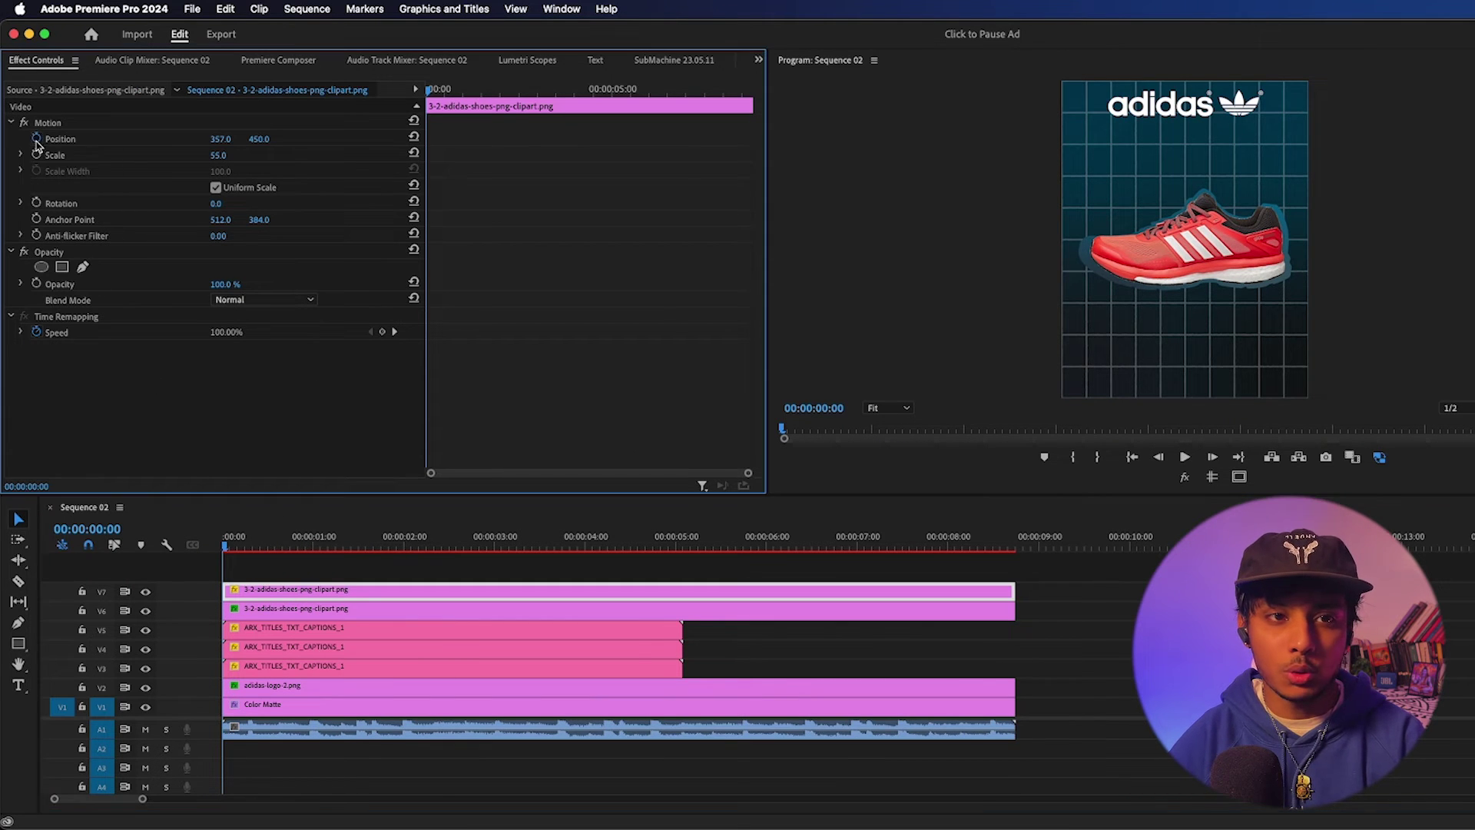
drag(222, 141, 142, 141)
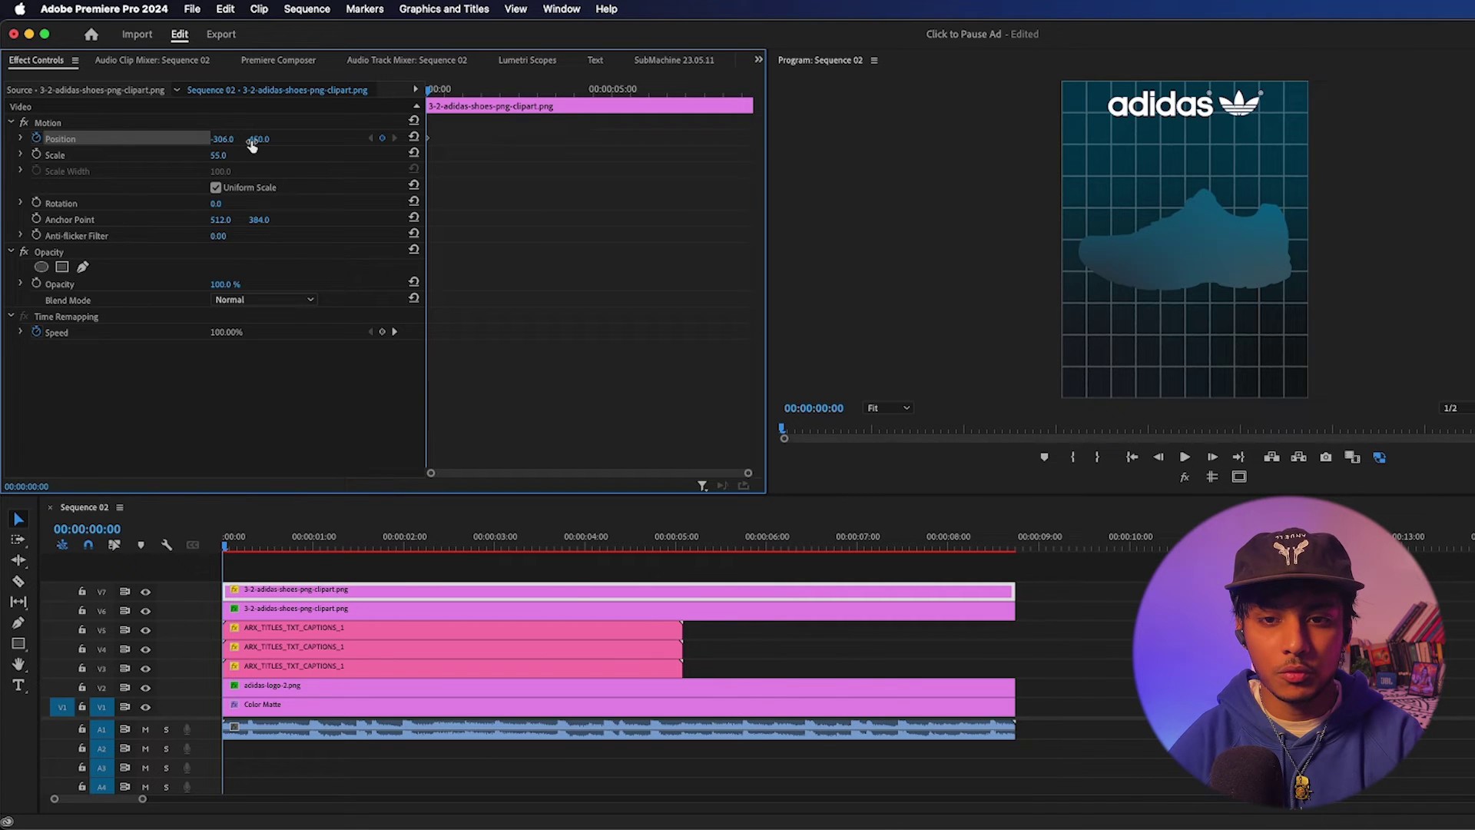
drag(271, 540, 314, 540)
drag(212, 141, 376, 142)
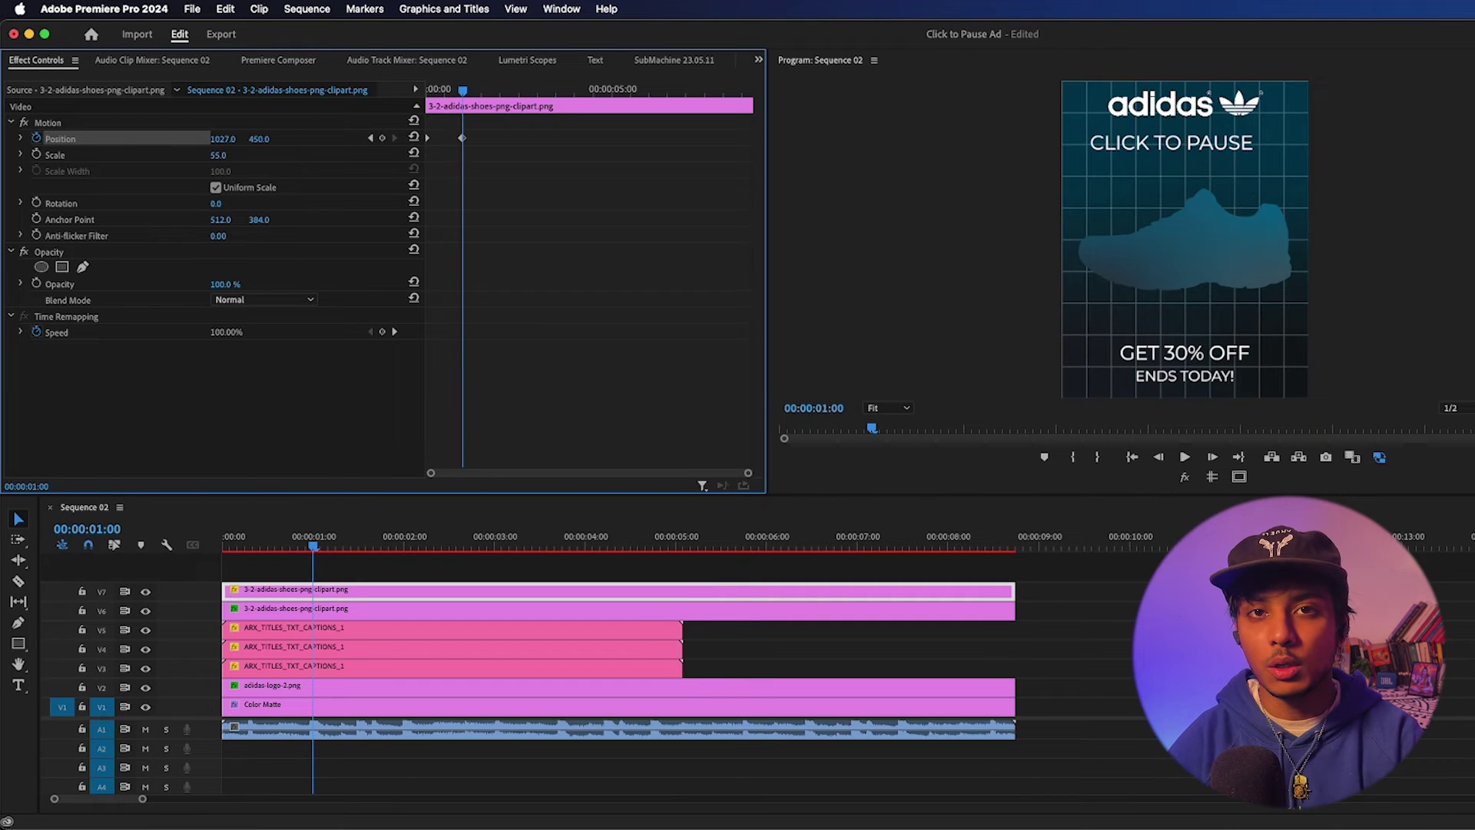
drag(313, 542, 224, 542)
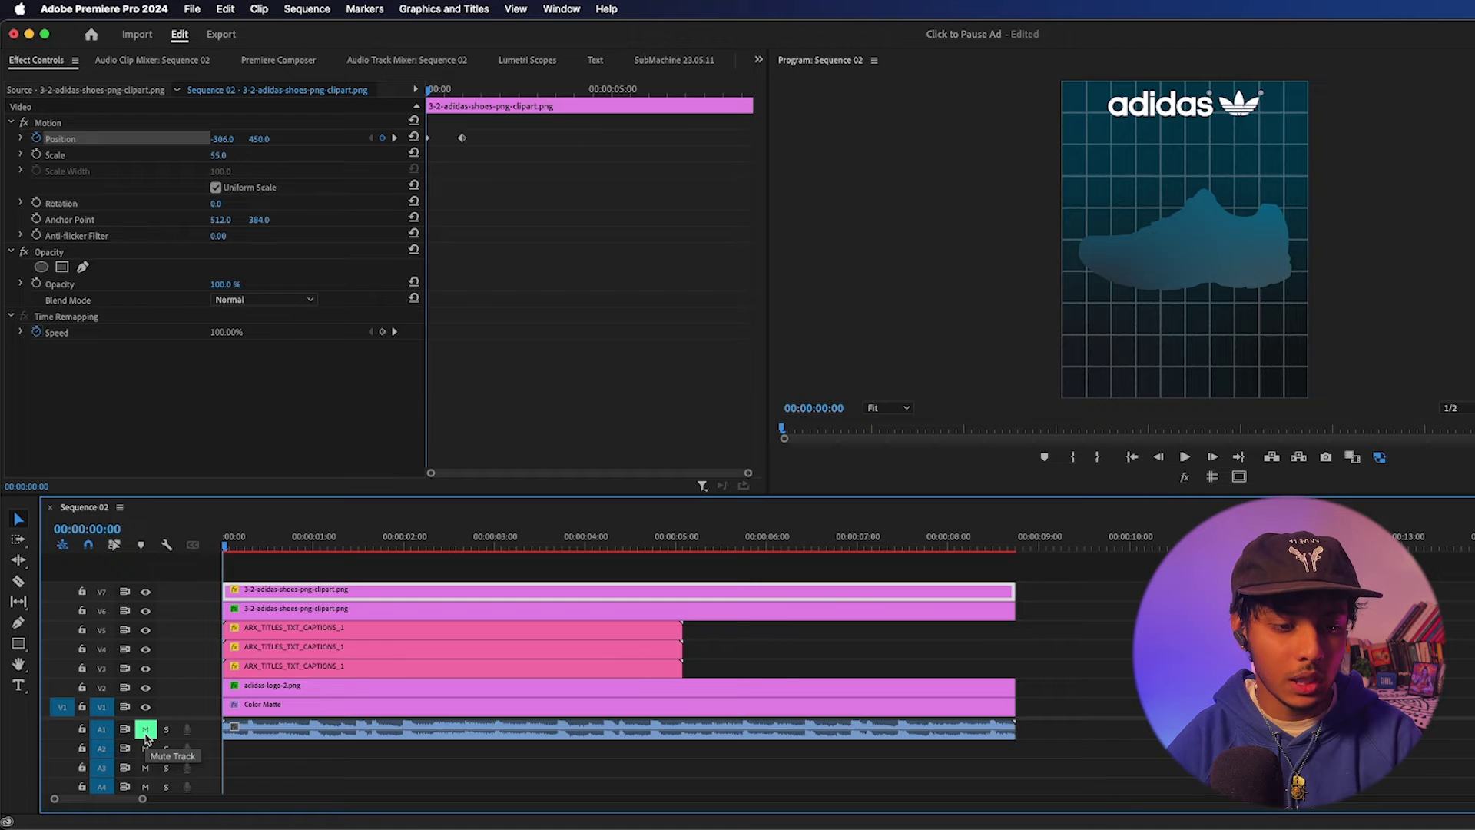
- Trim the V7 red shoe clip to end at its one-second Position keyframe
click(1102, 669)
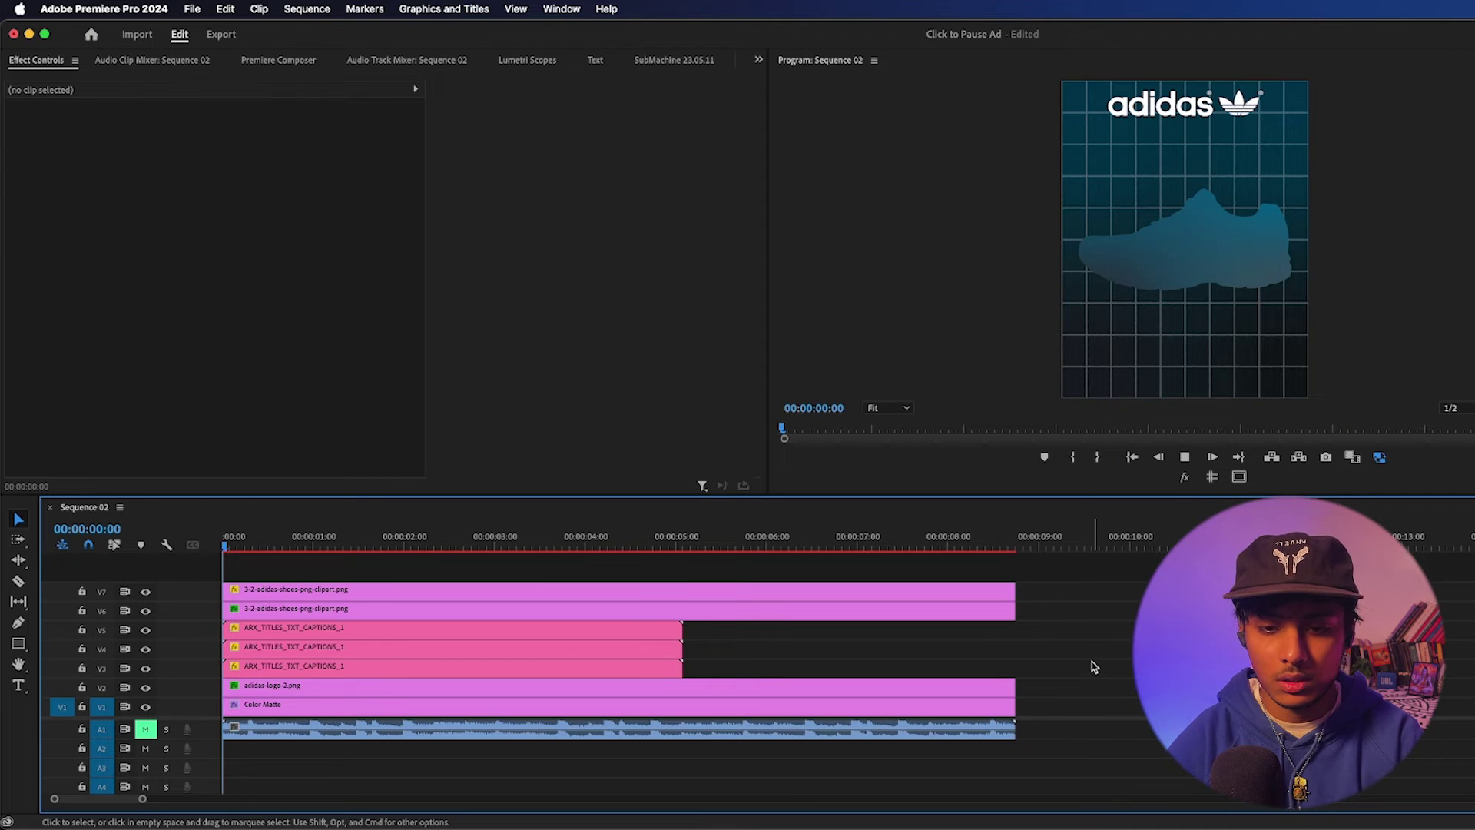
key(space)
key(d)
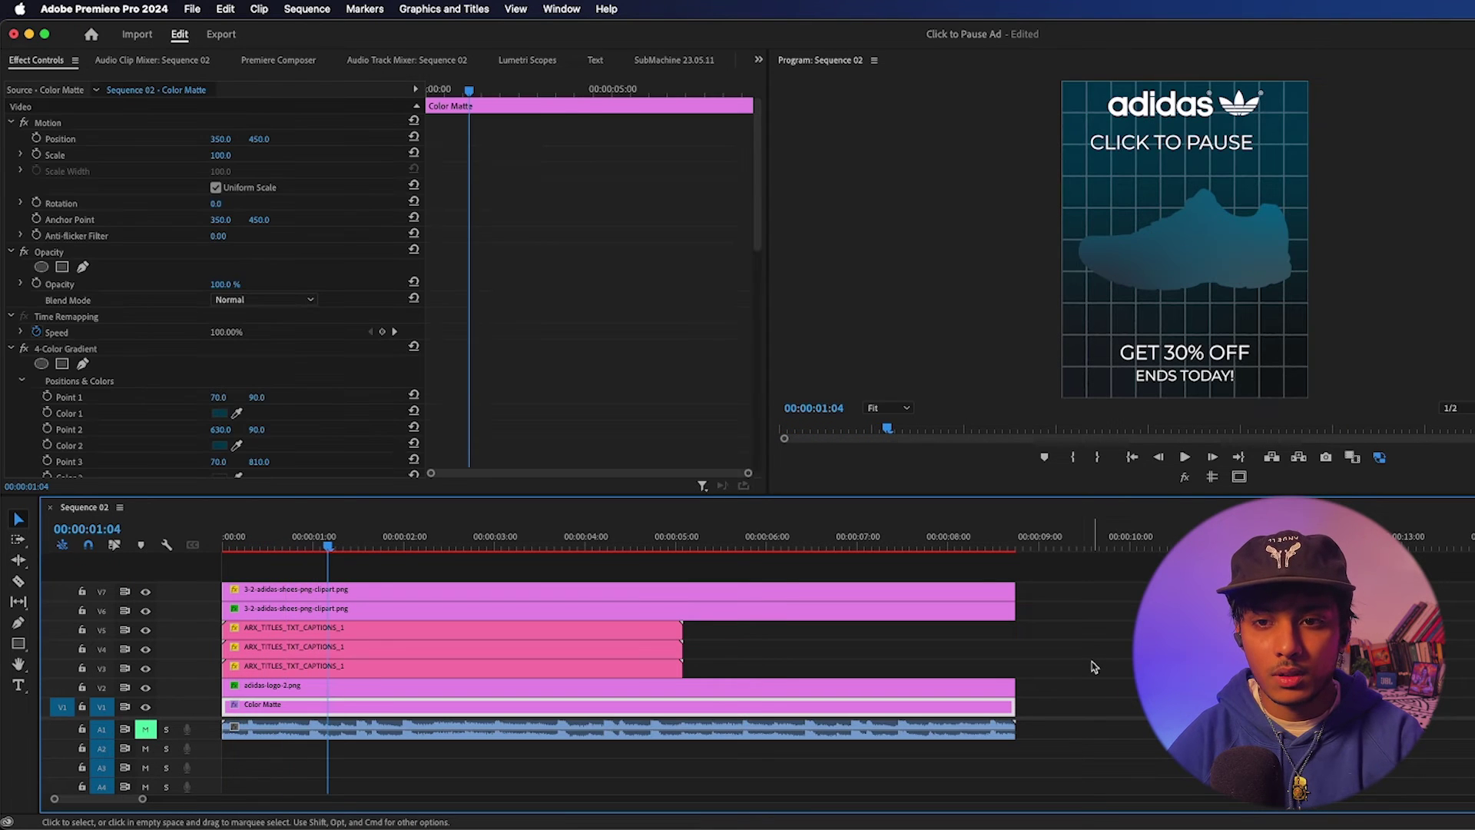
click(305, 590)
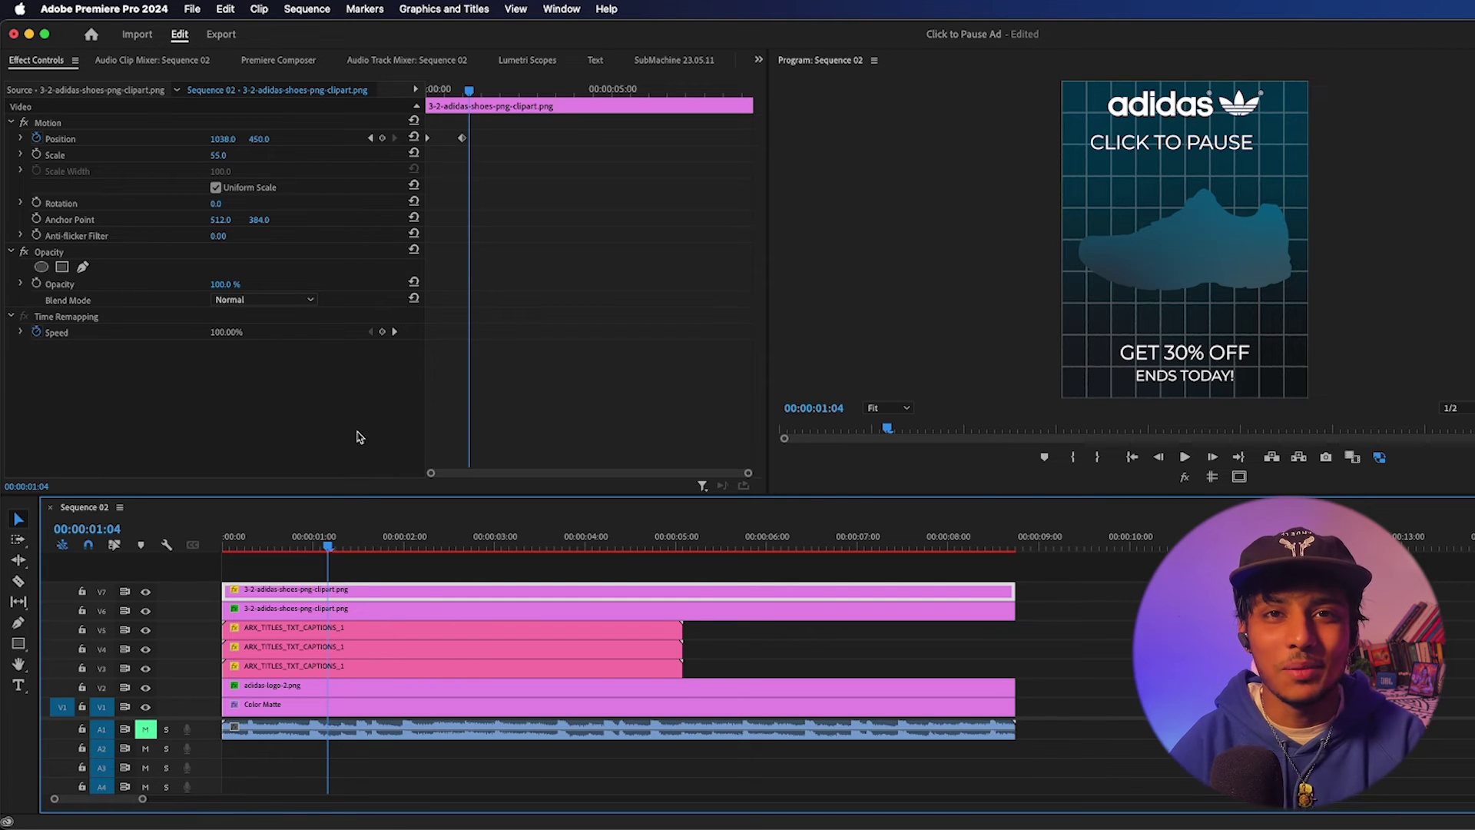
drag(470, 92, 465, 94)
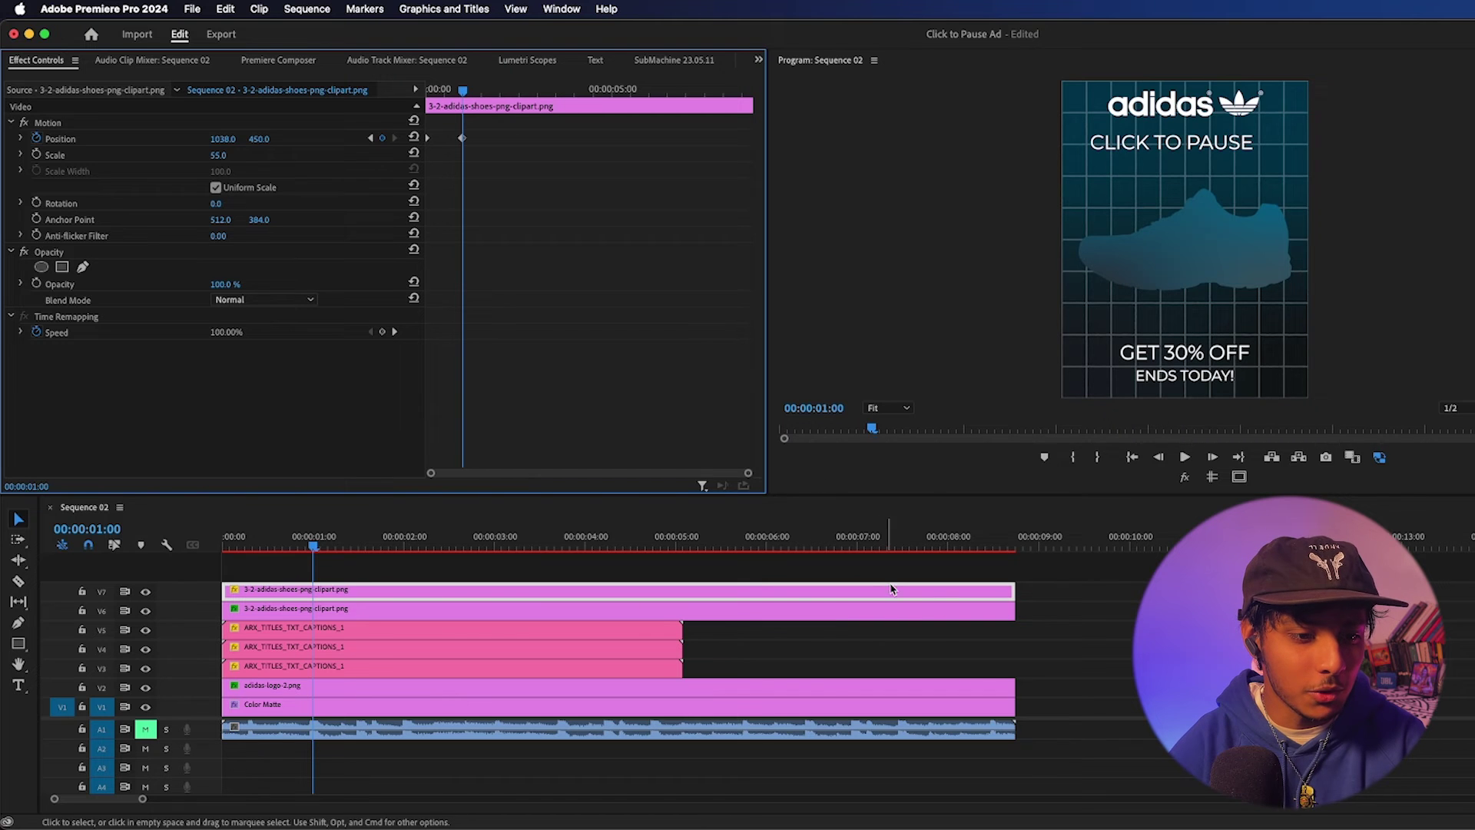
drag(1003, 594, 527, 593)
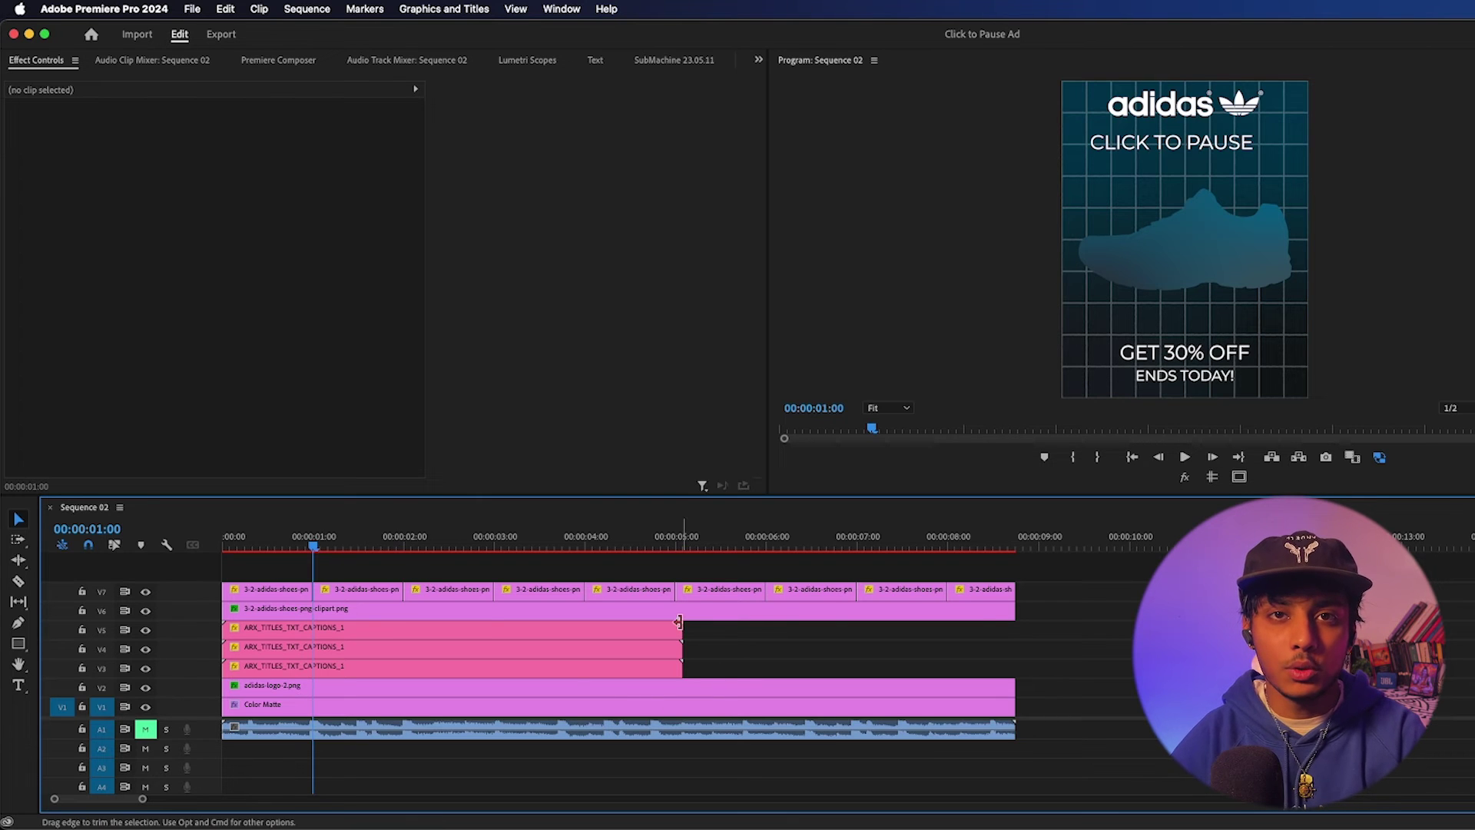
- Nest the three caption clips into a sequence named 'Titles'
drag(725, 623, 619, 676)
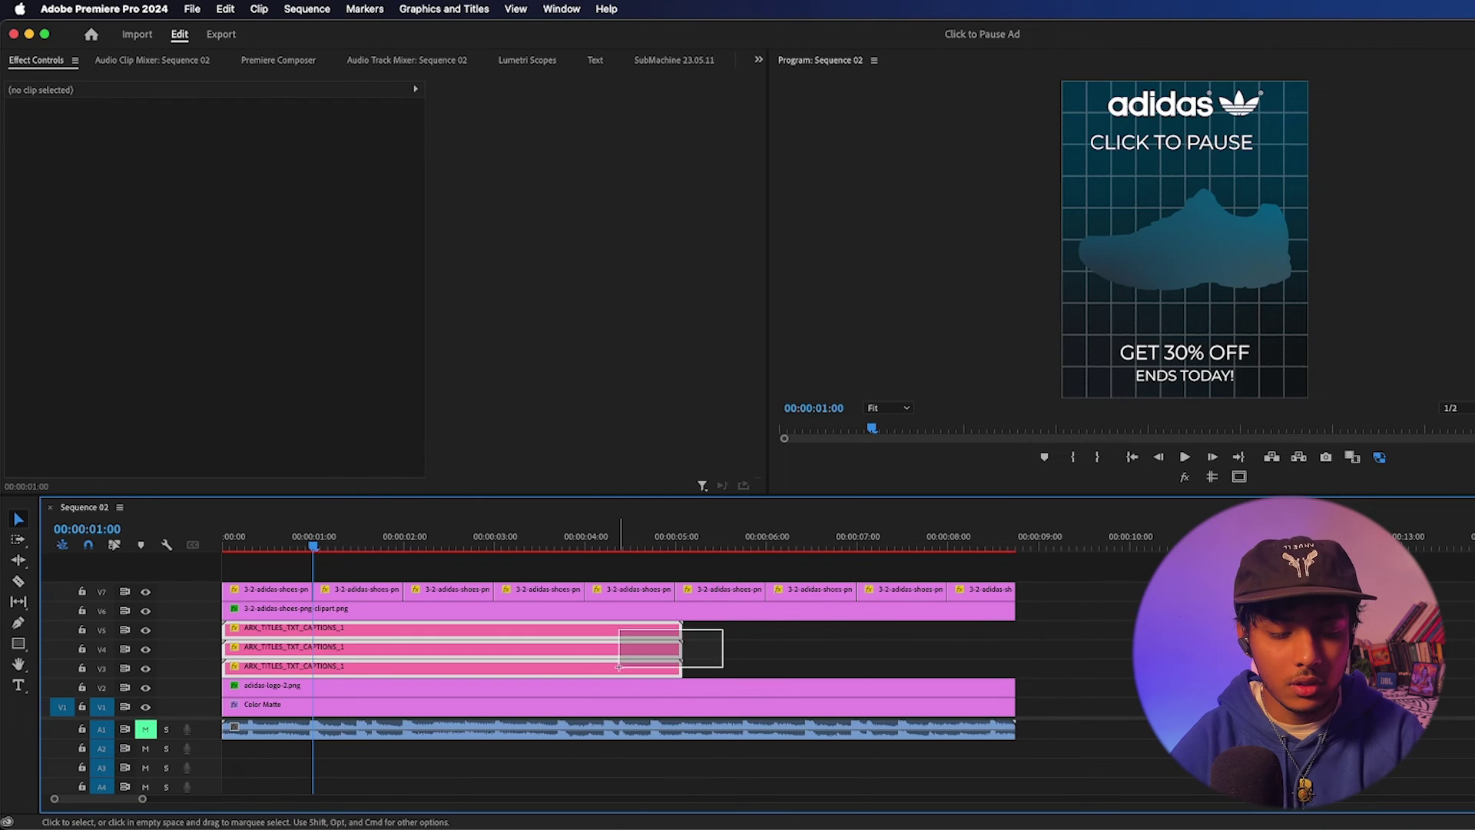
right_click(620, 662)
click(683, 452)
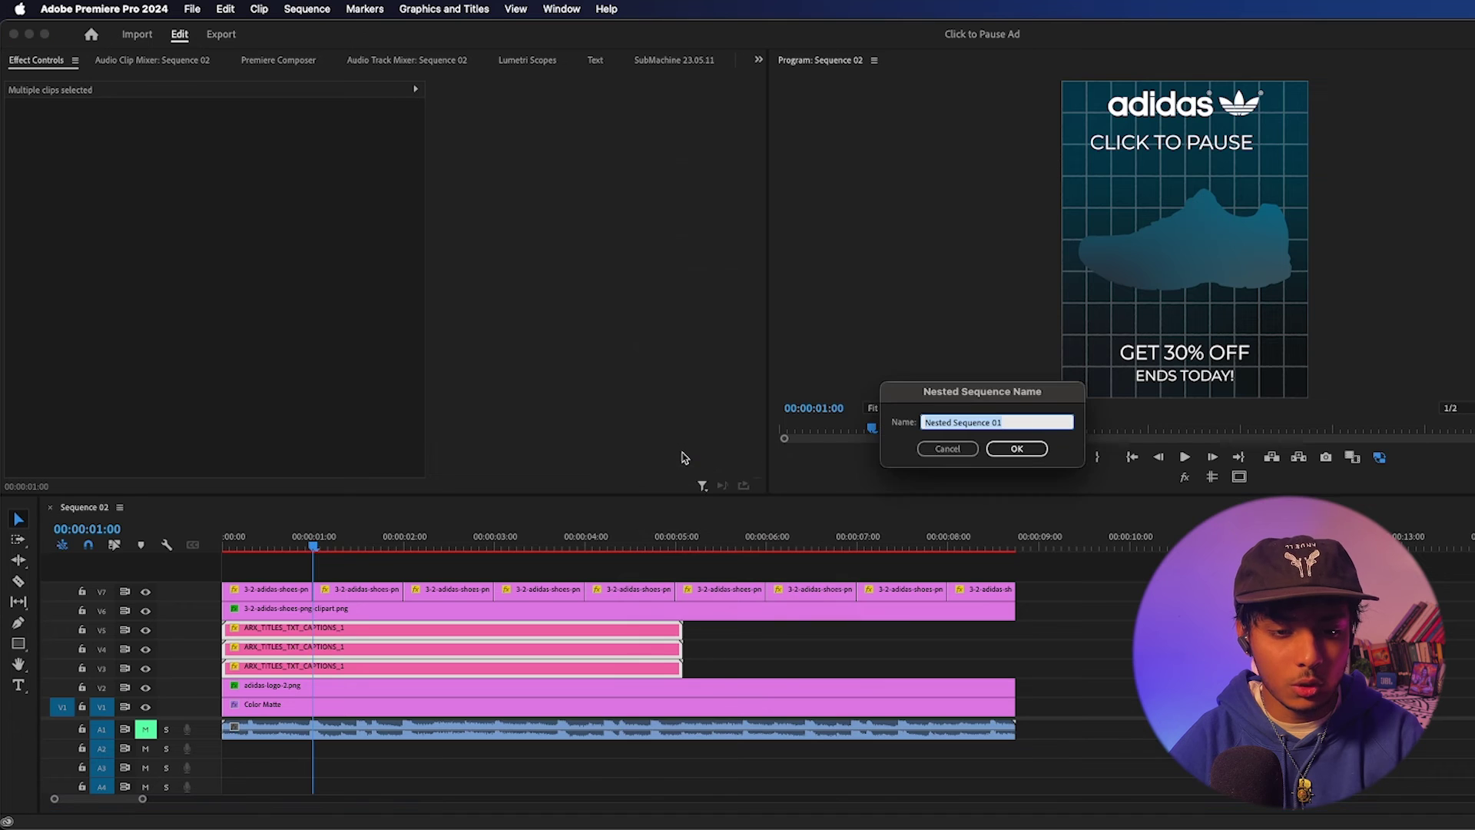
text(Titles)
key(Return)
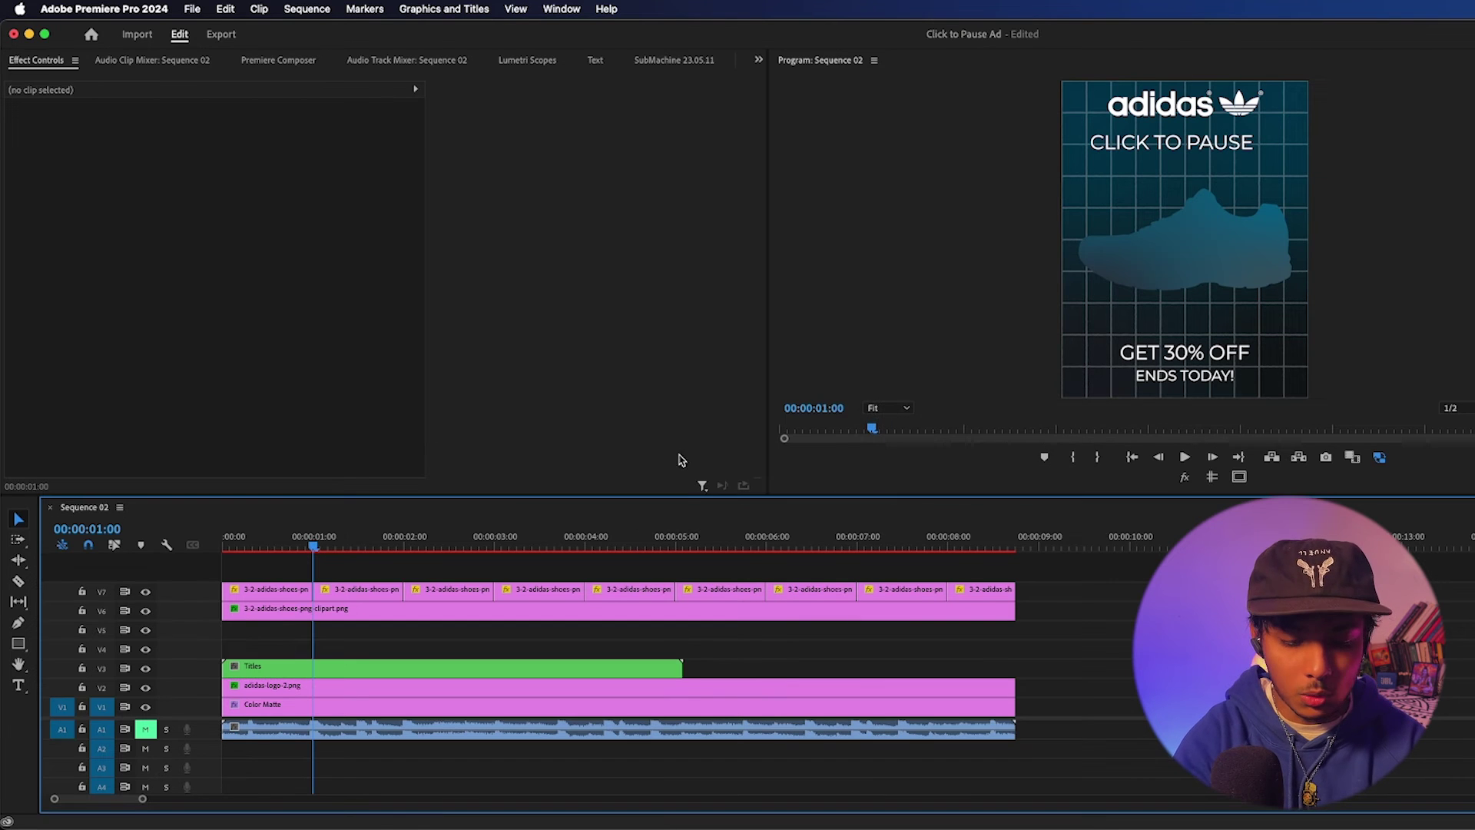
- Trim the Titles clip to 4 seconds and repeat copies on the next track to the end
drag(679, 667, 582, 666)
drag(464, 666, 891, 650)
drag(654, 651, 852, 673)
drag(1043, 667, 1015, 667)
click(1049, 653)
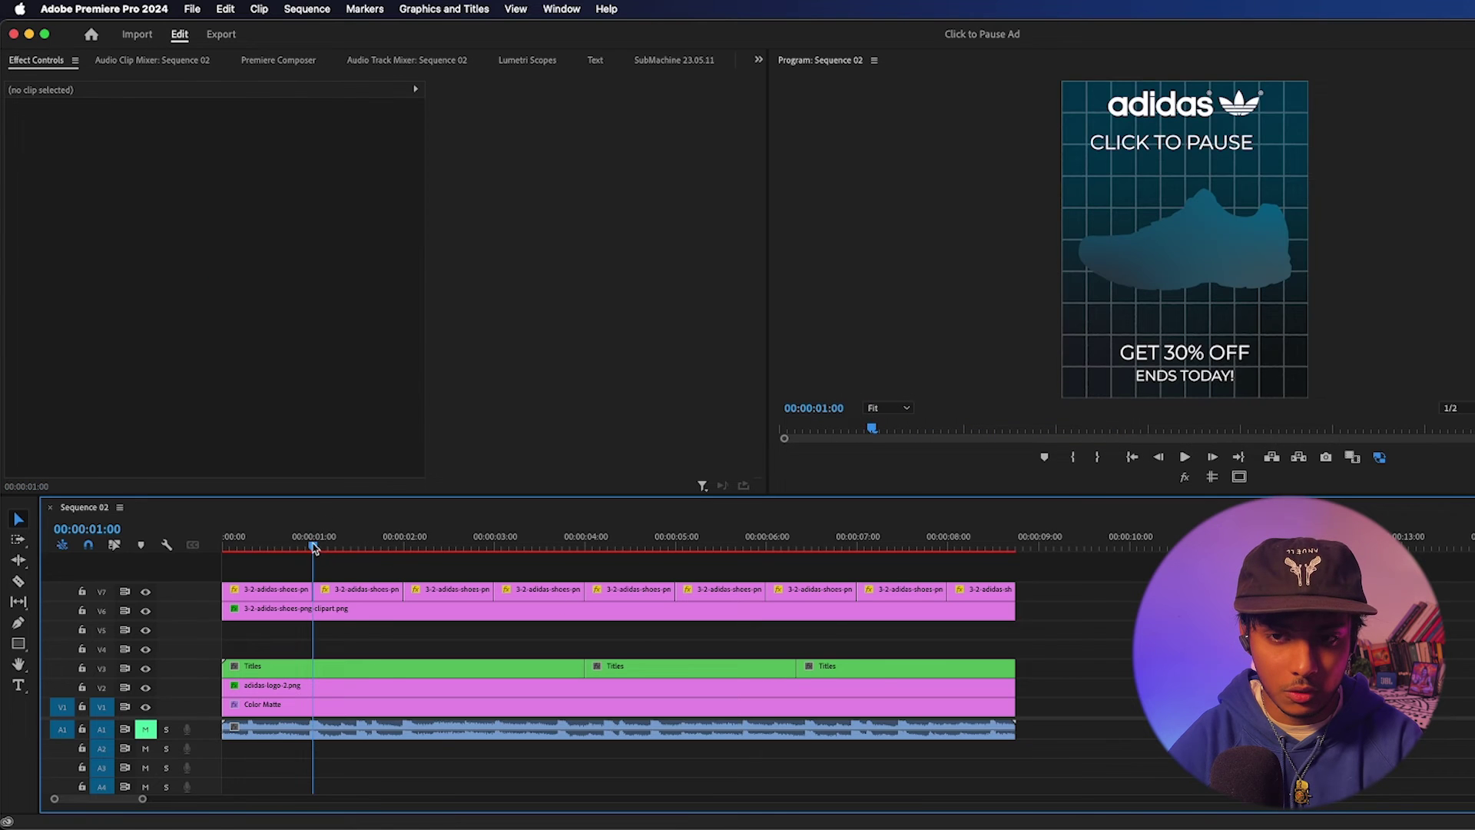
- Play the ad from the start to check the looping captions
drag(314, 547, 154, 550)
click(1109, 603)
key(space)
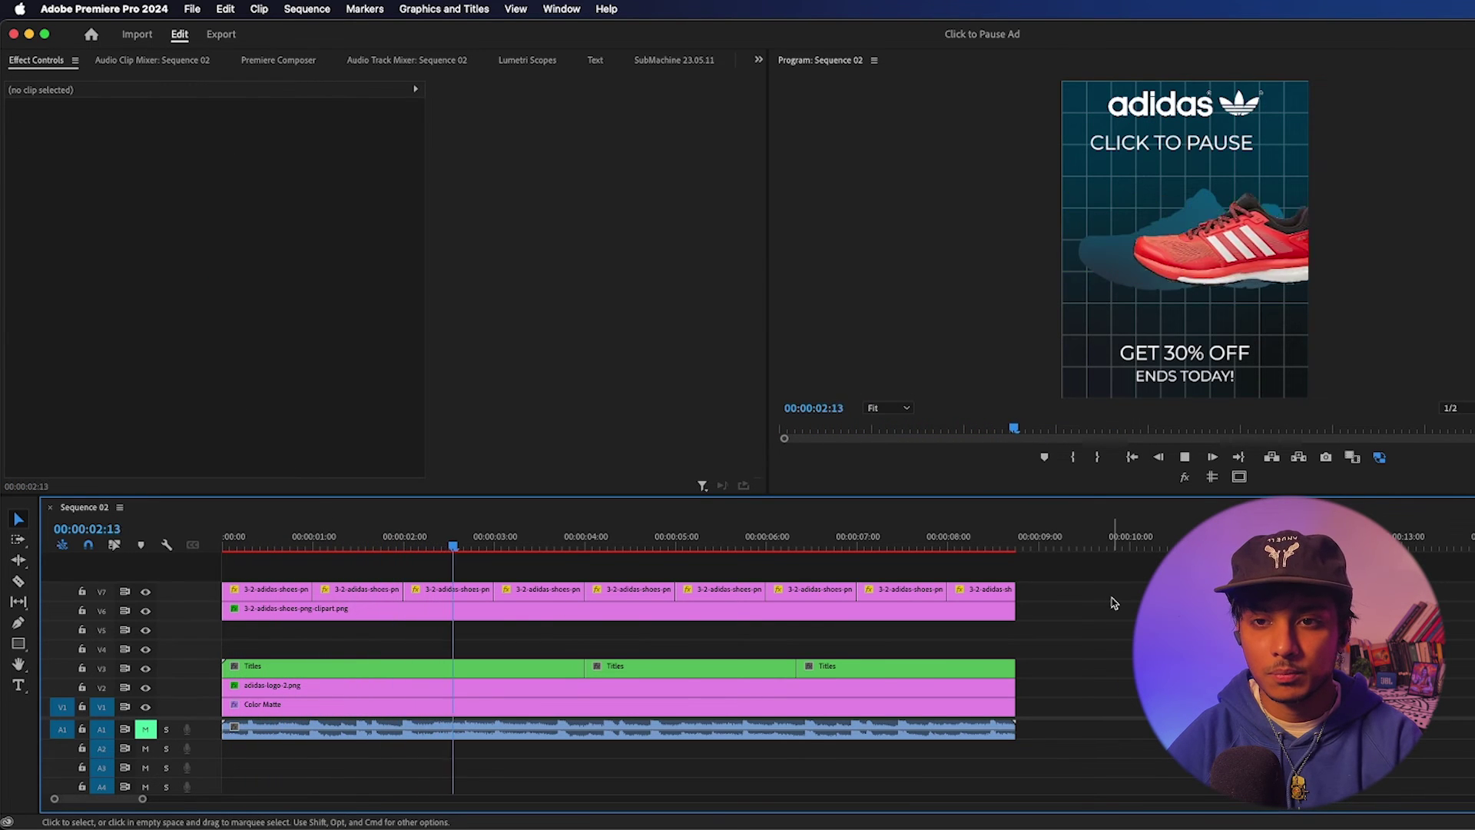
key(space)
key(d)
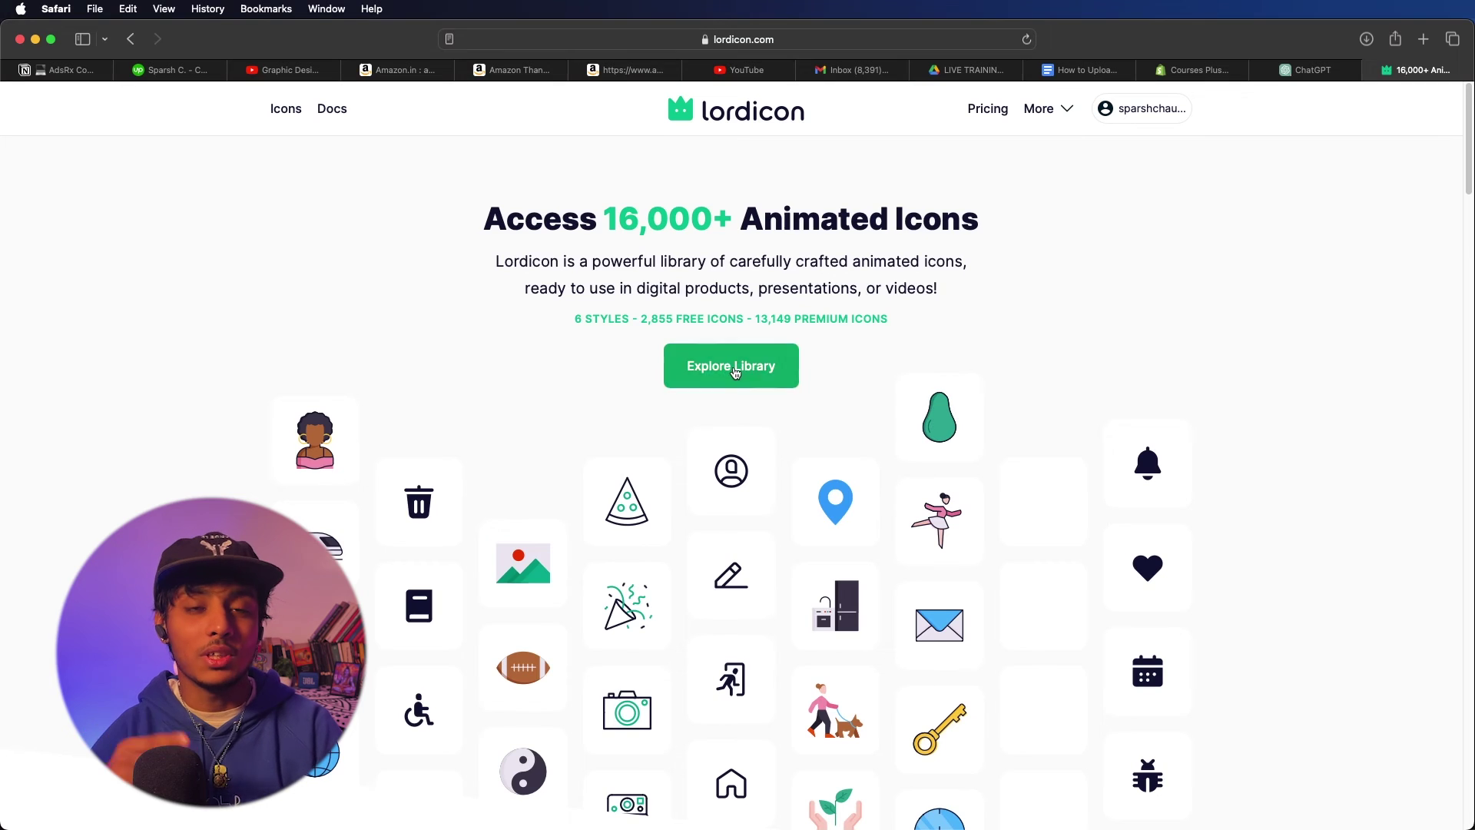
- Choose the Wired-style Target icon in the Lordicon library and set its animation to in-reveal
click(730, 362)
click(730, 382)
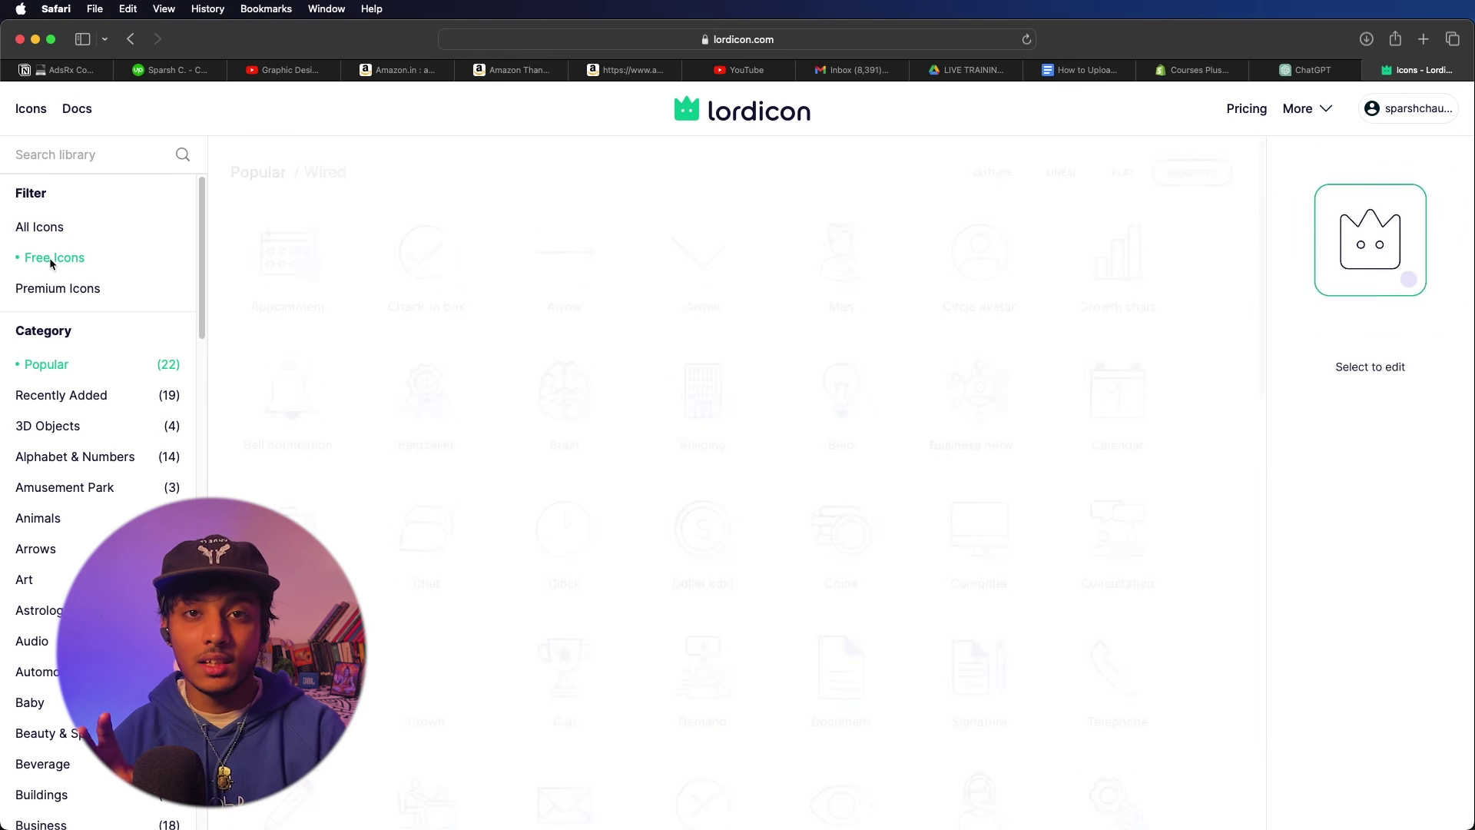
click(1118, 530)
click(1343, 512)
click(1306, 417)
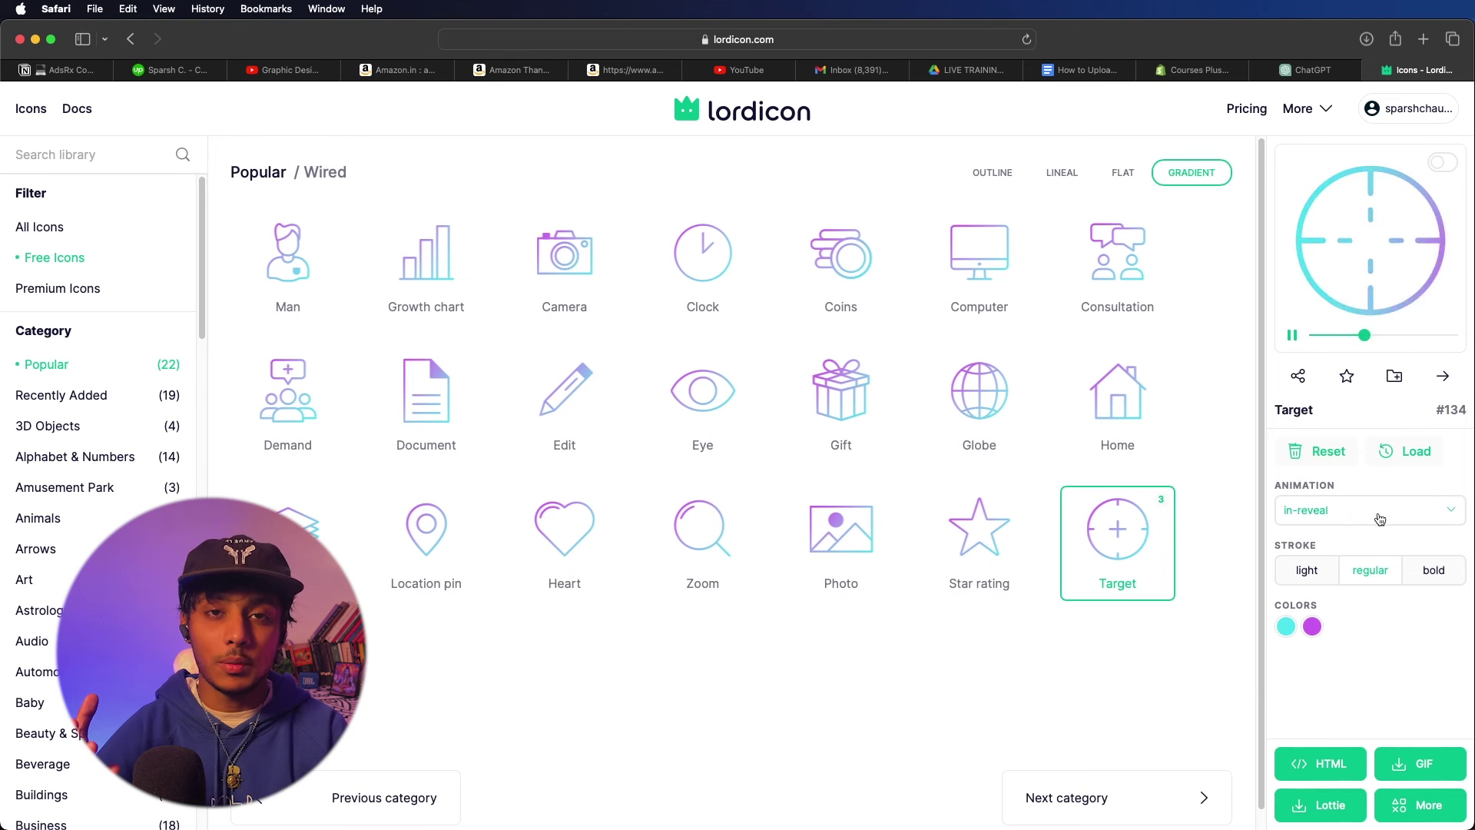
- Recolour the Target icon's first colour to dark blue
click(1286, 626)
click(1369, 593)
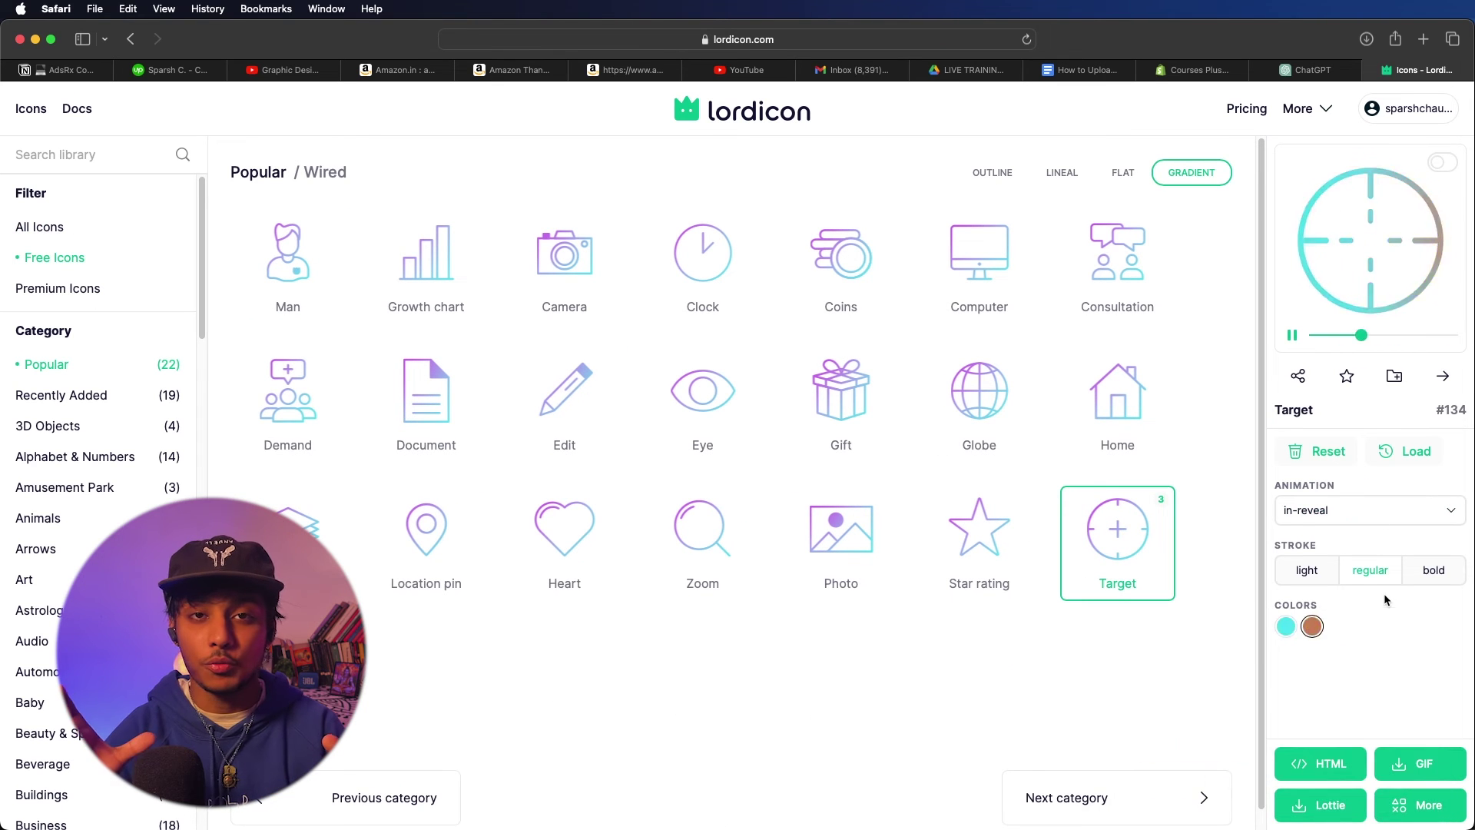
click(1286, 626)
click(1242, 736)
click(1361, 791)
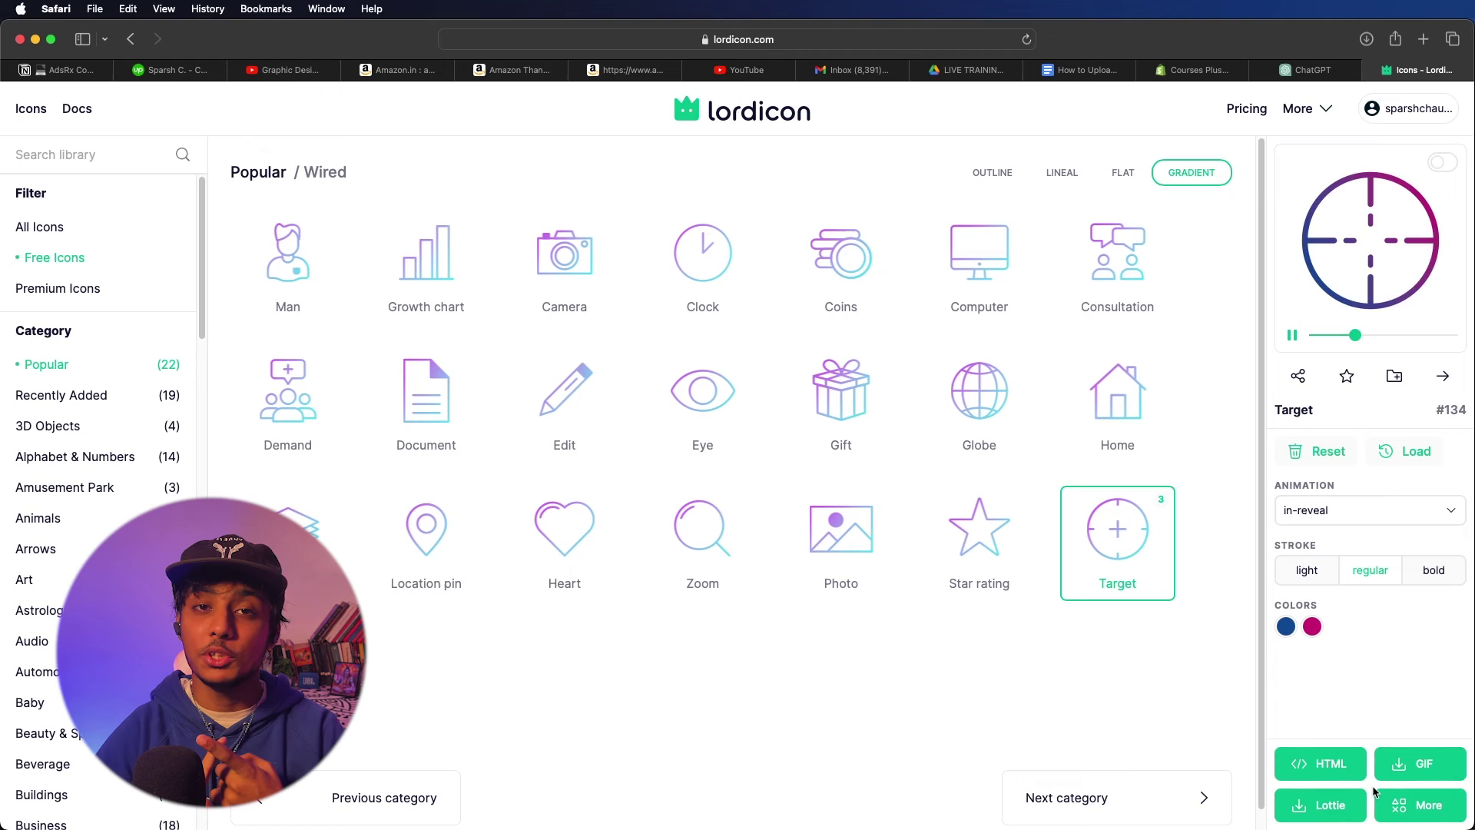
- Download the icon as an infinitely looping GIF
click(1421, 762)
click(697, 530)
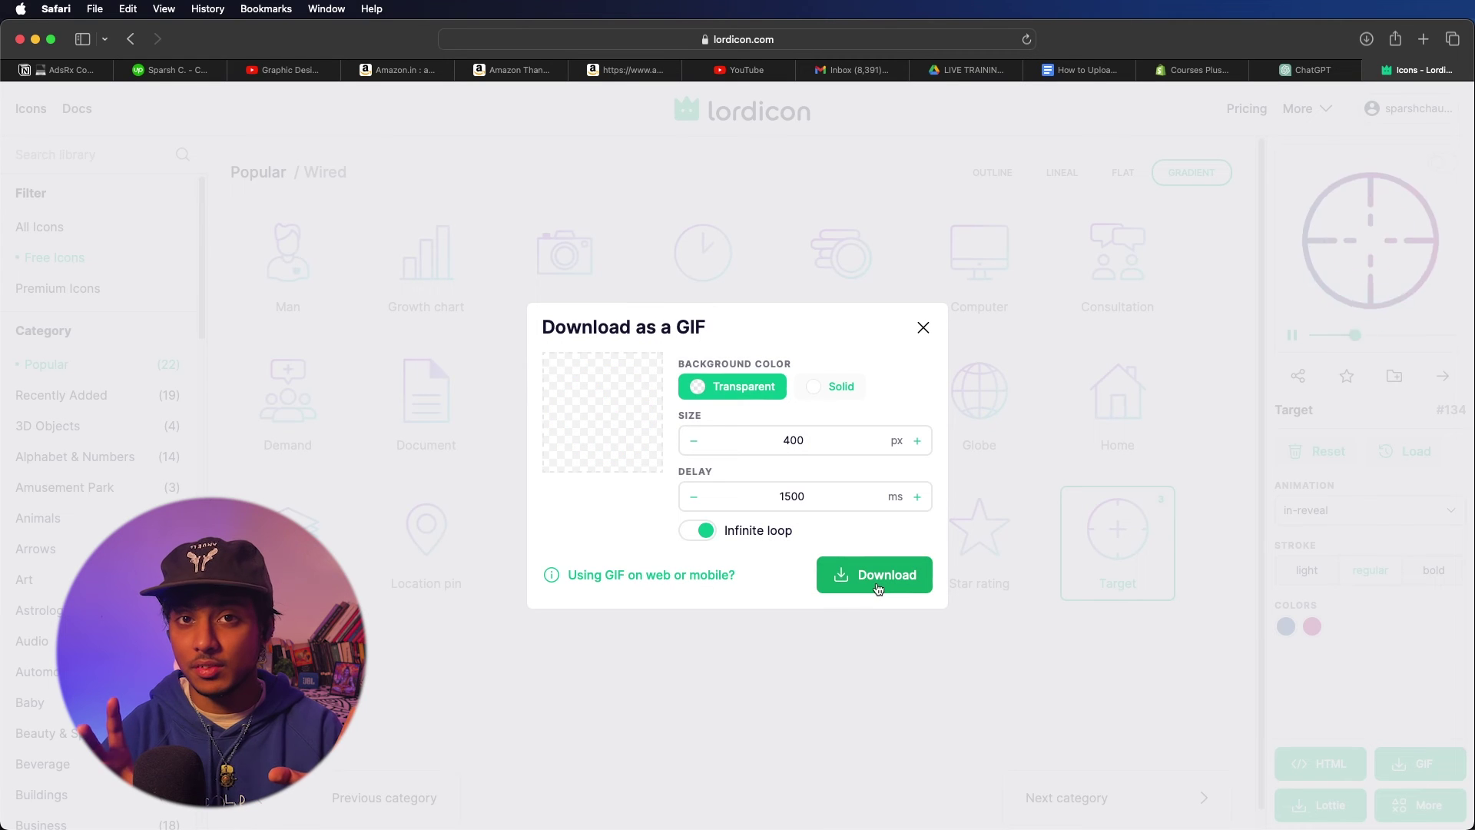
click(880, 579)
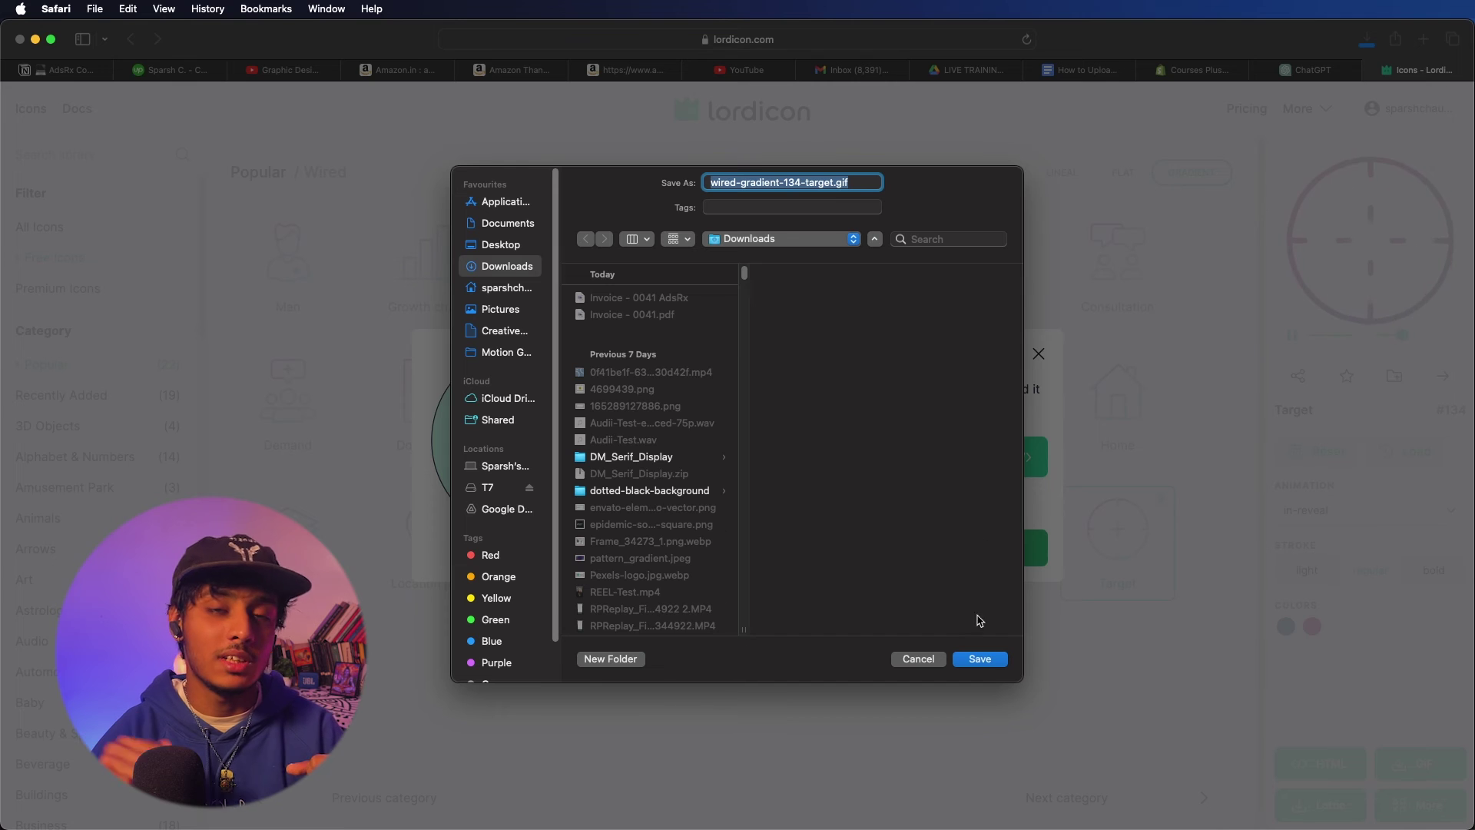
click(977, 655)
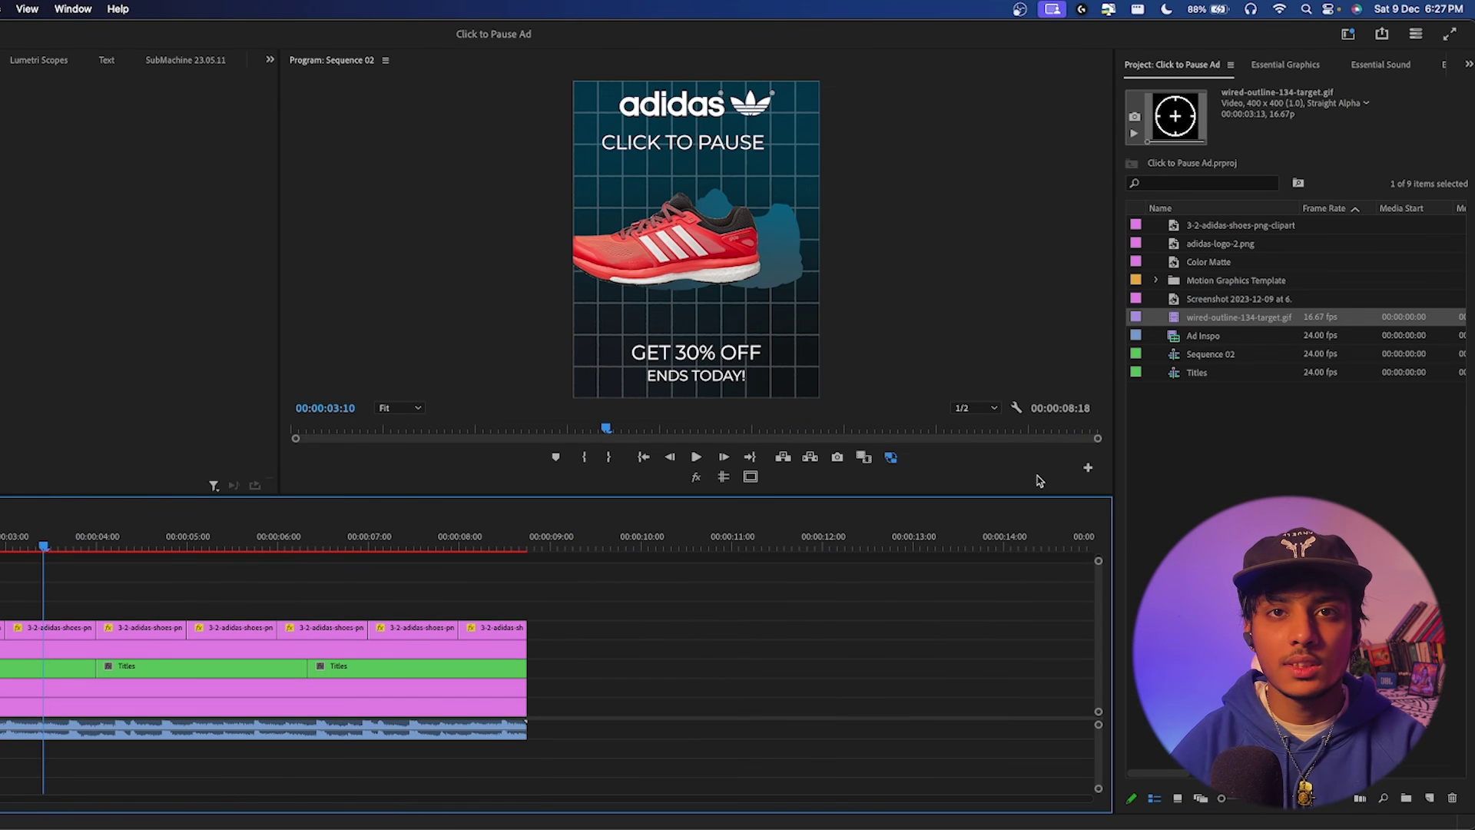
- Put wired-outline-134-target.gif on its own track above the shoes and preview the ad from the start
drag(1222, 318, 246, 588)
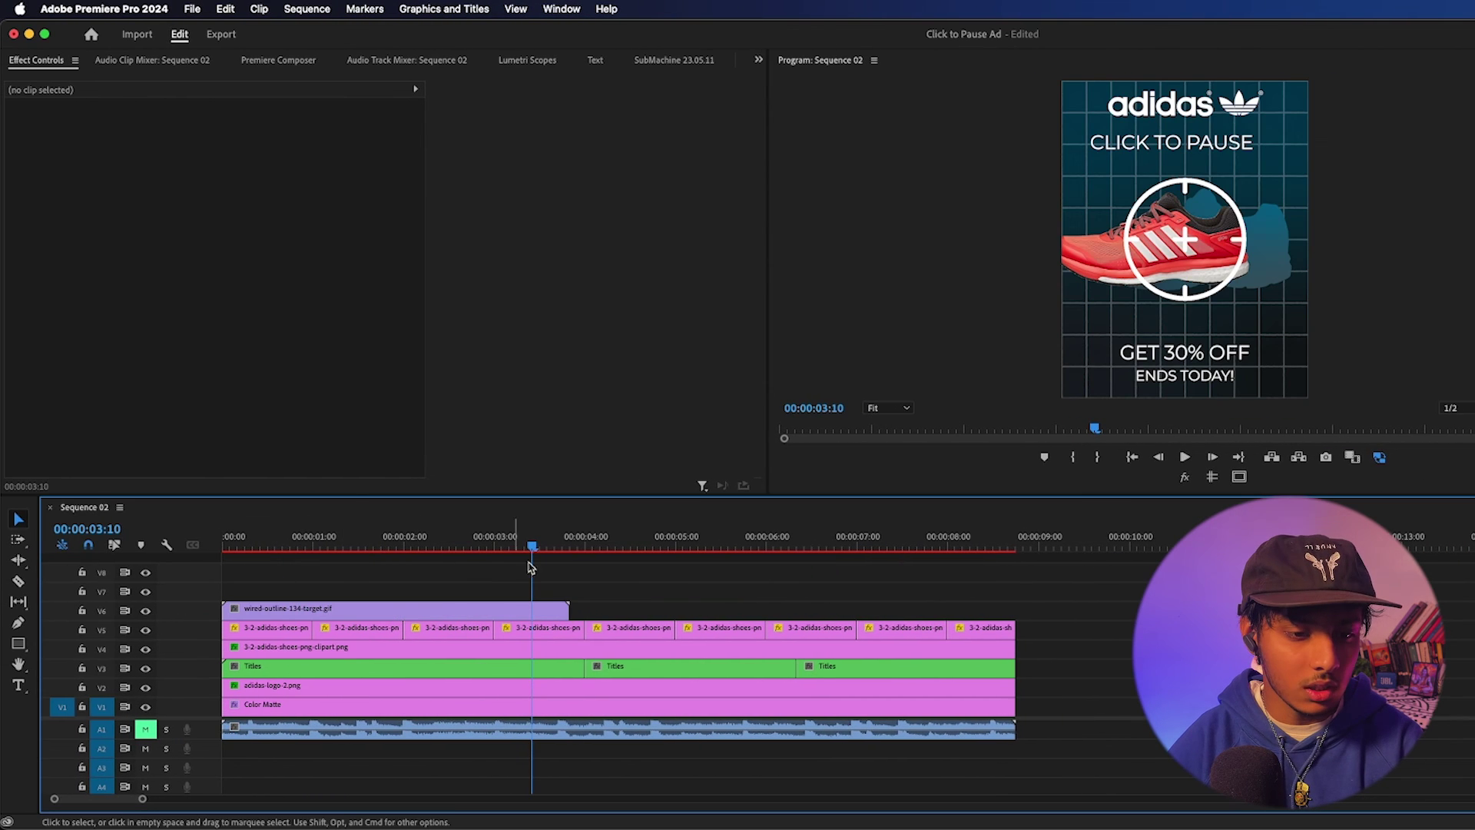
click(478, 608)
key(Home)
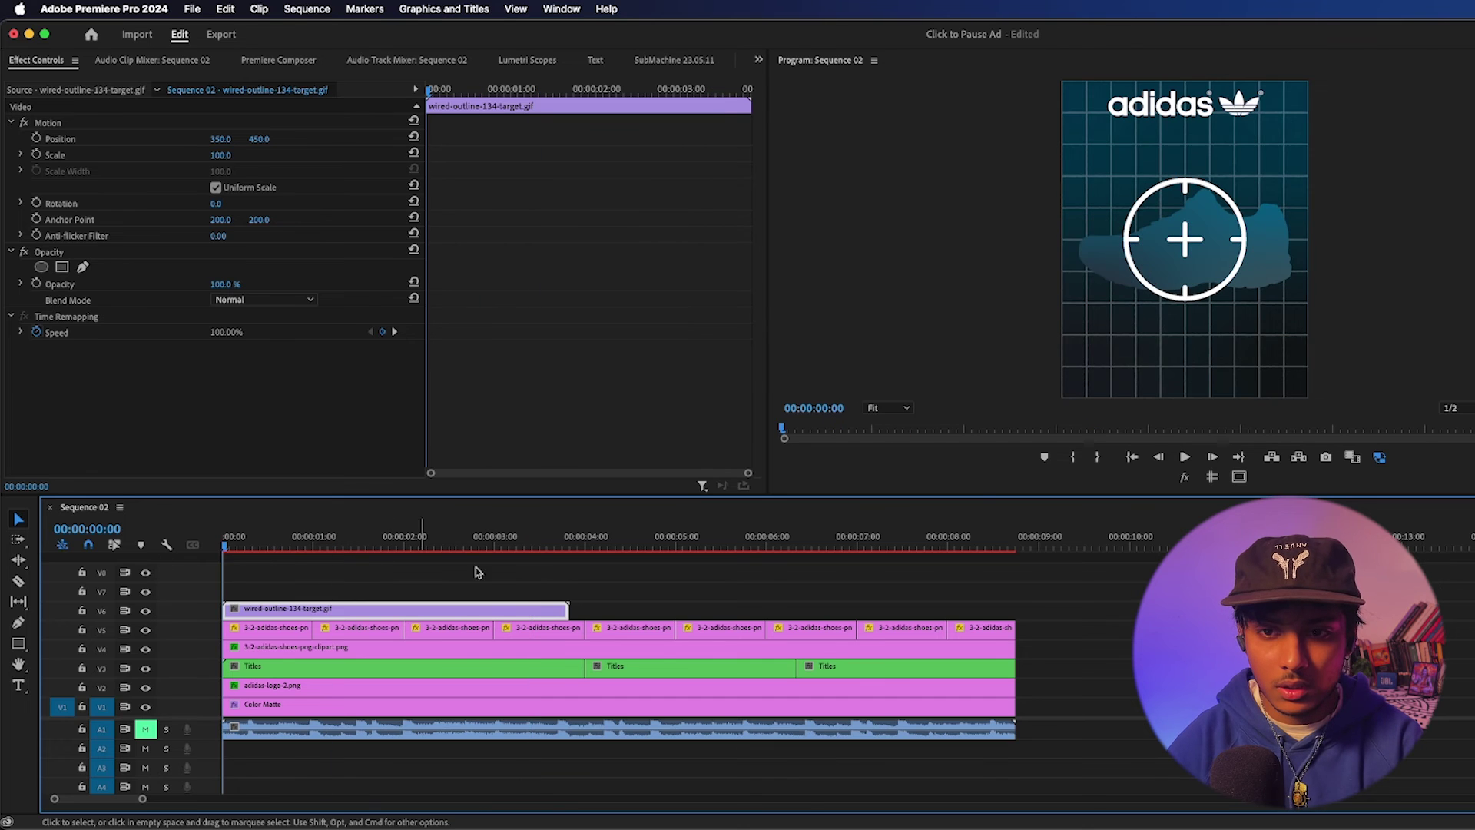
key(space)
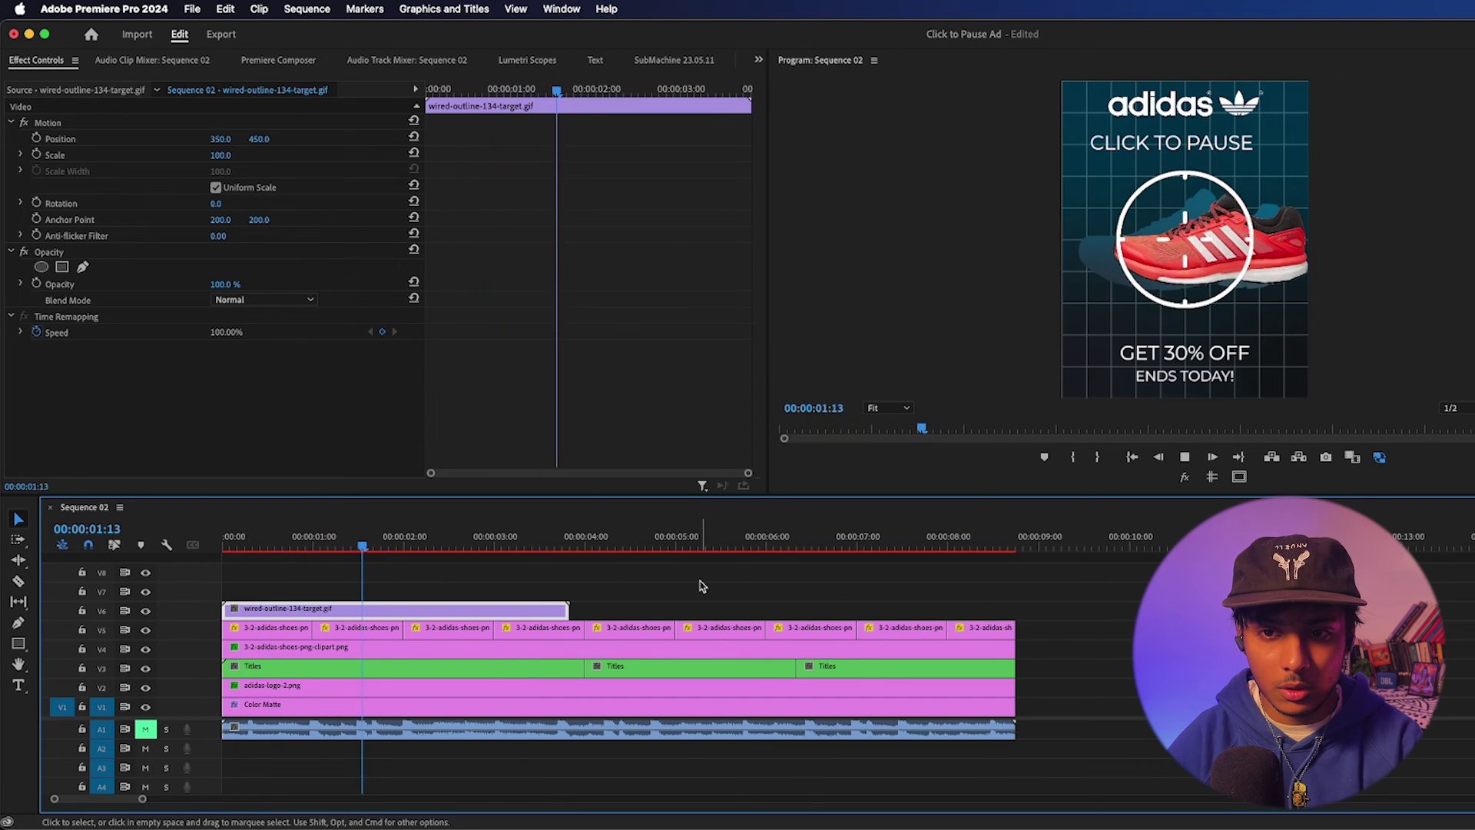
key(space)
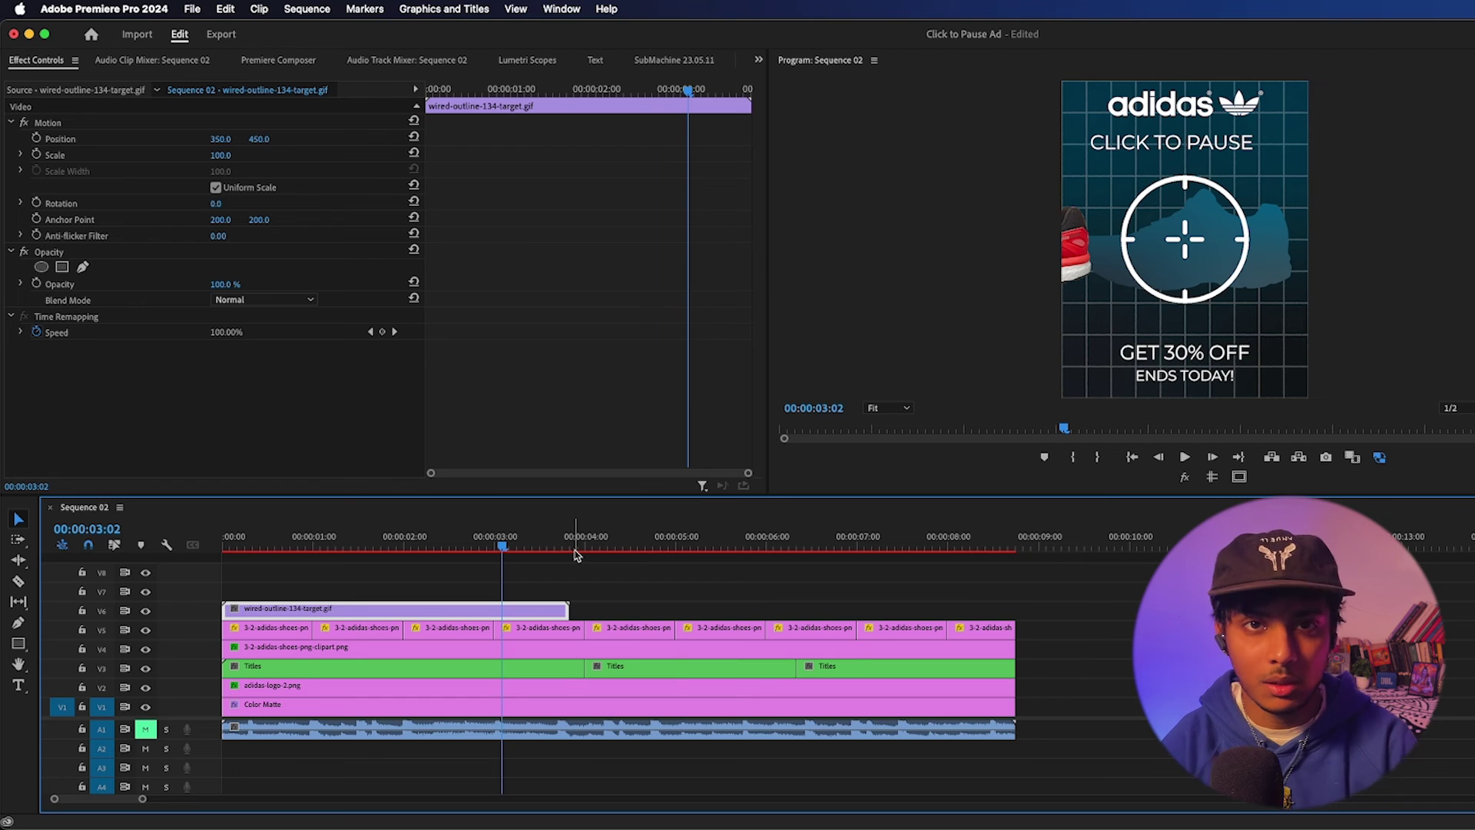
- Set the target icon's Scale to 16 and move it right of CLICK TO PAUSE, near X 592
click(697, 477)
drag(1257, 169, 1208, 216)
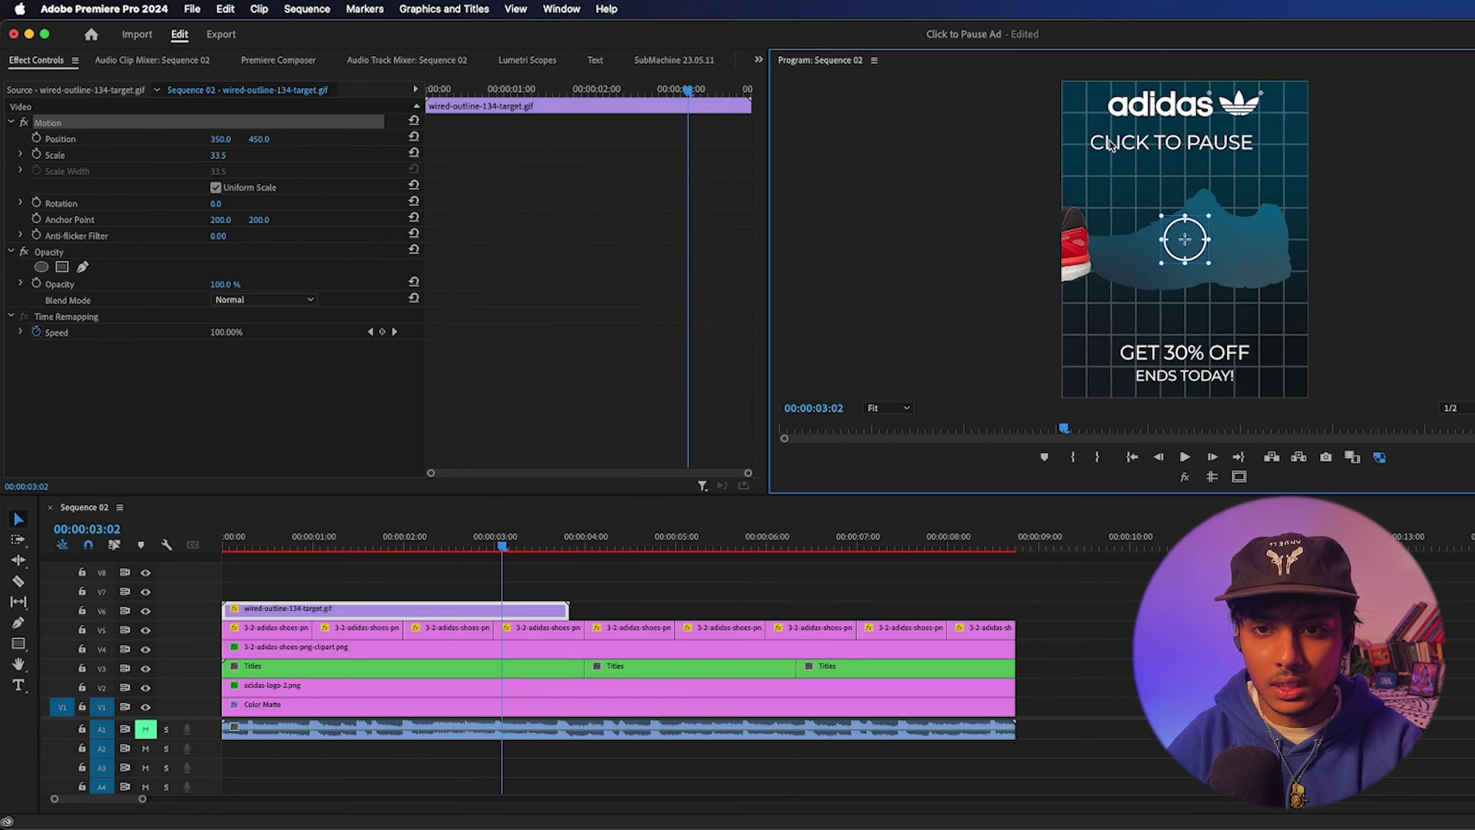
drag(1207, 218, 1273, 143)
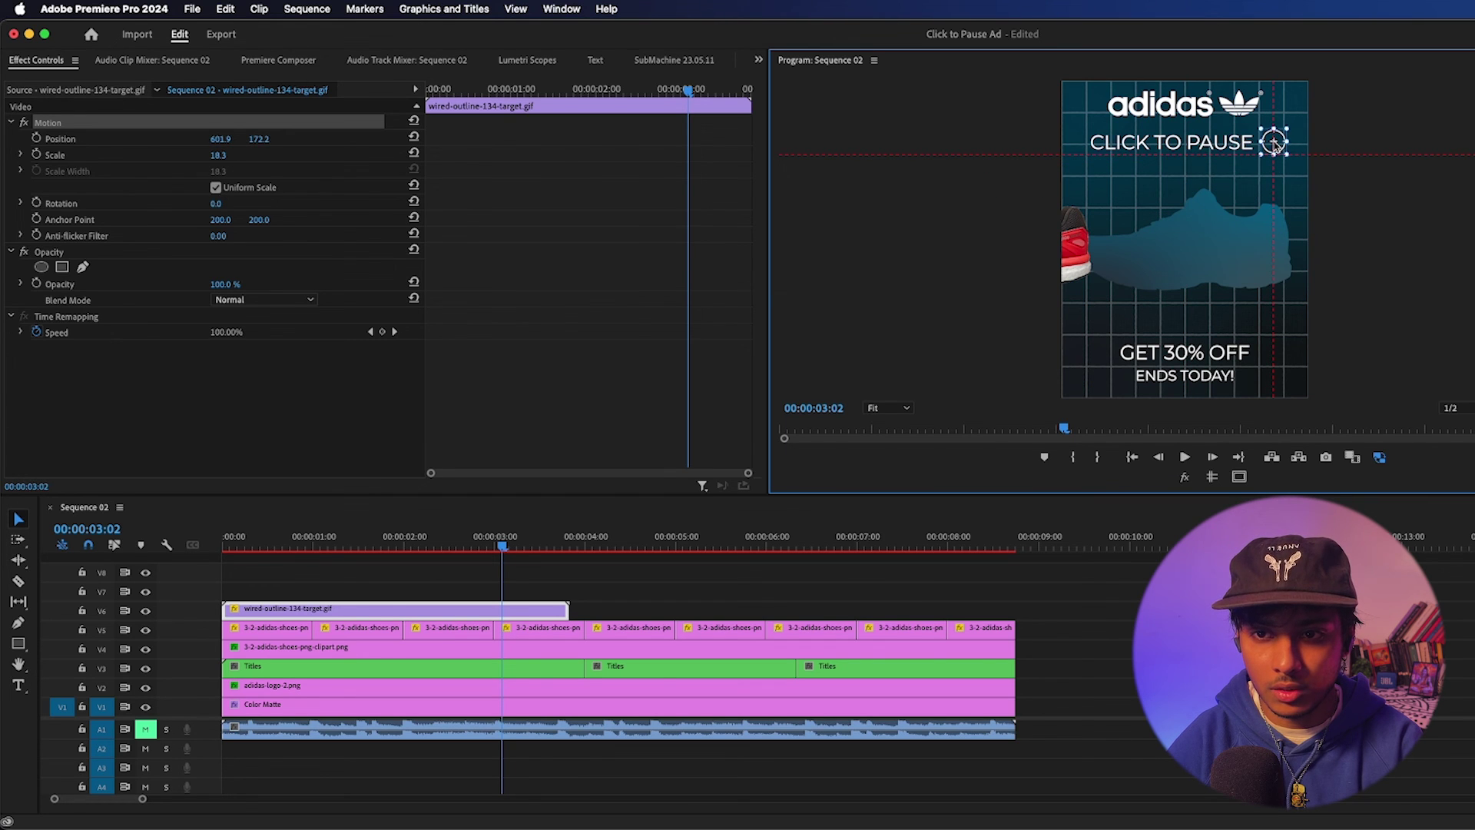
click(215, 154)
text(16)
key(Return)
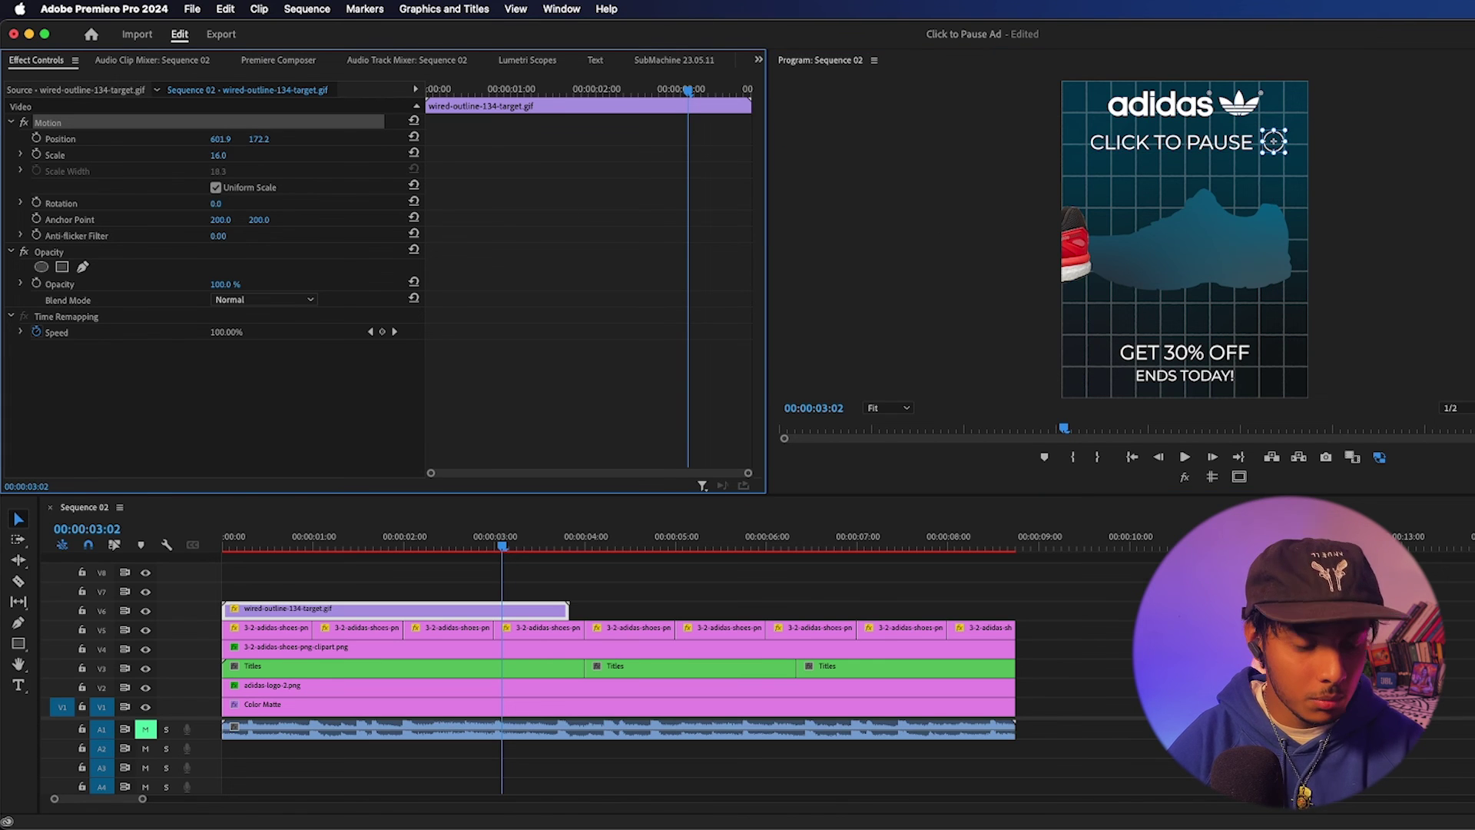
drag(220, 139, 198, 139)
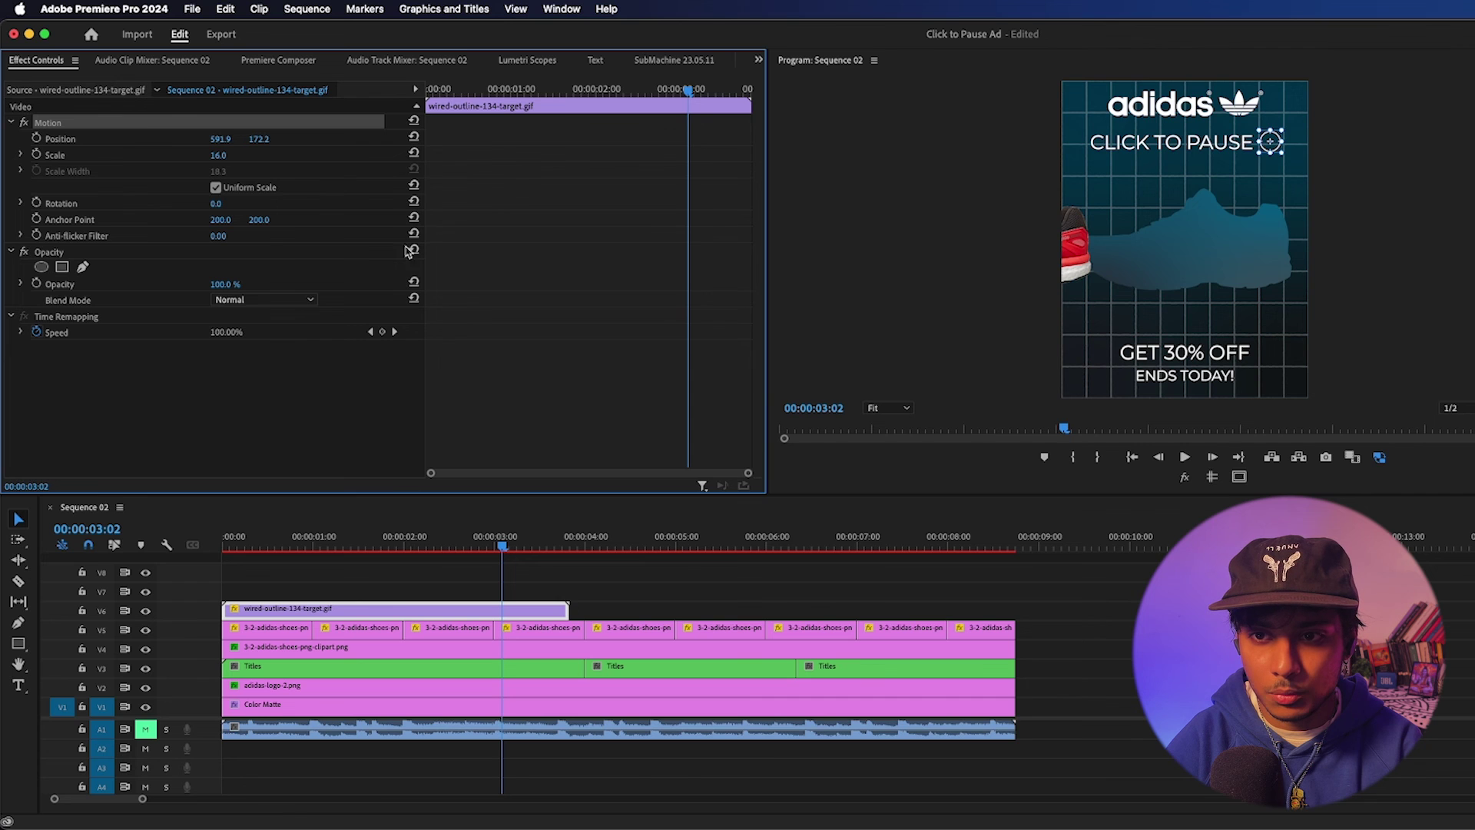
click(639, 596)
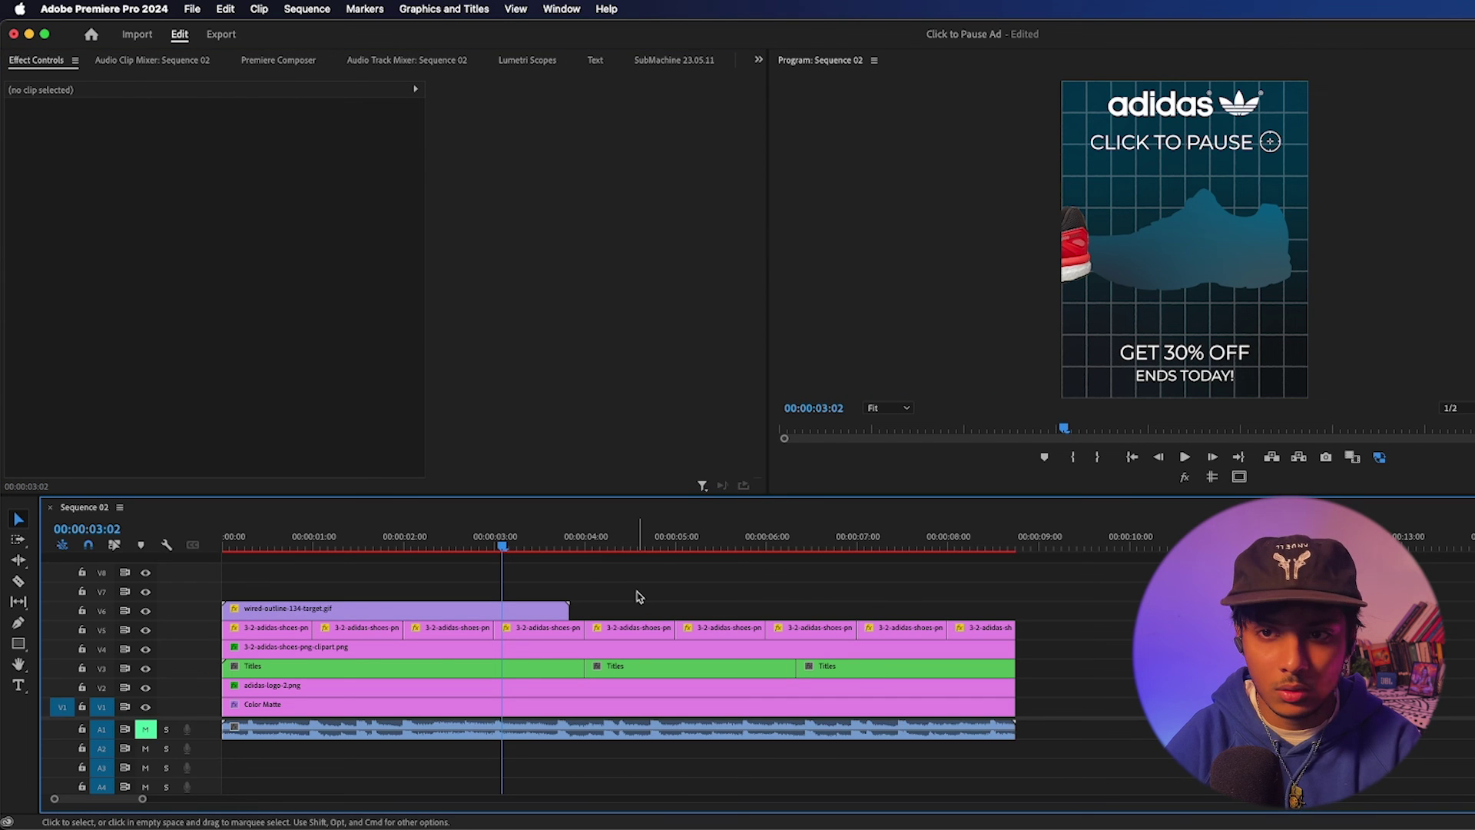